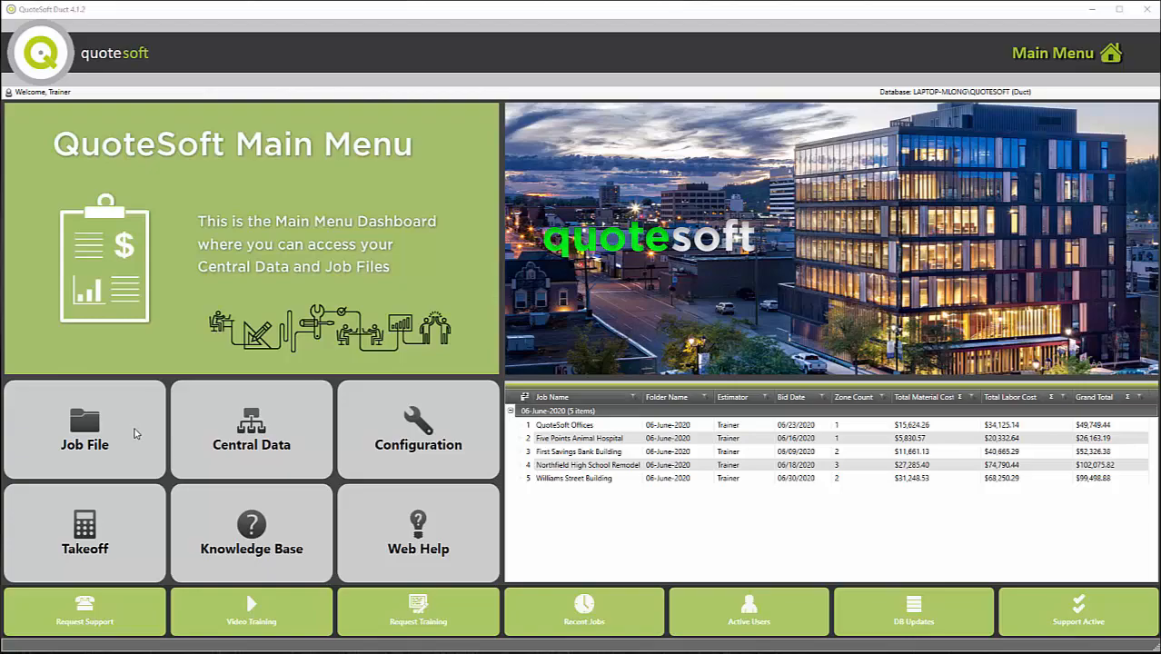
- Open the job file workspace and look over its folder, job and zone lists
left_click(132, 429)
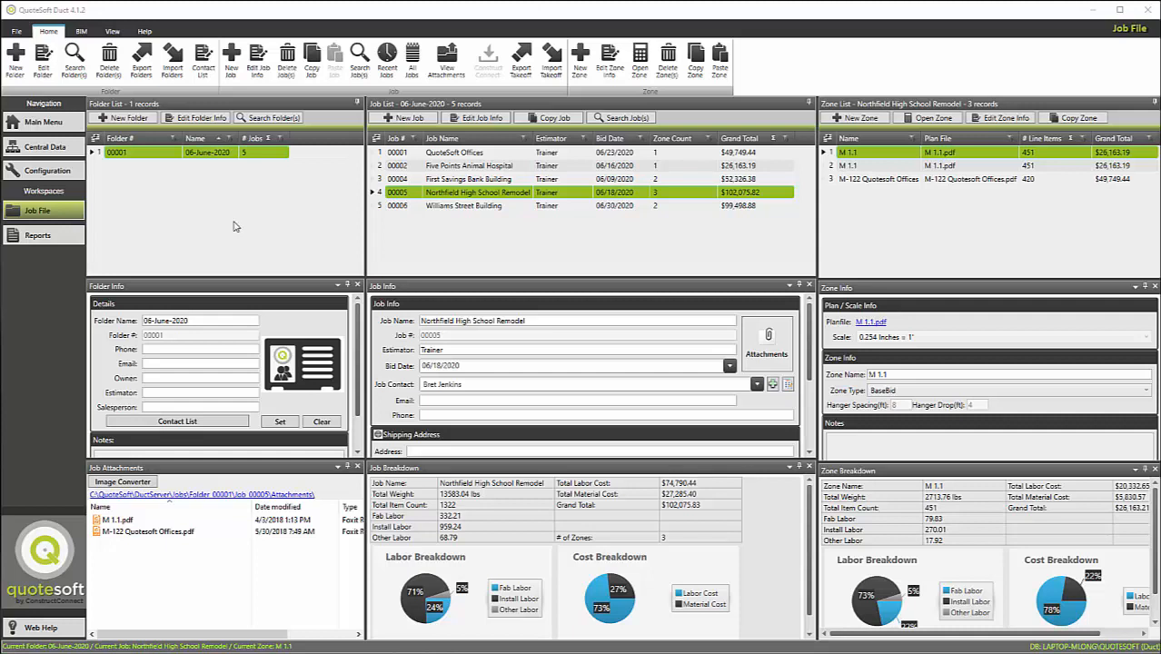
left_click(158, 183)
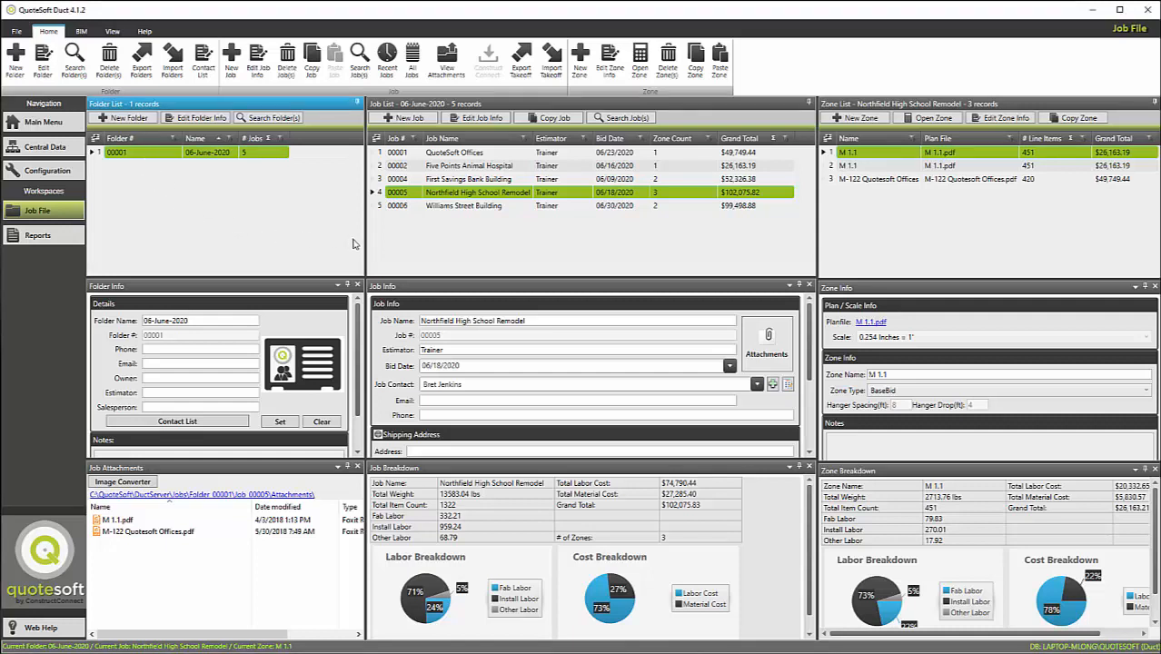
left_click(437, 195)
left_click(878, 156)
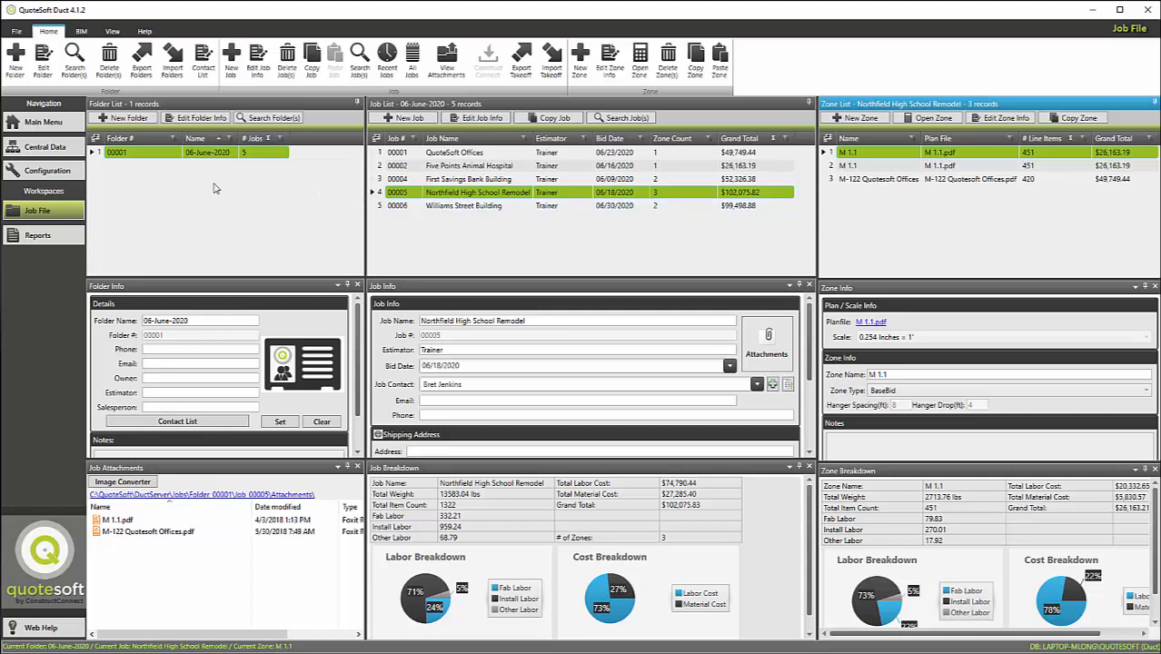
- Create a new folder named 07-July-2020
left_click(129, 120)
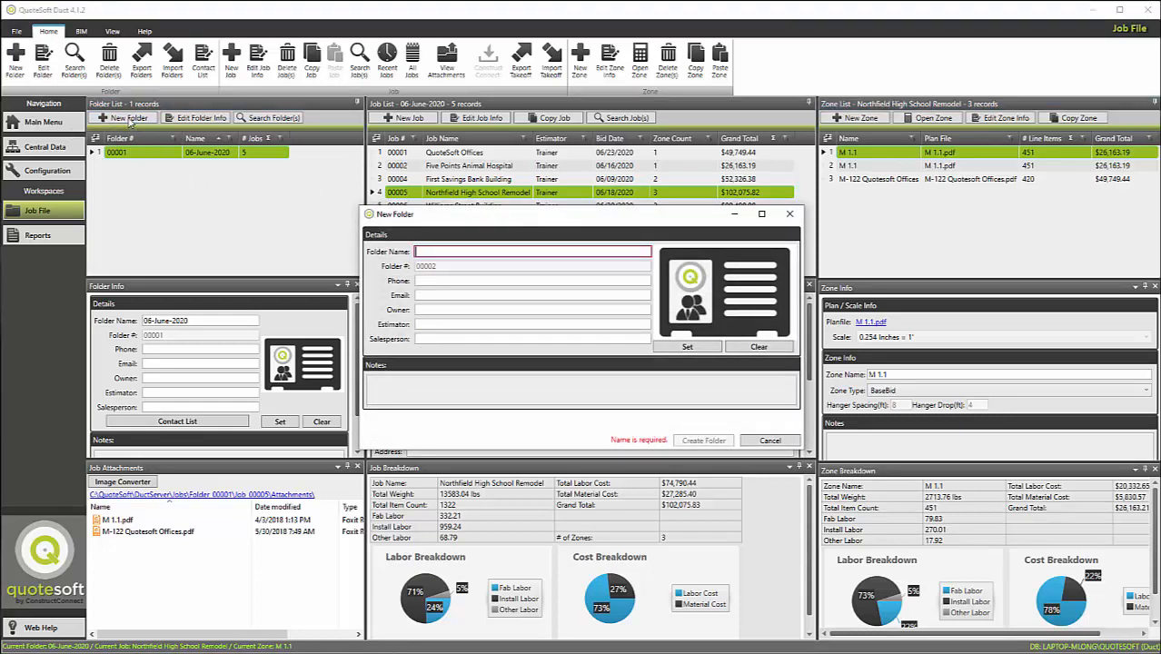
type("07-")
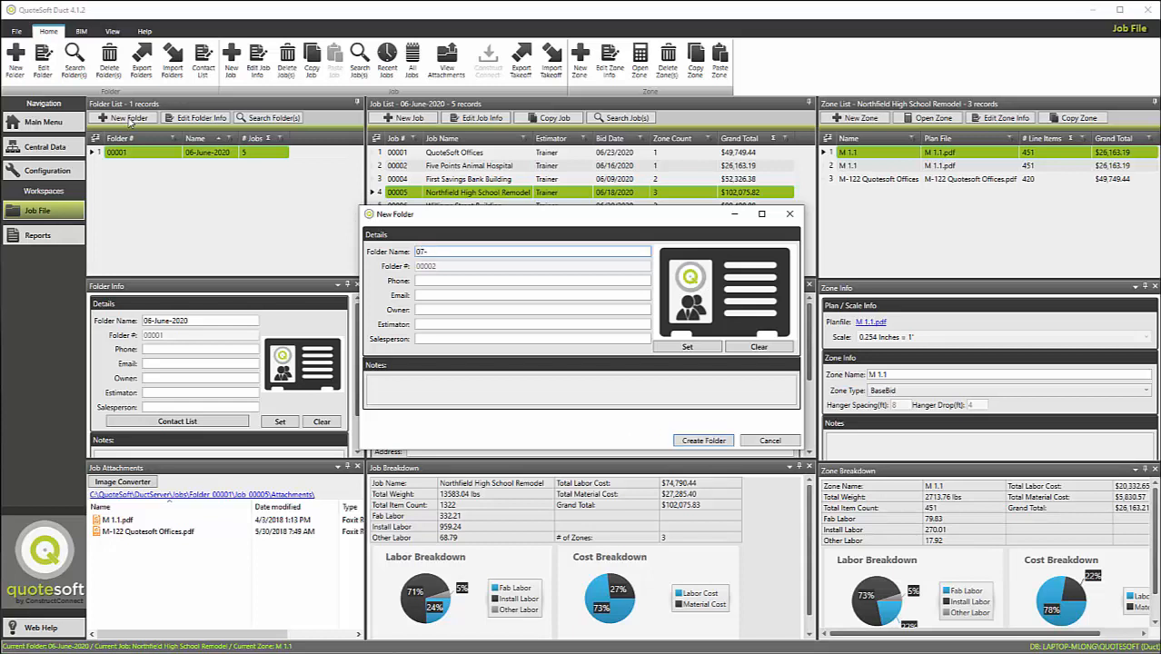
type("July-2020")
left_click(701, 441)
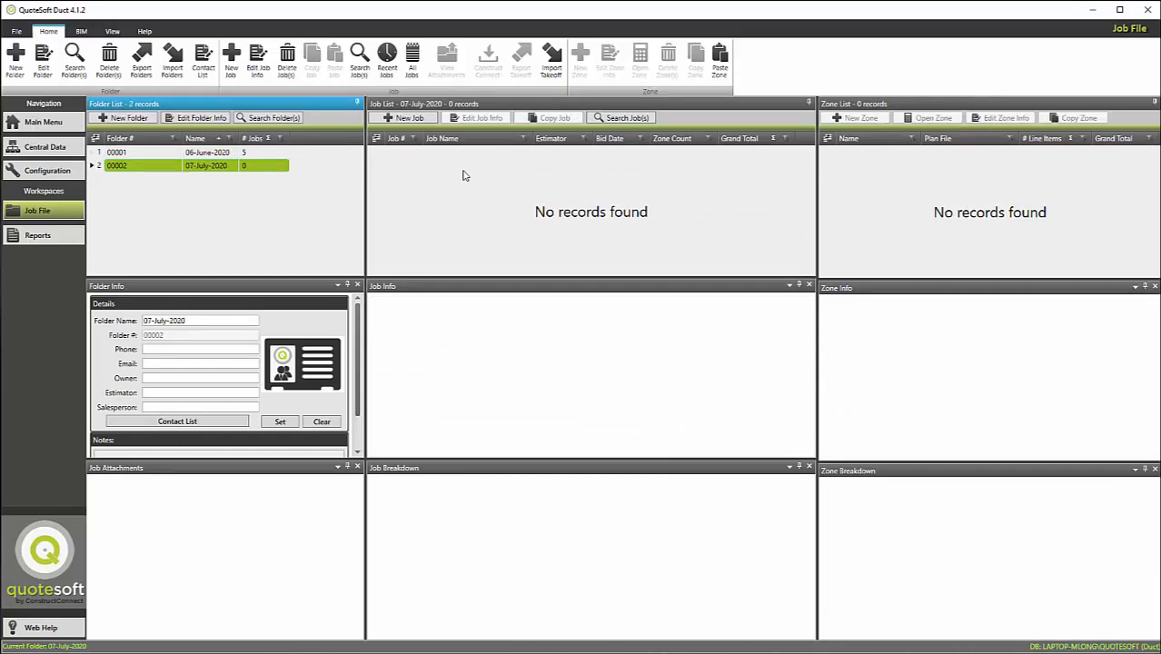
- Create a job named Quotesoft Training Offices in the 07-July-2020 folder
left_click(405, 118)
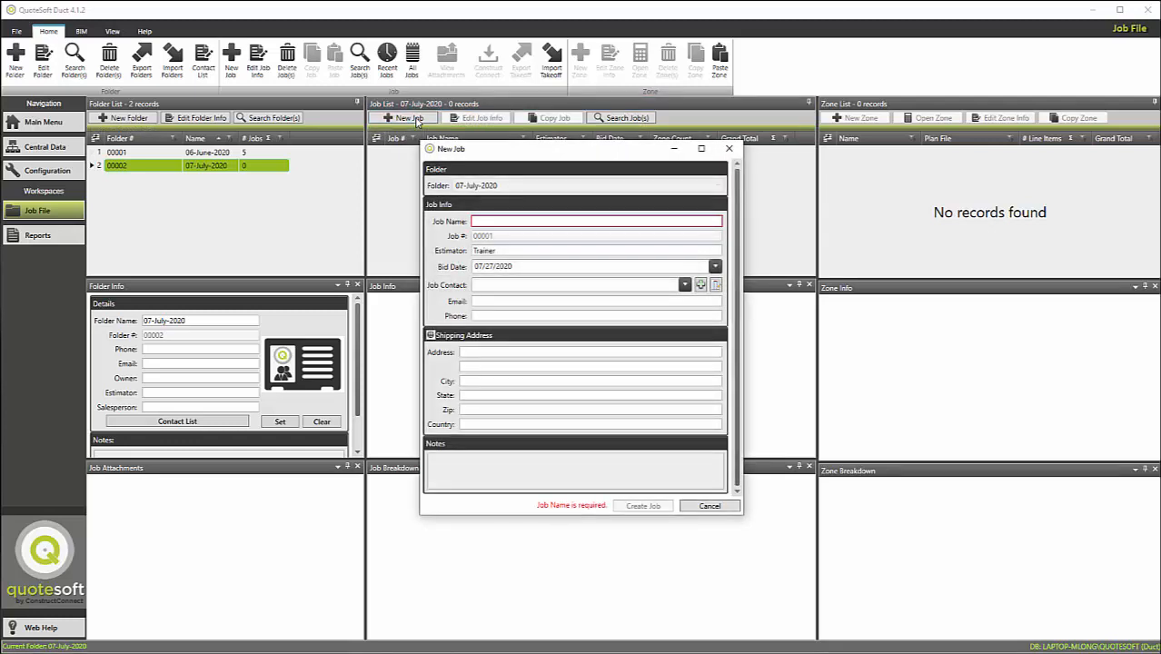
type("Quotes")
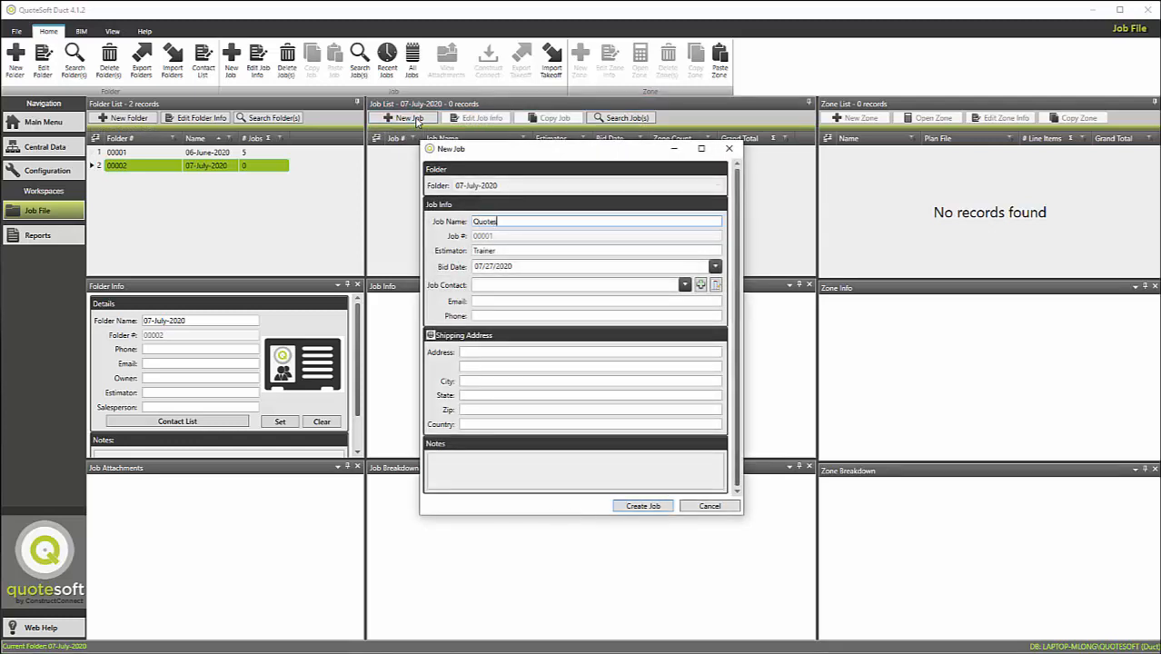
type("oft Training Offices")
left_click(641, 507)
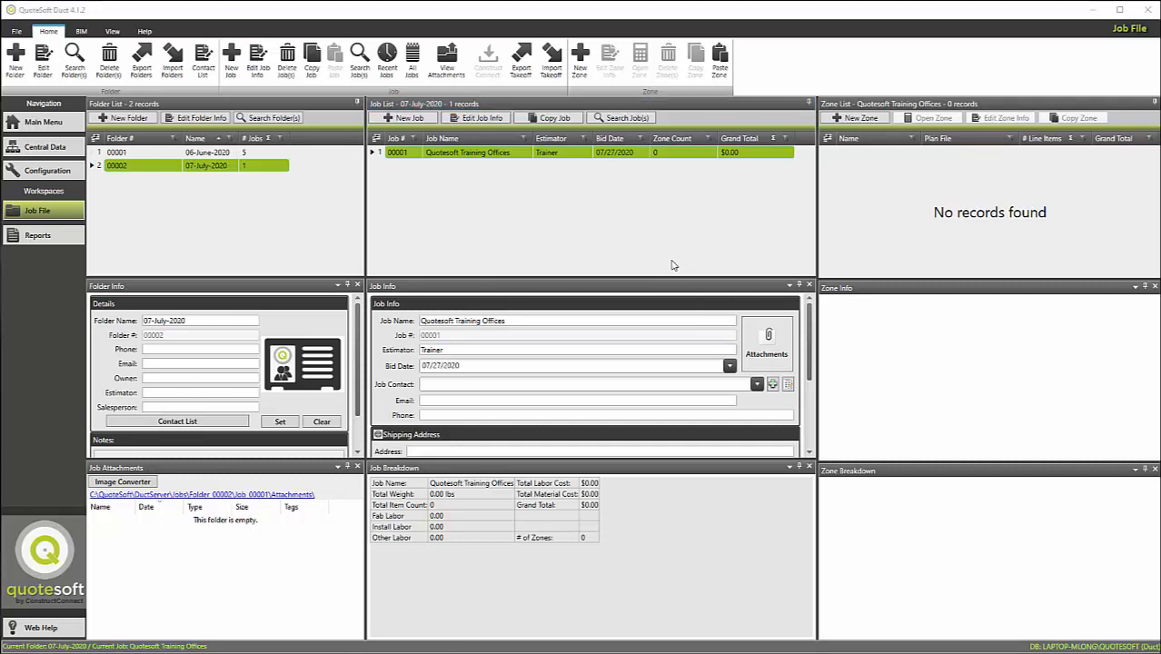
- Copy M-122.pdf from the desktop and paste it into the new job's attachments
left_click(1094, 11)
right_click(354, 229)
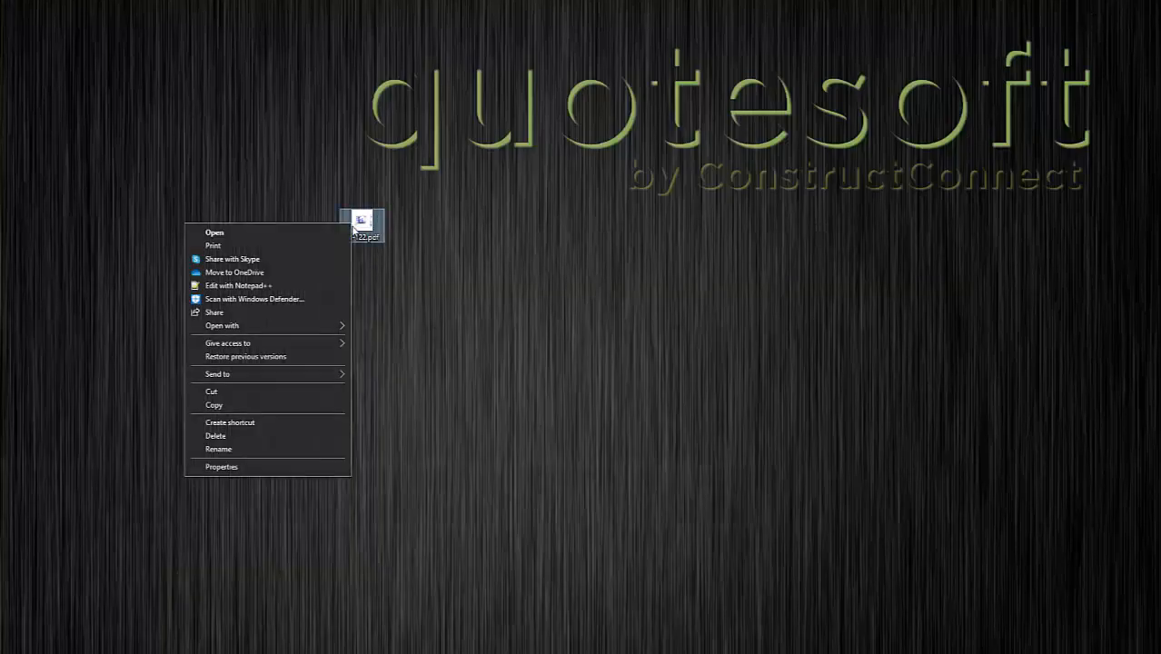
left_click(255, 405)
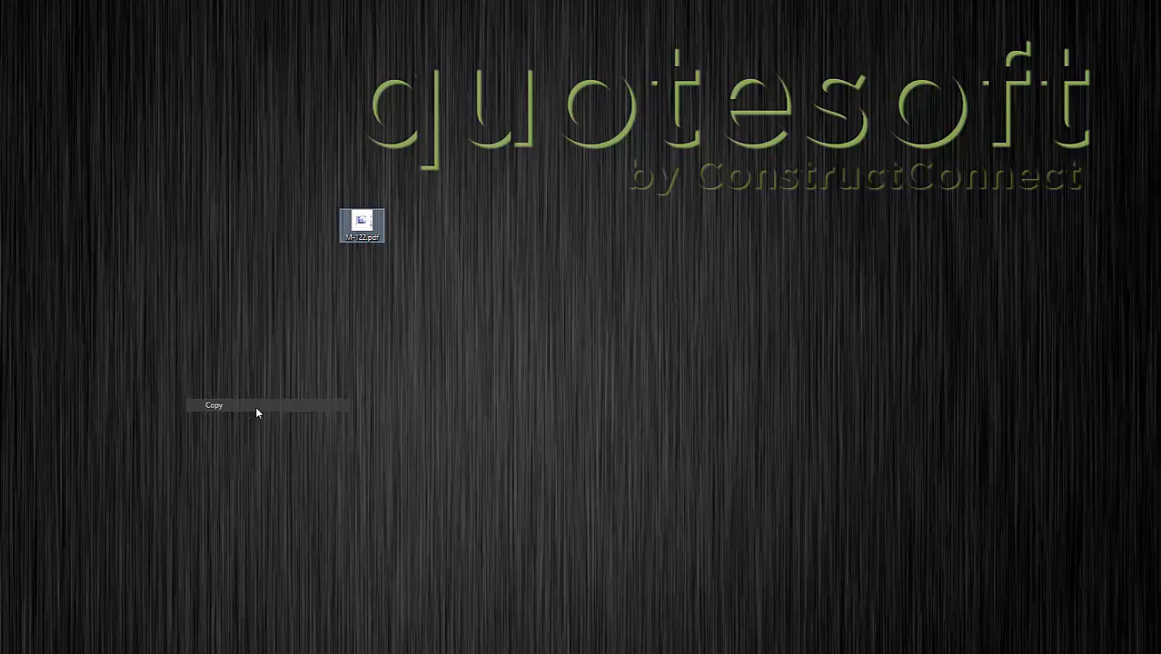
left_click(99, 635)
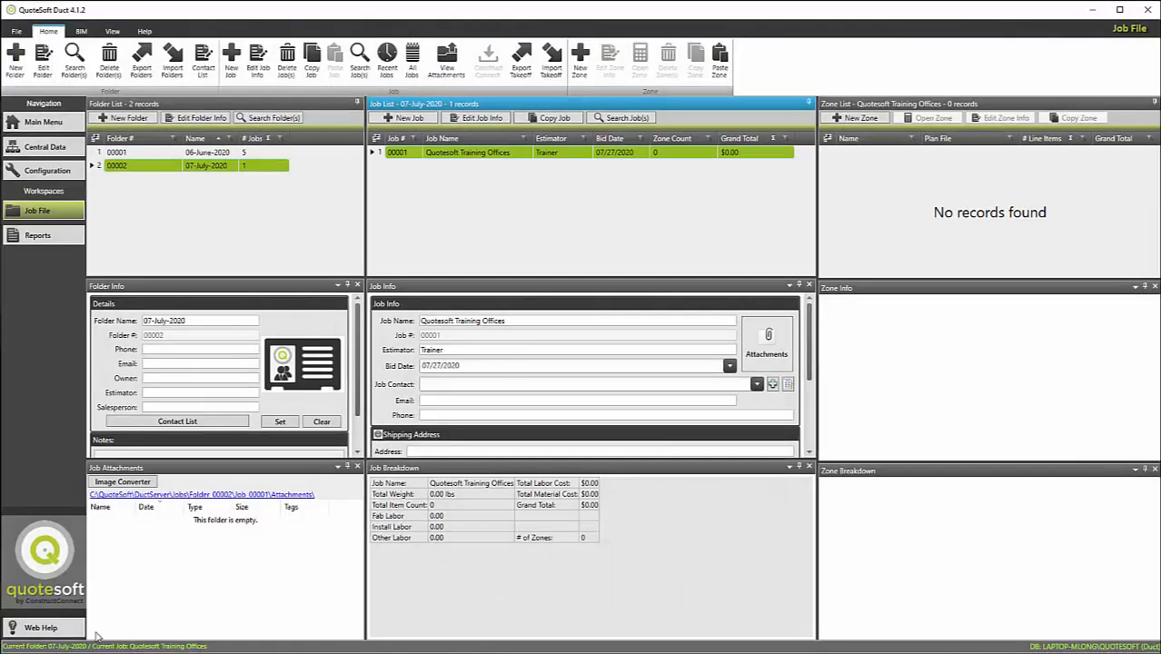
left_click(170, 582)
right_click(177, 573)
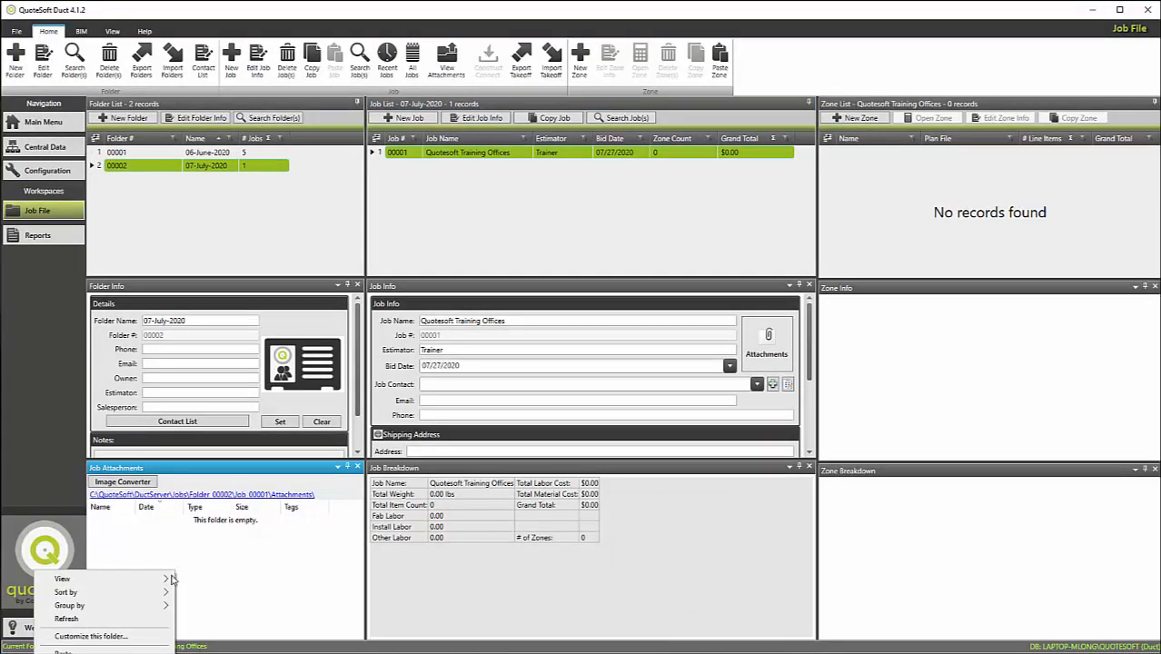
left_click(164, 649)
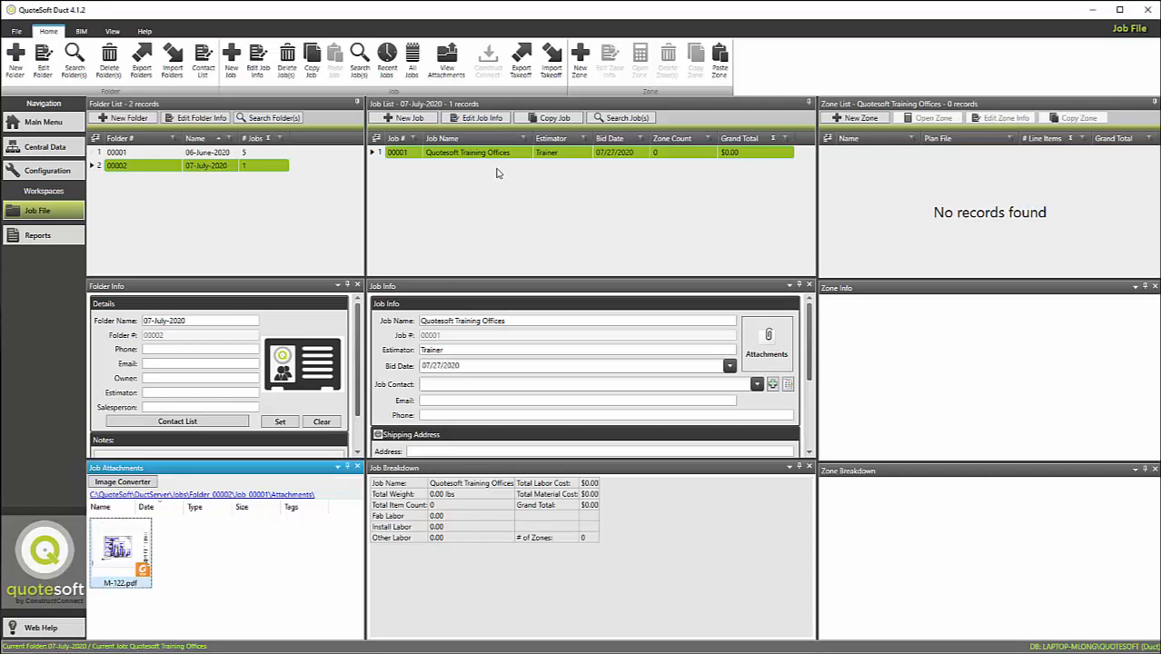
- Create a zone for the job with M-122.pdf as its plan file, keeping the BASE setup
left_click(874, 118)
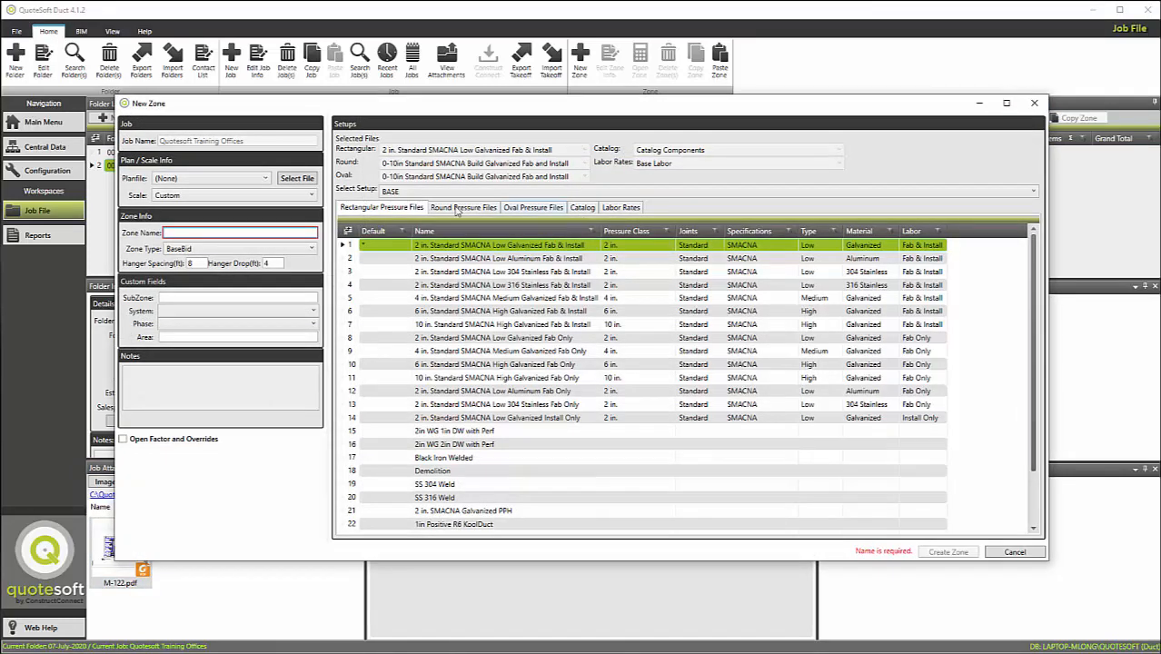
left_click(191, 179)
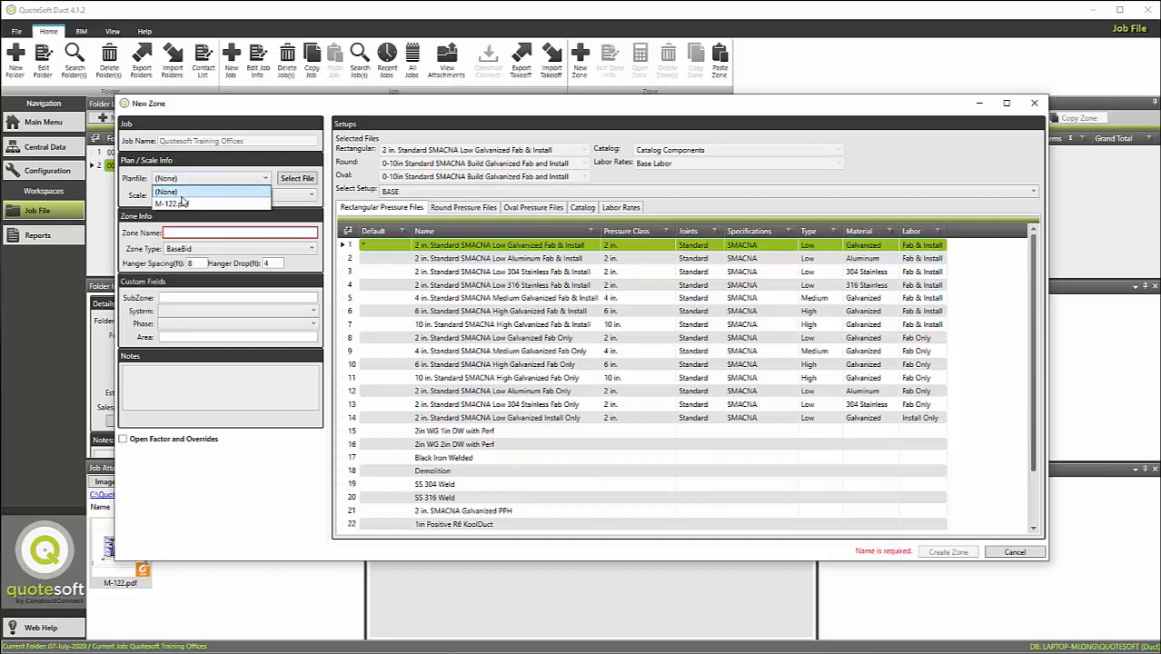
left_click(179, 204)
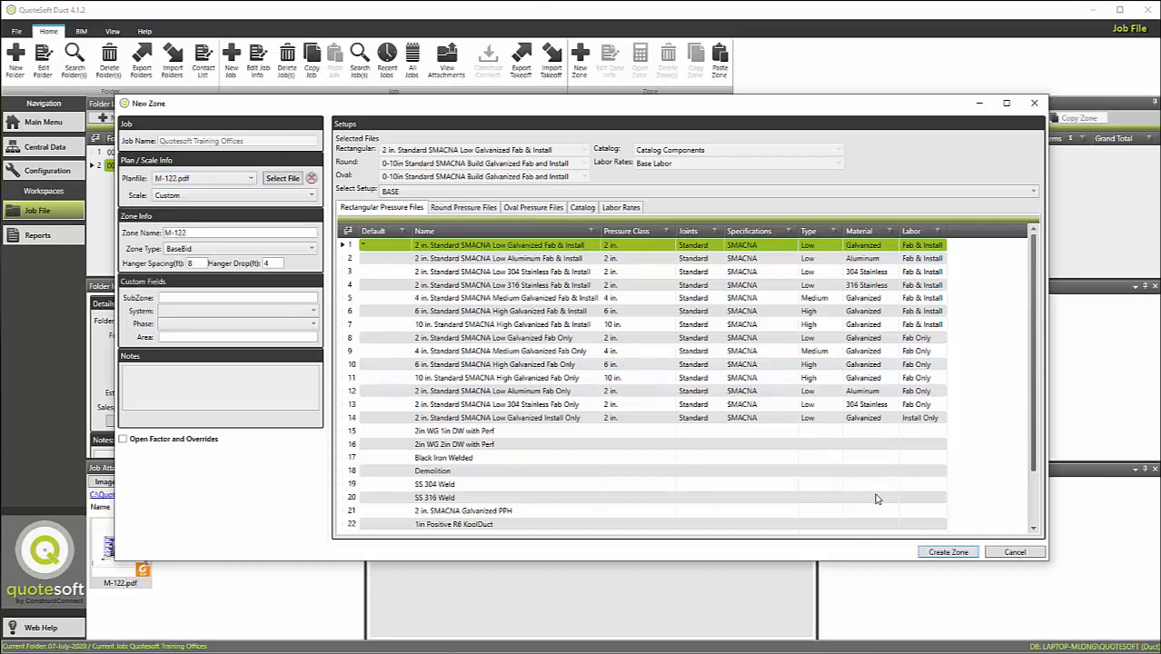
left_click(947, 552)
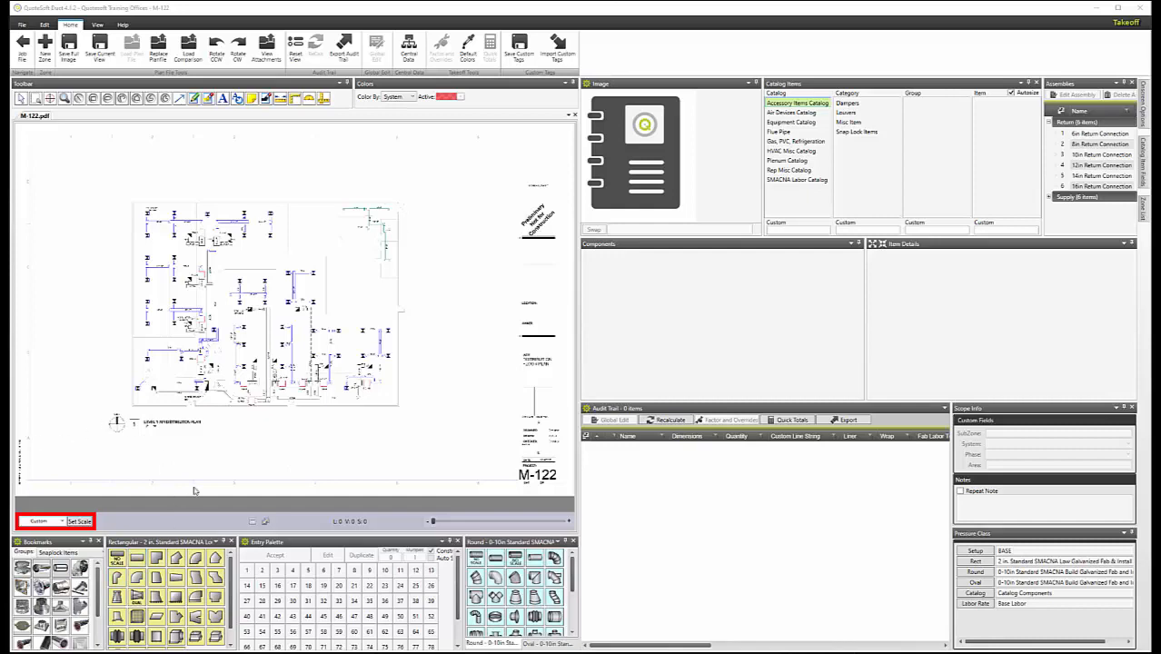
- Set the plan's scale by defining the width of the 18"x14" duct near FCU-1 as 18 inches
scroll(186, 342, "up", 2)
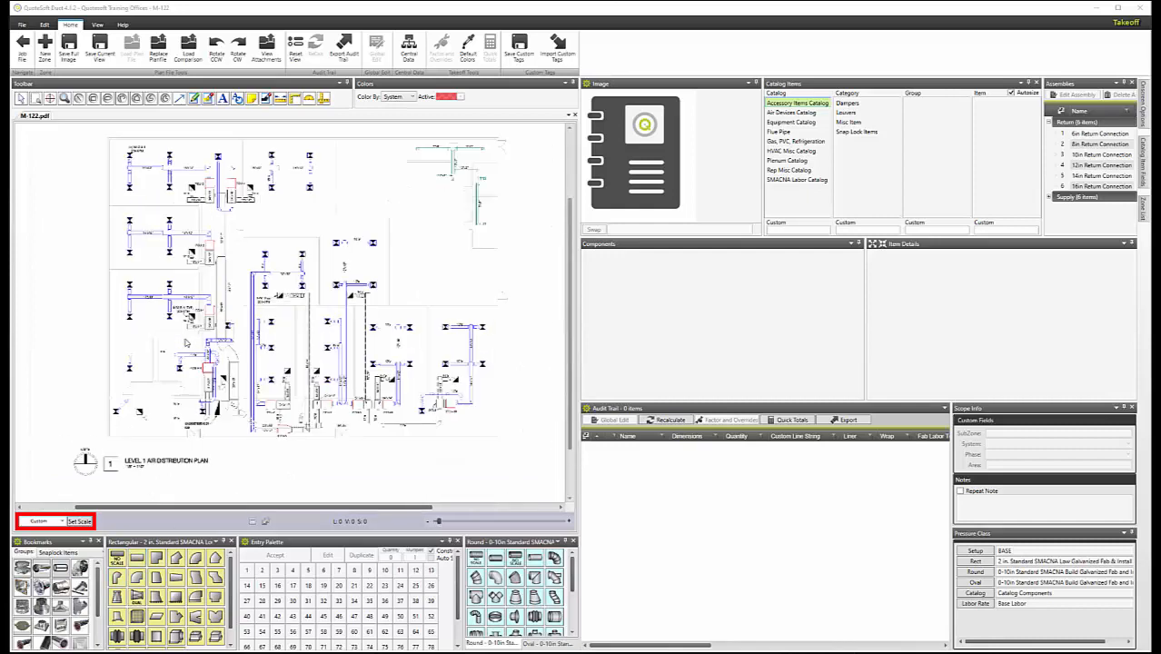
scroll(186, 343, "up", 5)
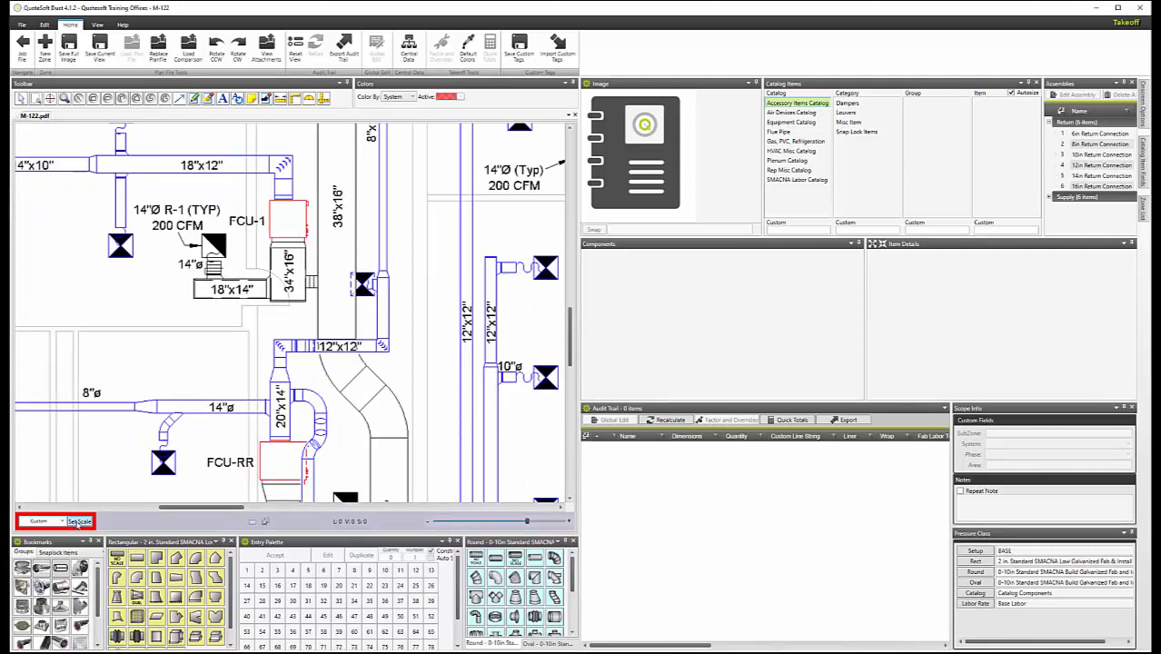
left_click(78, 521)
left_click(256, 285)
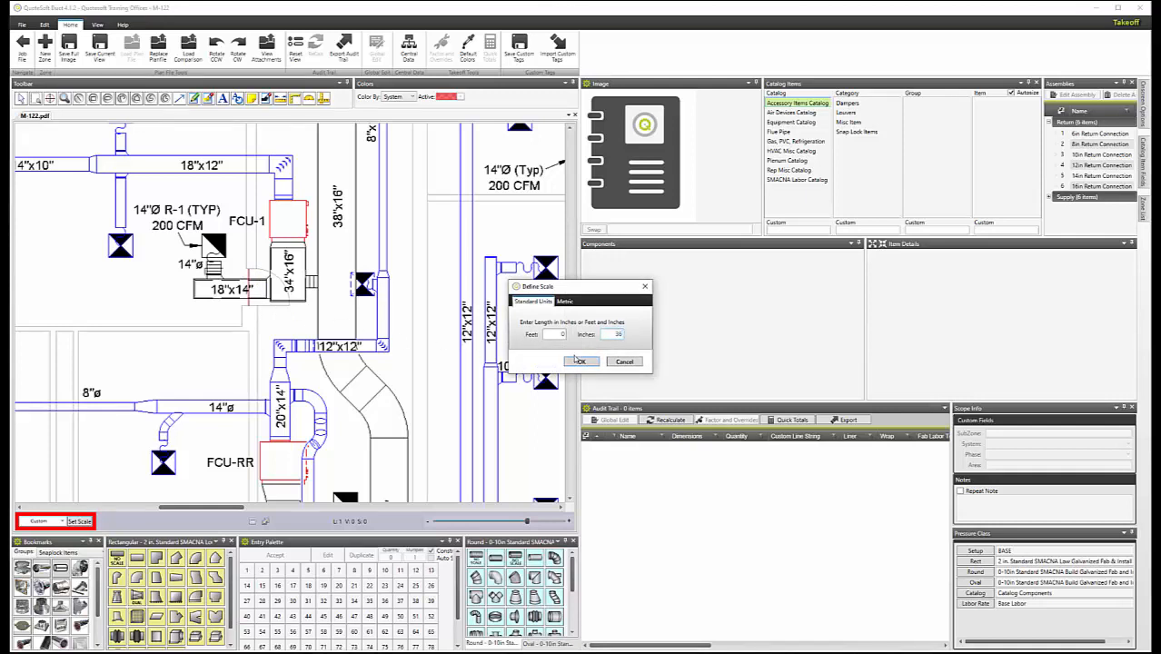
left_click(581, 361)
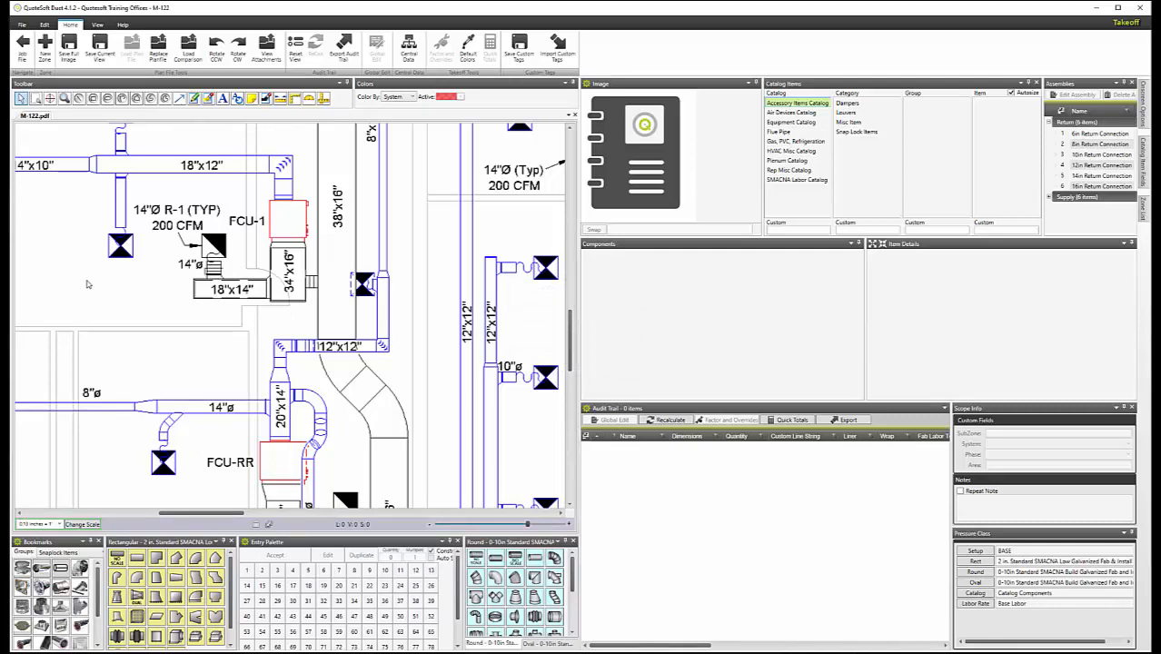
- Choose the 1000-CFM horizontal fan coil unit from the equipment catalog for takeoff
mouse_move(87, 284)
middle_mouse_down()
mouse_move(295, 361)
mouse_move(267, 321)
mouse_move(236, 377)
mouse_move(267, 394)
mouse_move(275, 344)
middle_mouse_up()
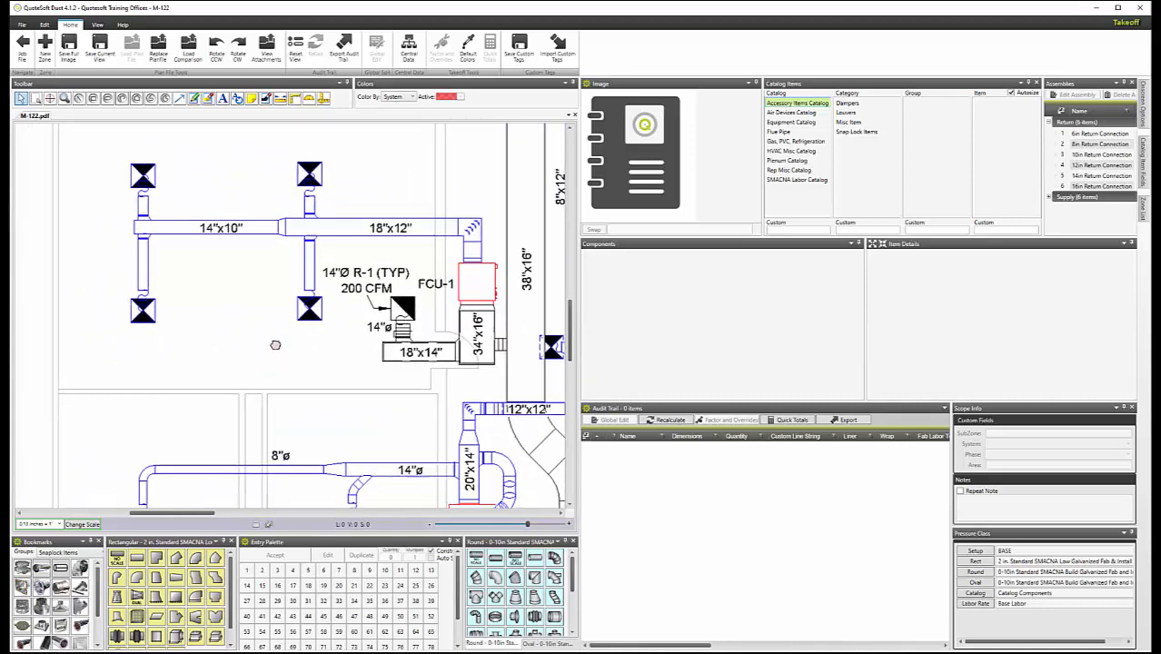
scroll(276, 344, "down", 1)
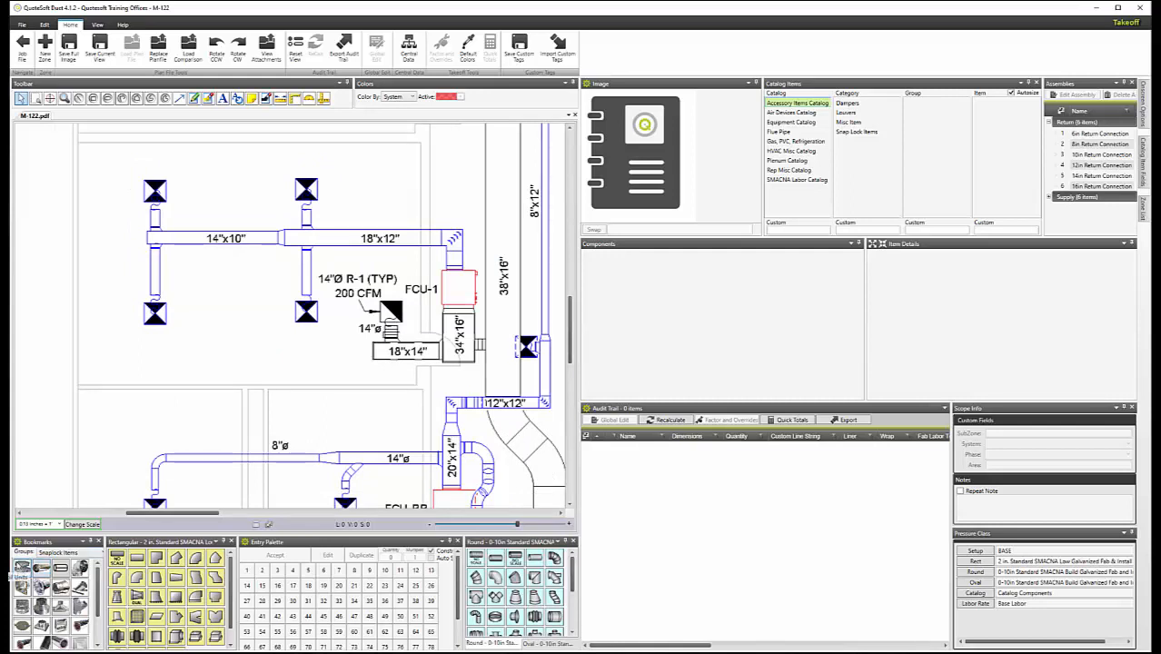
left_click(22, 567)
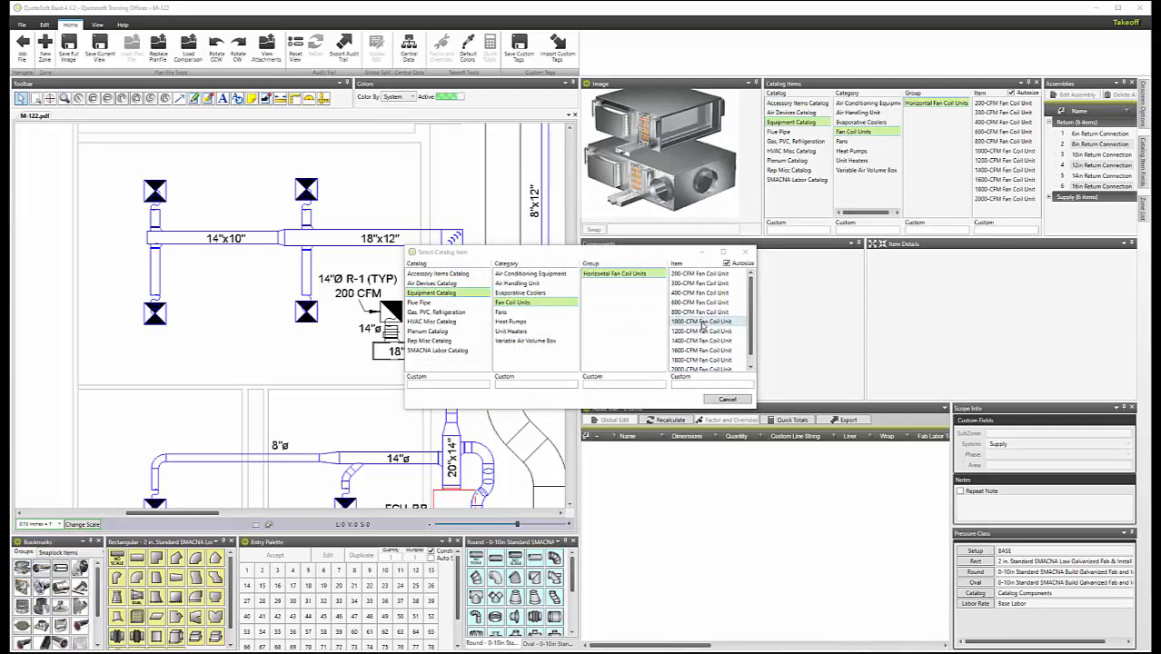
double_click(702, 322)
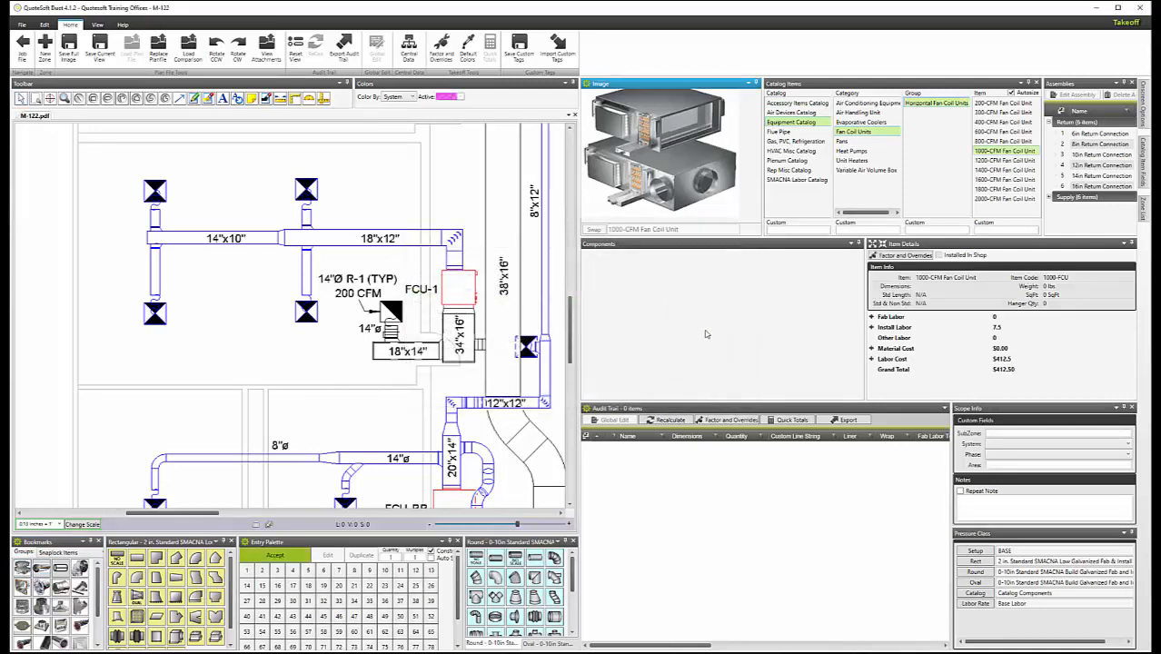
- Set the SubZone to FCU-1 and the system to Supply, and place the fan coil unit on FCU-1 in the plan
left_click(1015, 433)
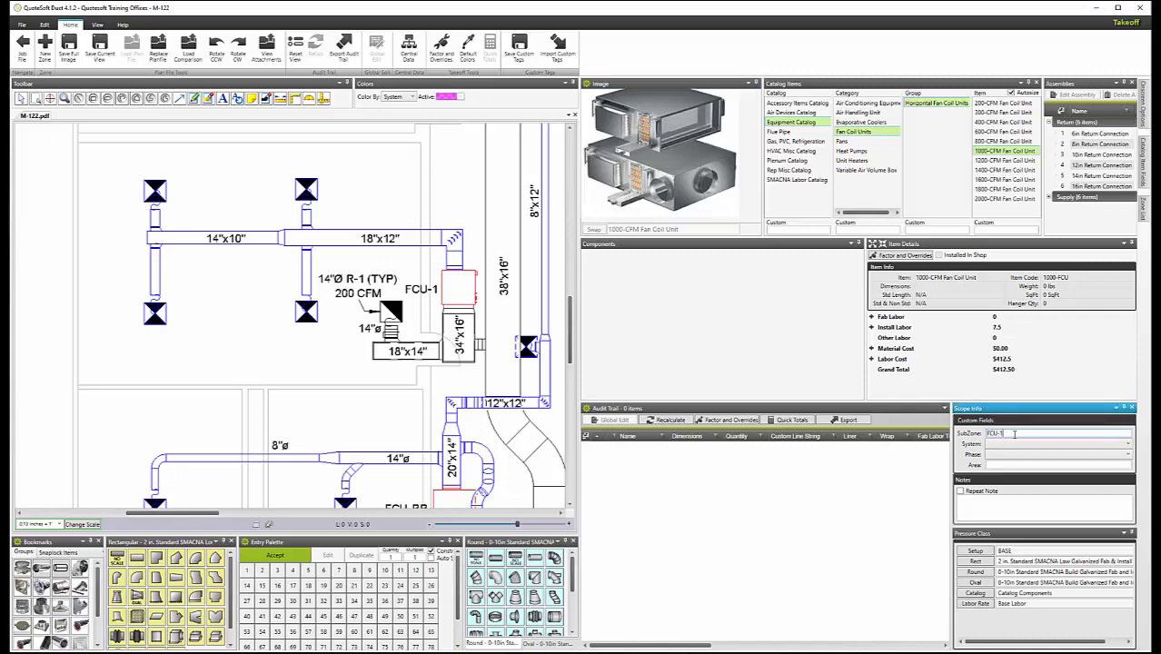
left_click(994, 443)
left_click(1001, 454)
left_click(465, 294)
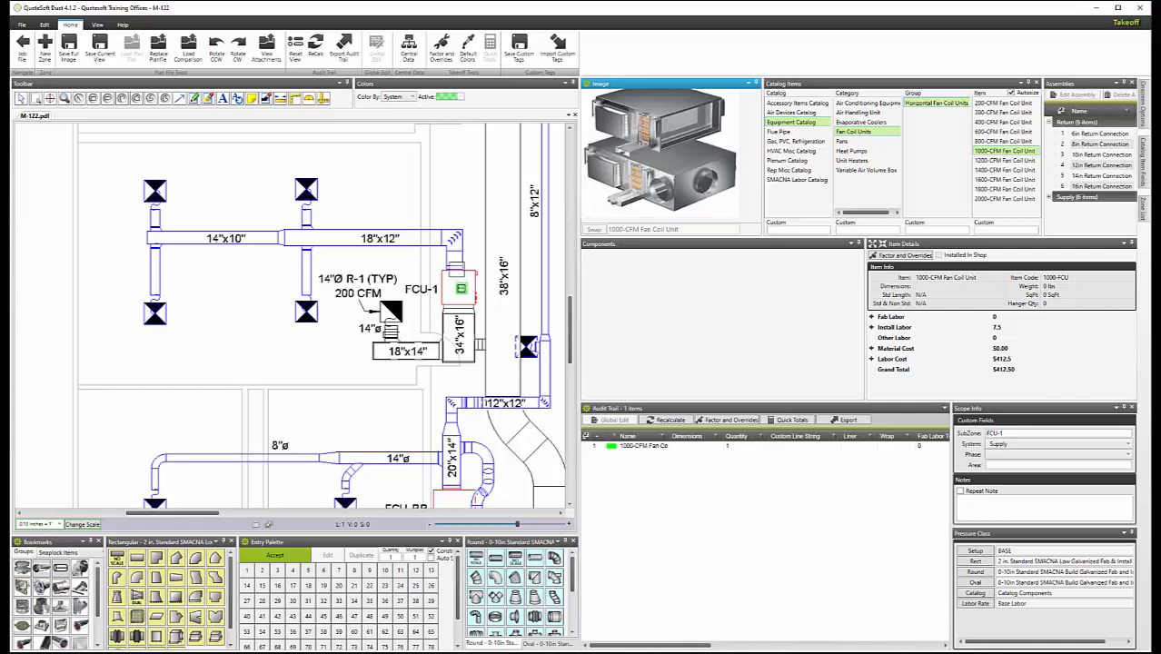
- Add an 18x12 flex connector at the supply outlet of FCU-1
left_click(116, 636)
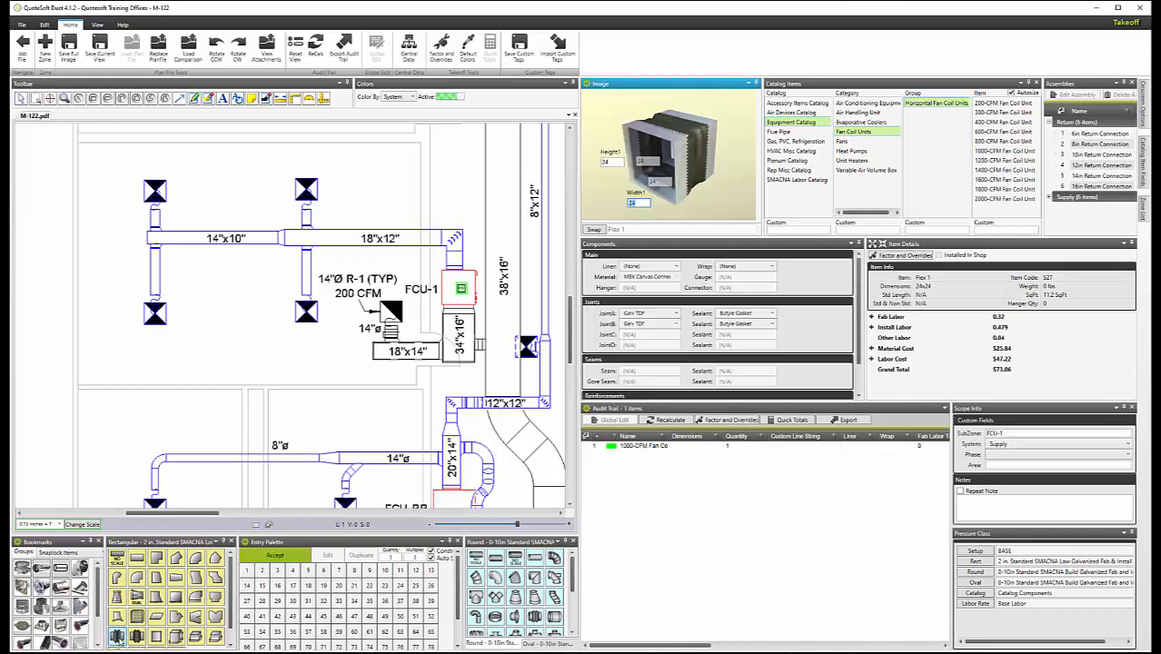
left_click(308, 586)
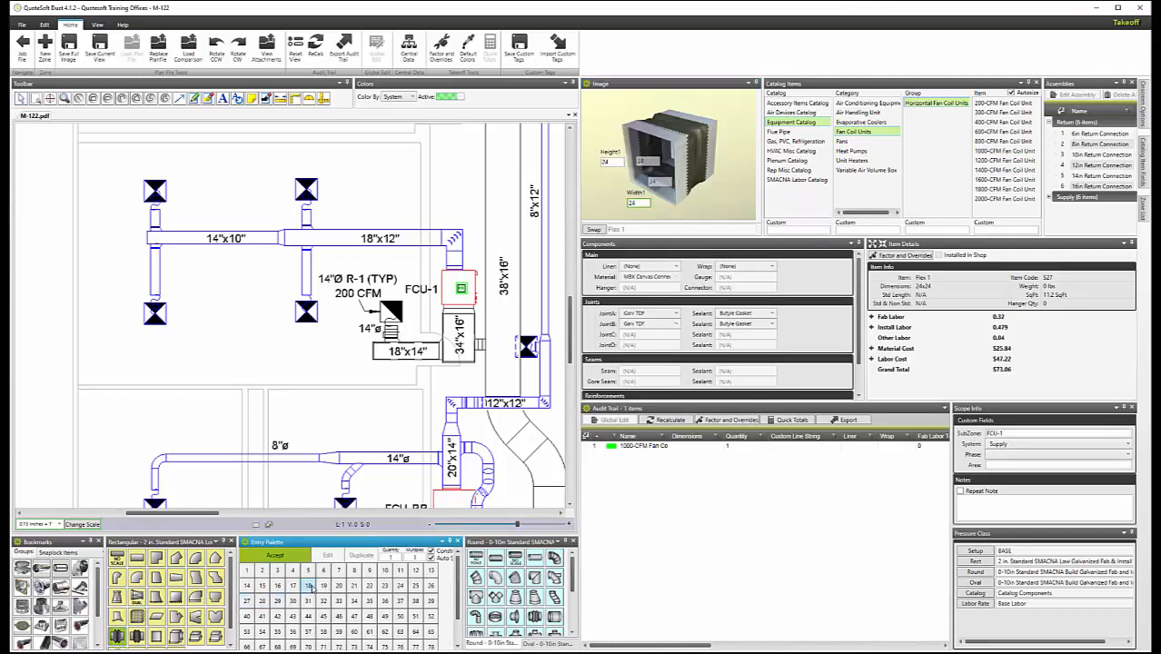
left_click(415, 570)
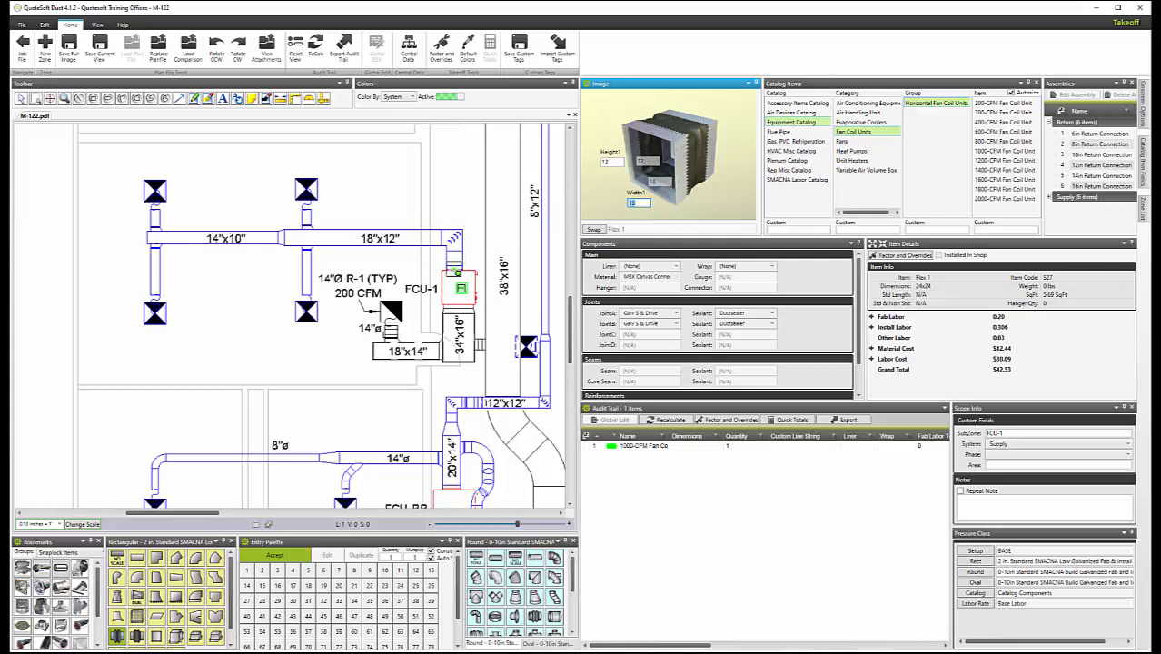
left_click(454, 271)
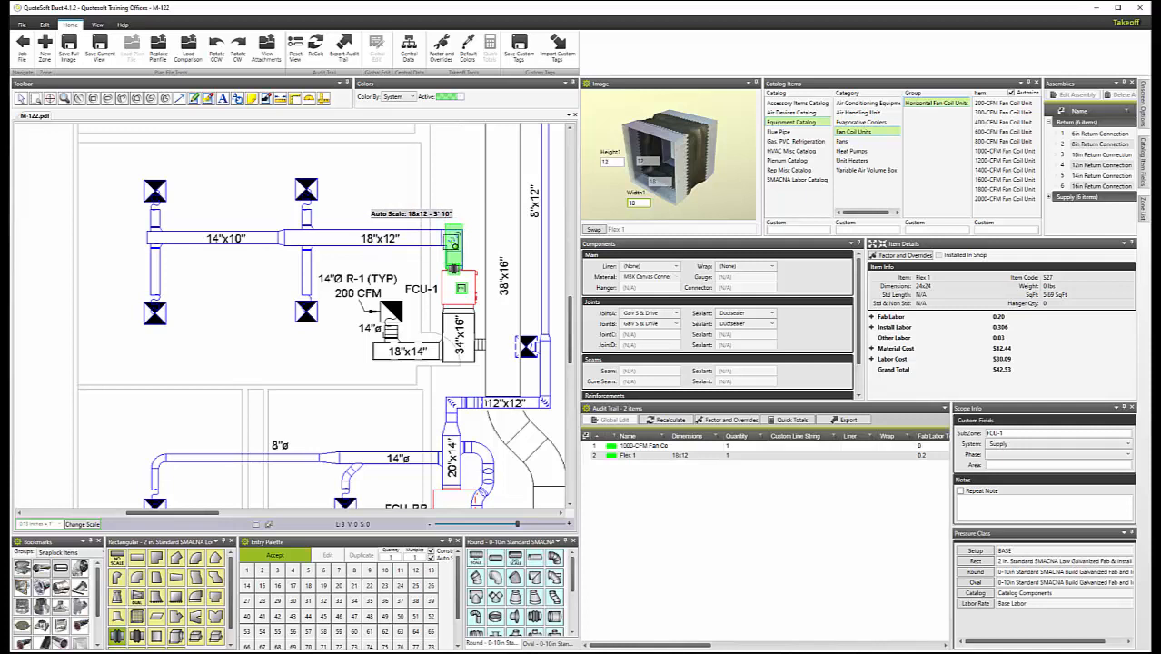
- Run the 18x12 duct up from the flex connector and place a 90° square elbow at the corner
left_click(157, 559)
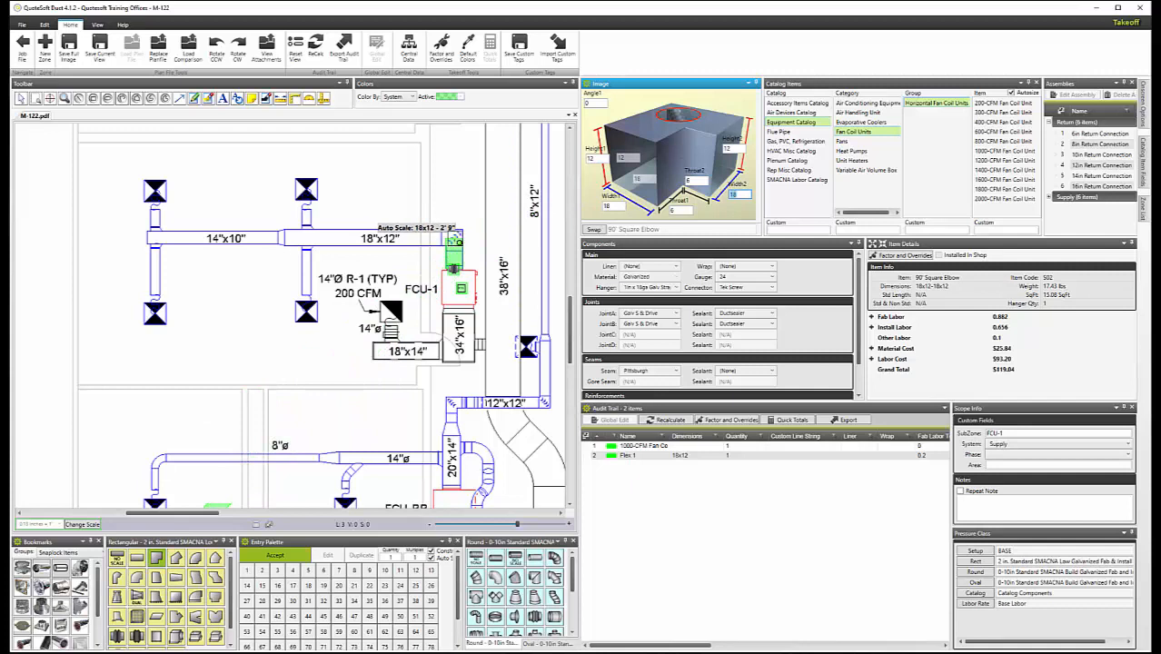
left_click(454, 241)
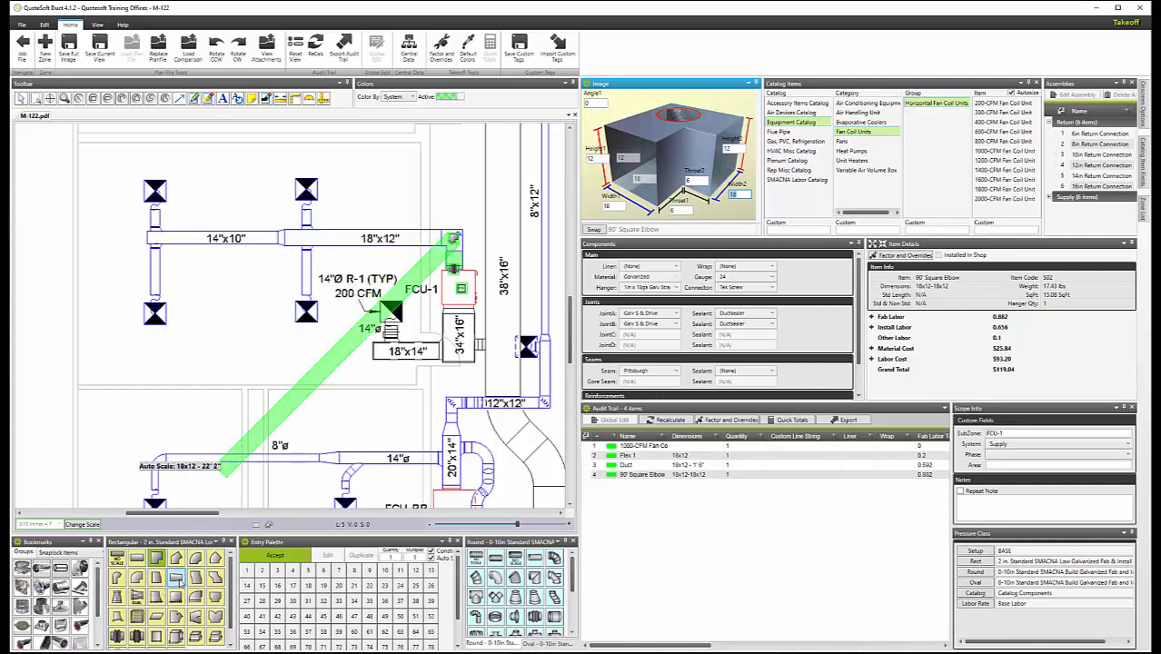
- Run the 18x12 supply duct to a two-way transition down to 14x10, and finish the 14x10 run with an end cap
left_click(175, 577)
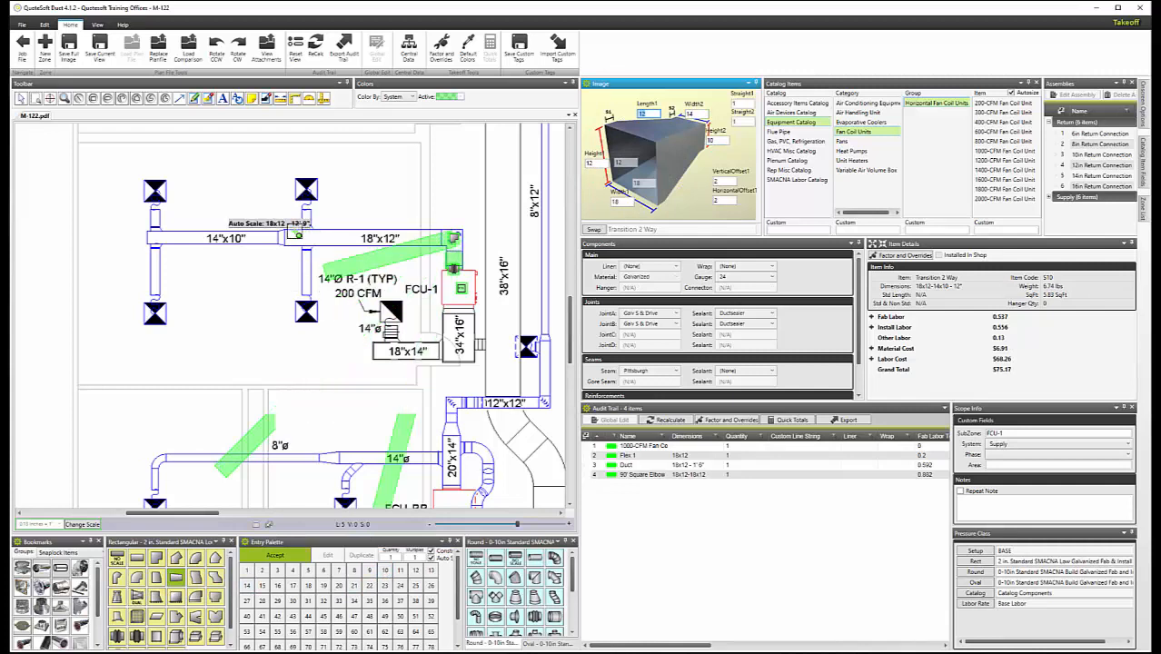
left_click(283, 238)
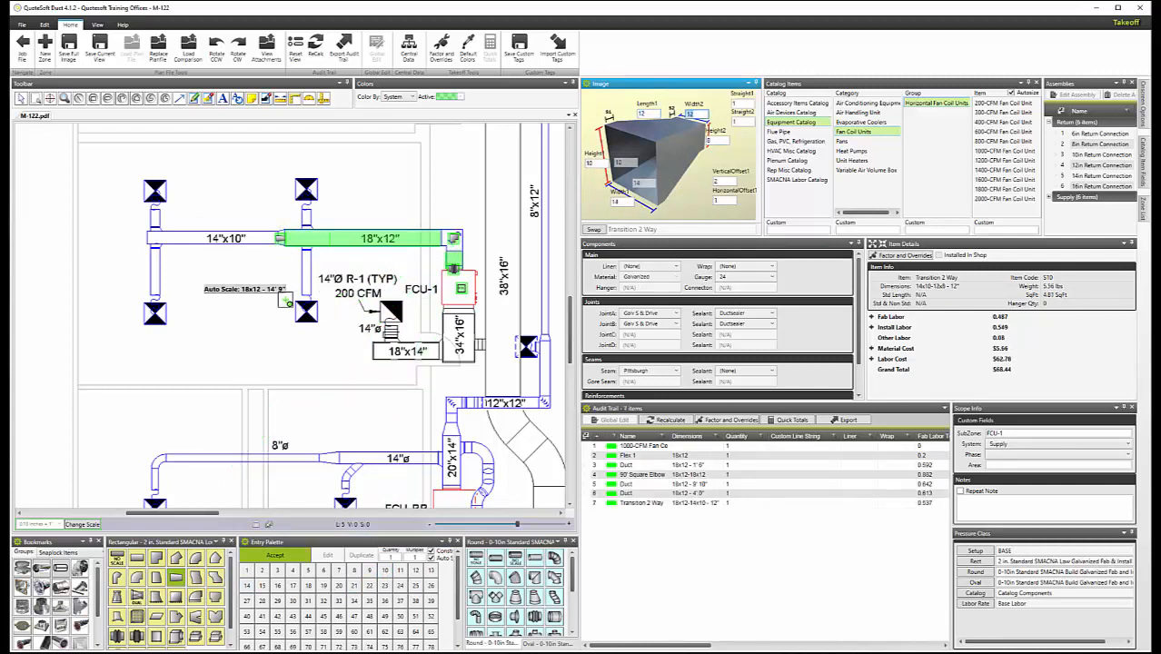
left_click(156, 636)
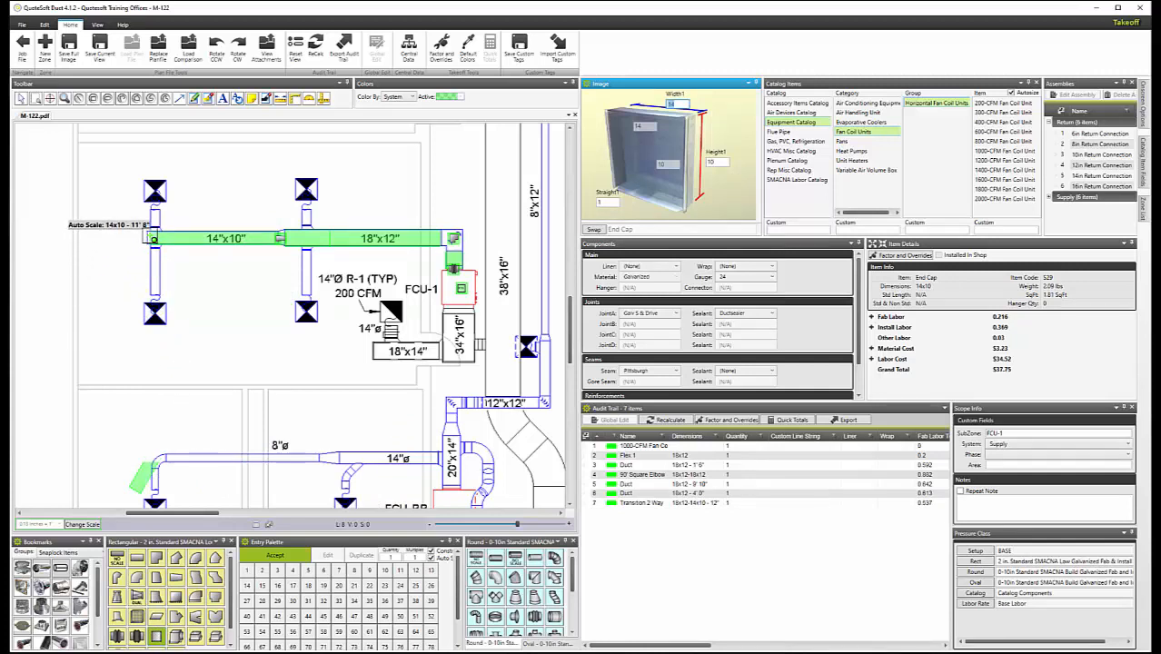
left_click(151, 239)
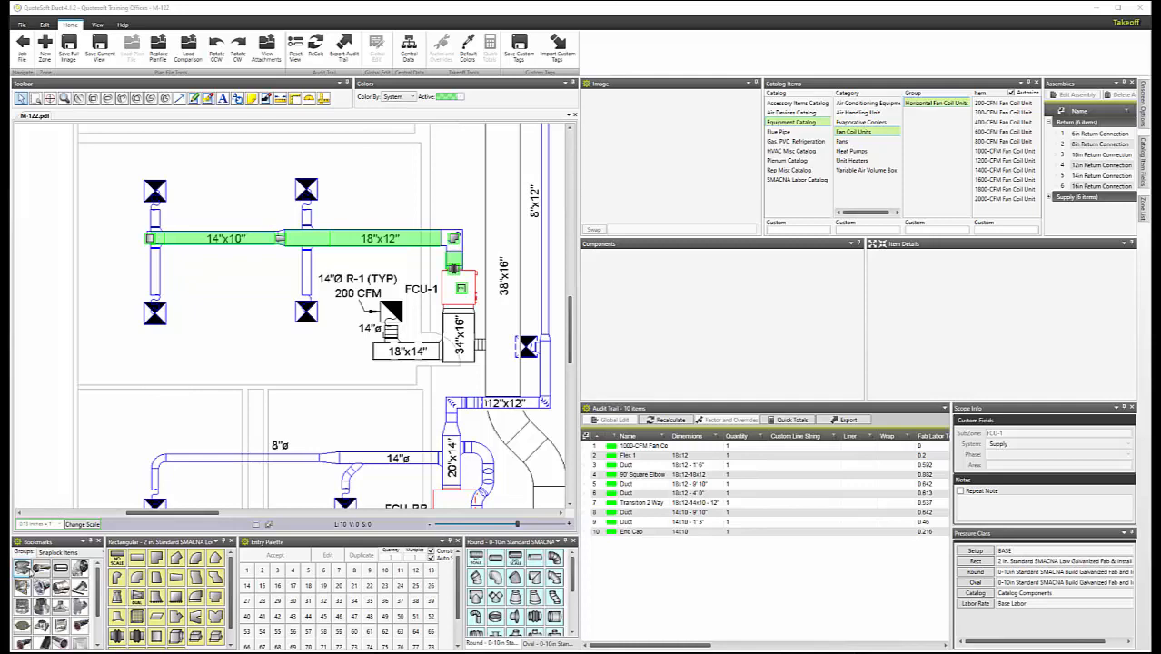
- Take off the four round supply branches of FCU-1 with 10-inch snap lock pipe
left_click(41, 569)
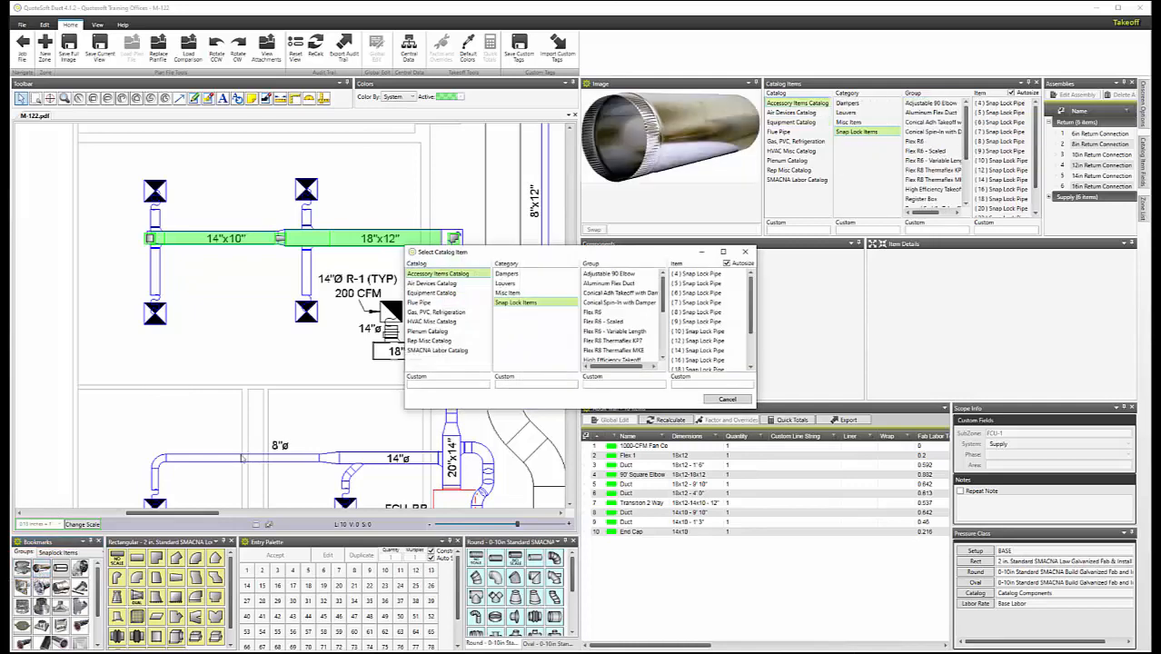
double_click(679, 330)
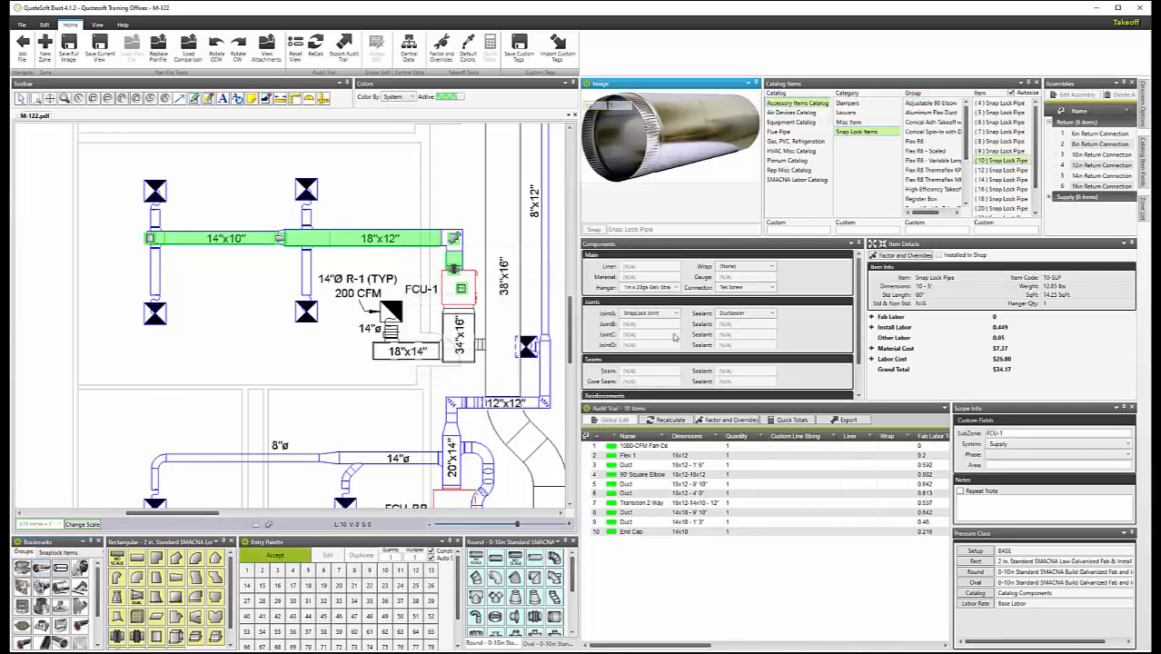
left_click(157, 251)
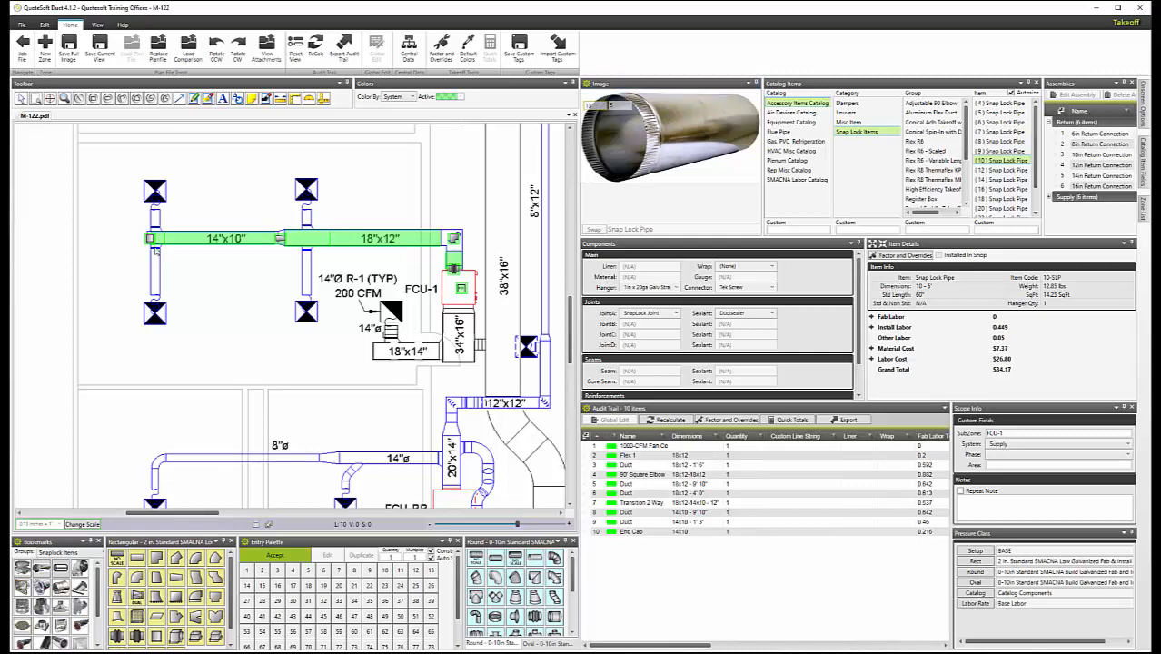
left_click(157, 302)
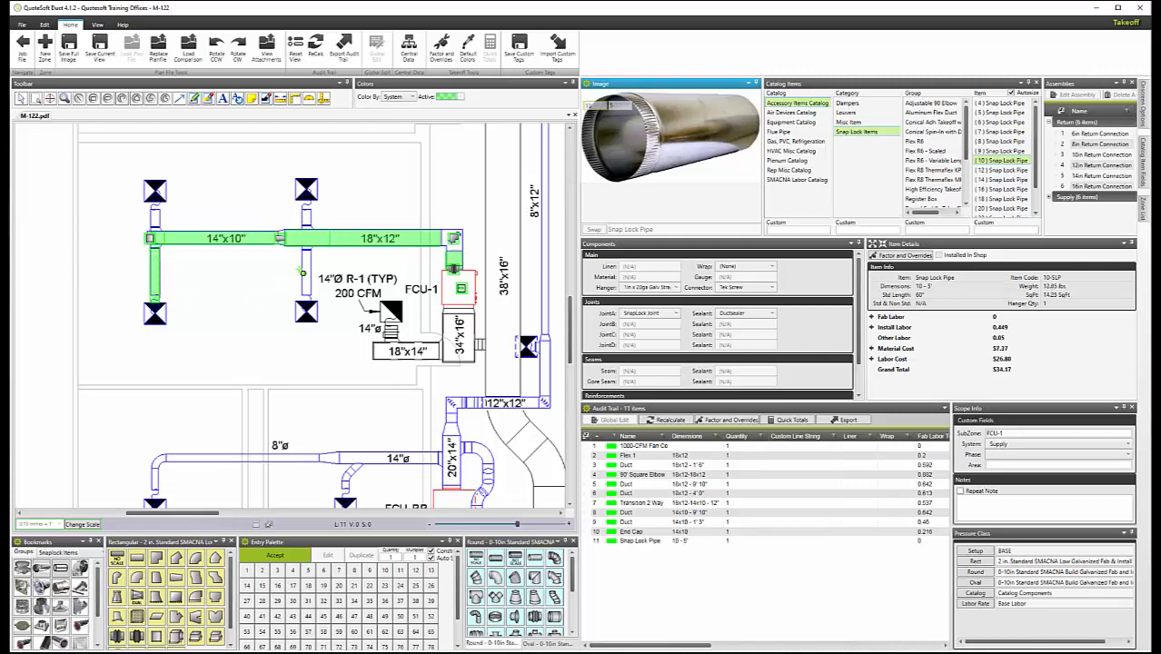
left_click(311, 250)
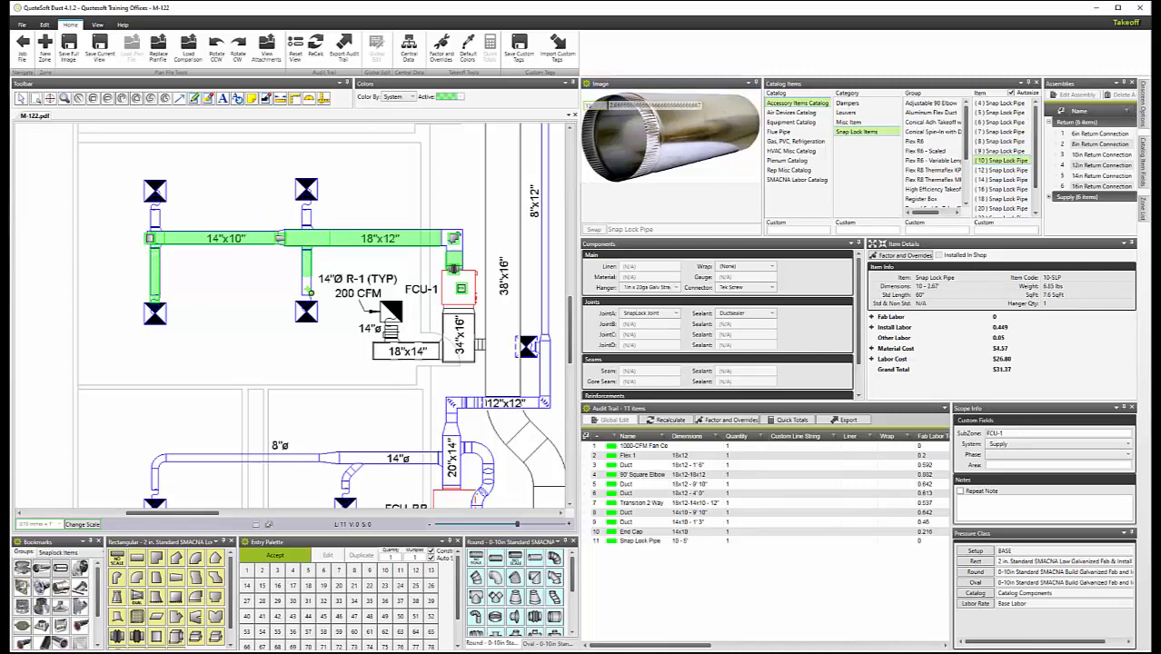
left_click(306, 302)
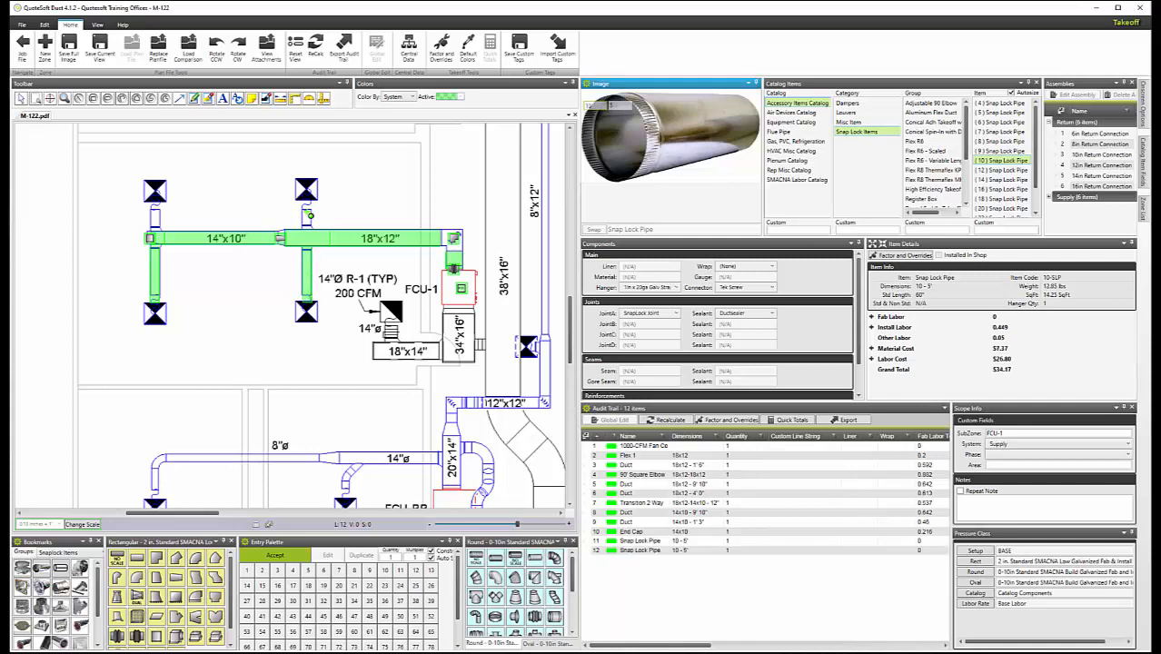
left_click(307, 209)
left_click(307, 227)
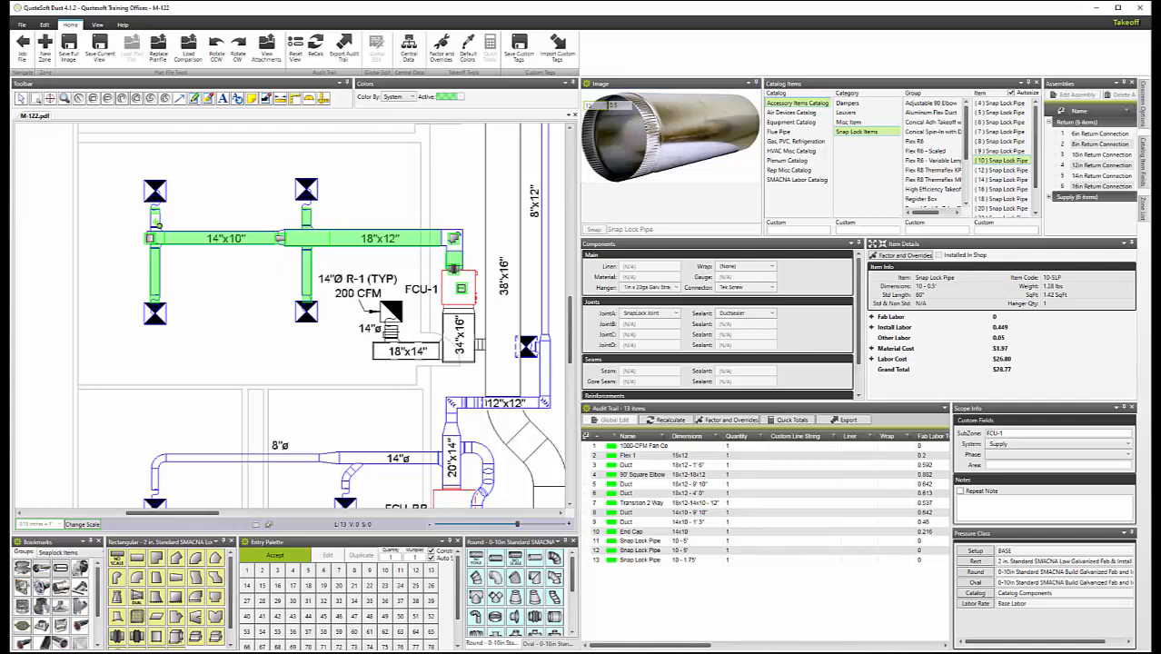
left_click(157, 234)
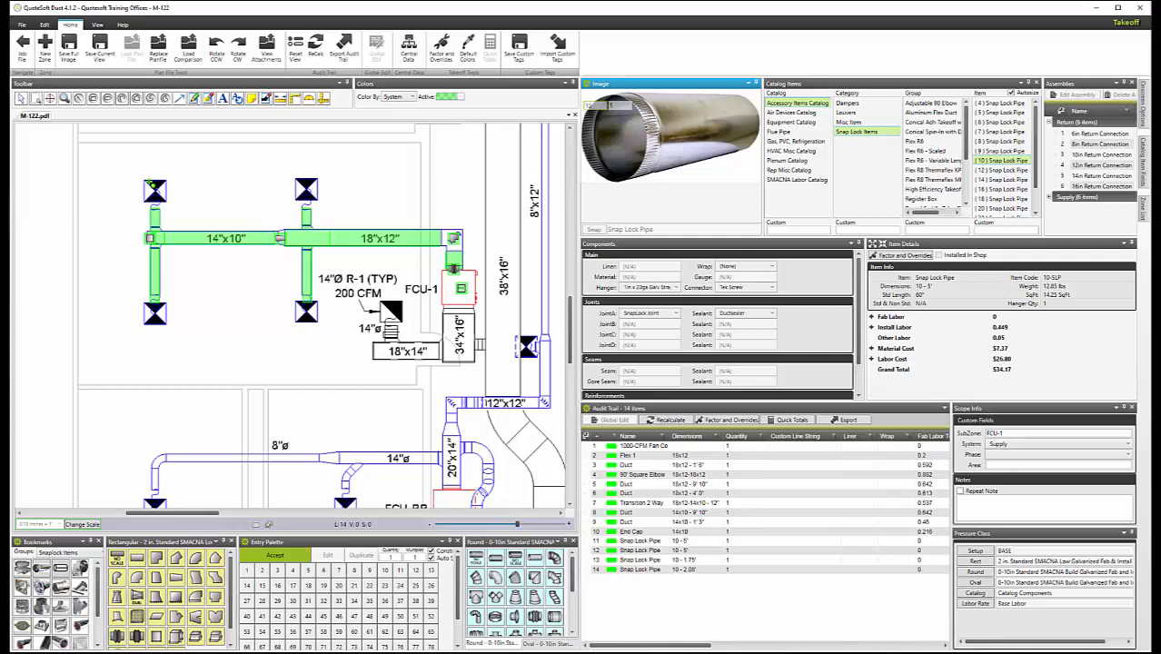
- Place the 10in Supply Connection assembly on each of the four supply diffusers of FCU-1
left_click(1049, 122)
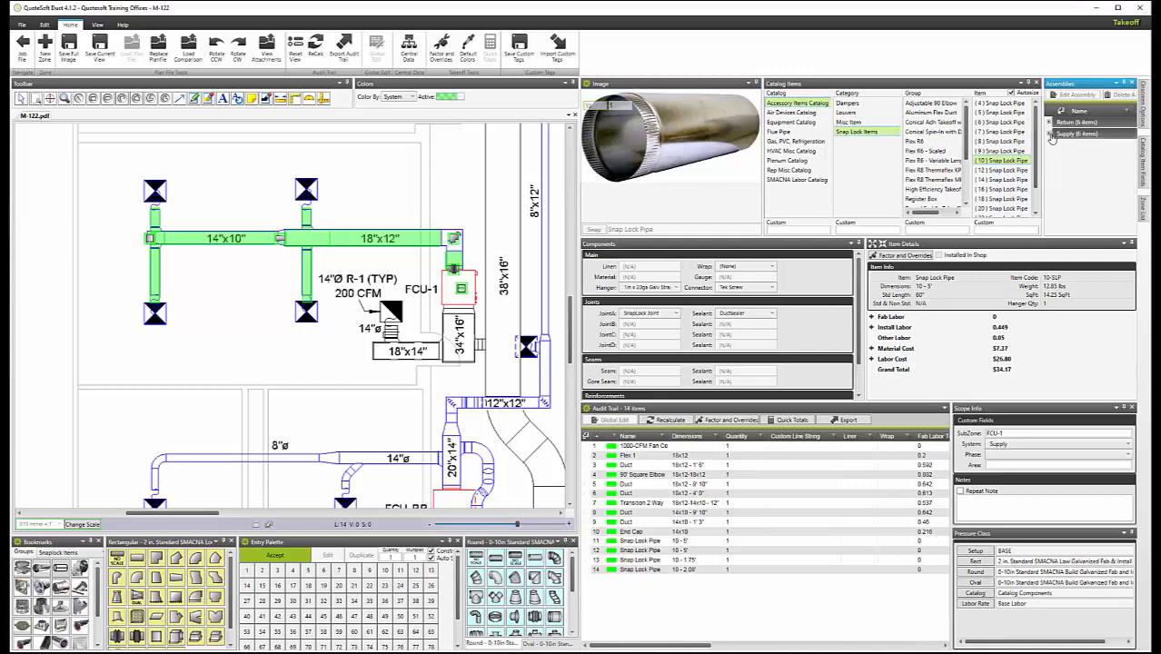
left_click(1050, 134)
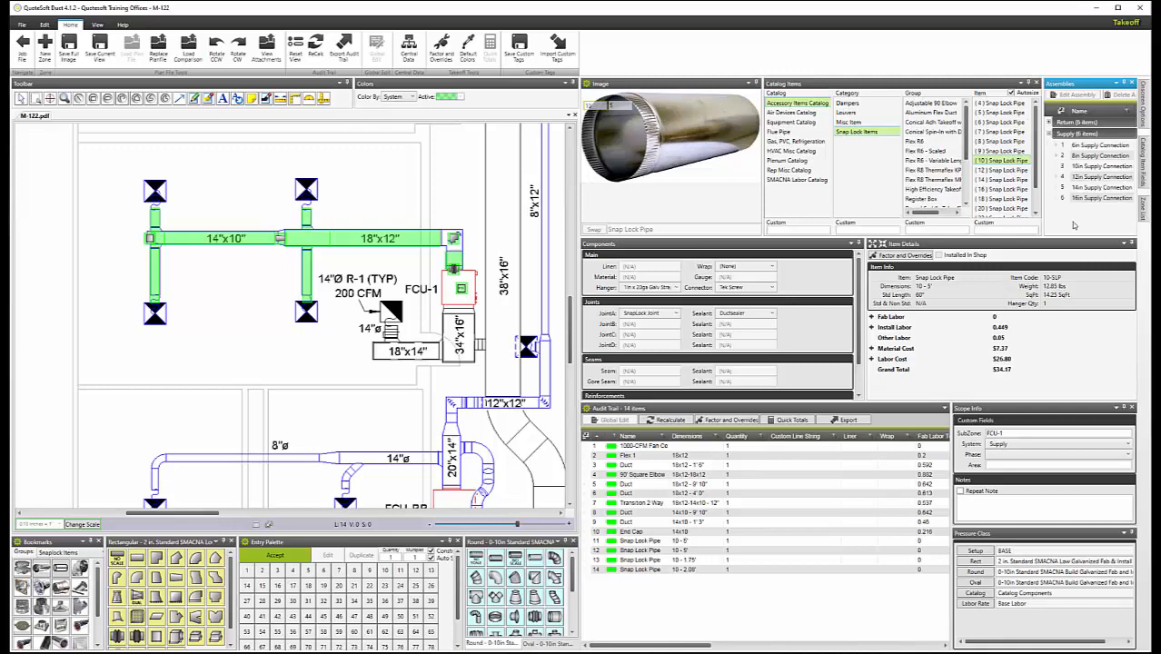
left_click(1083, 168)
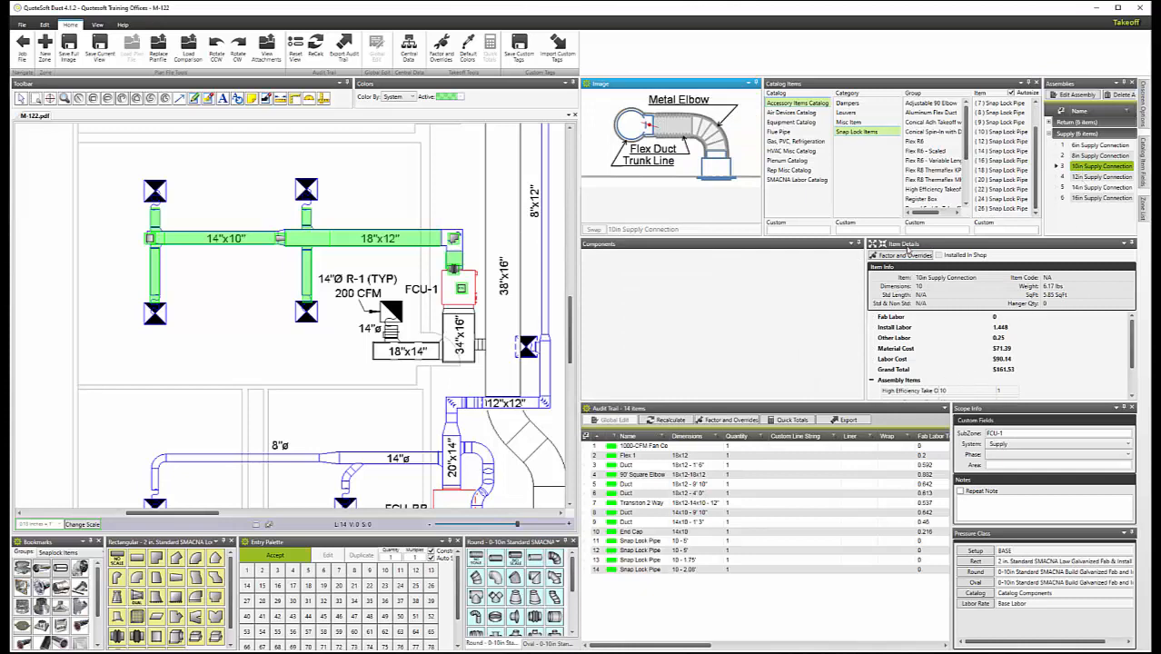
scroll(928, 334, "down", 2)
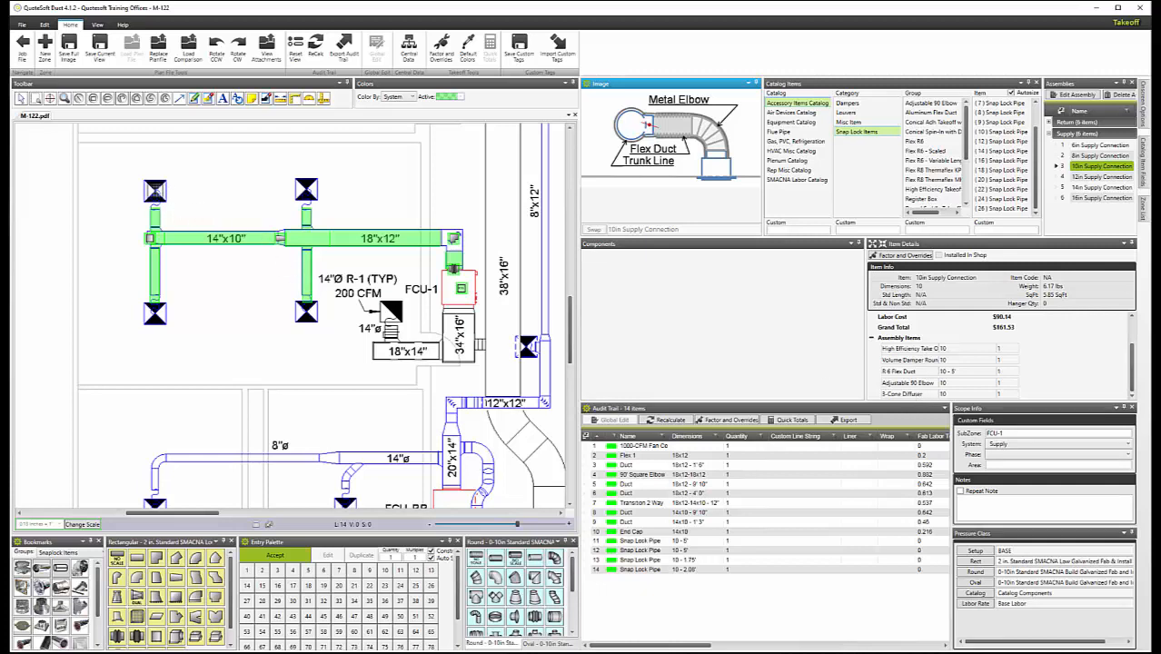
left_click(155, 189)
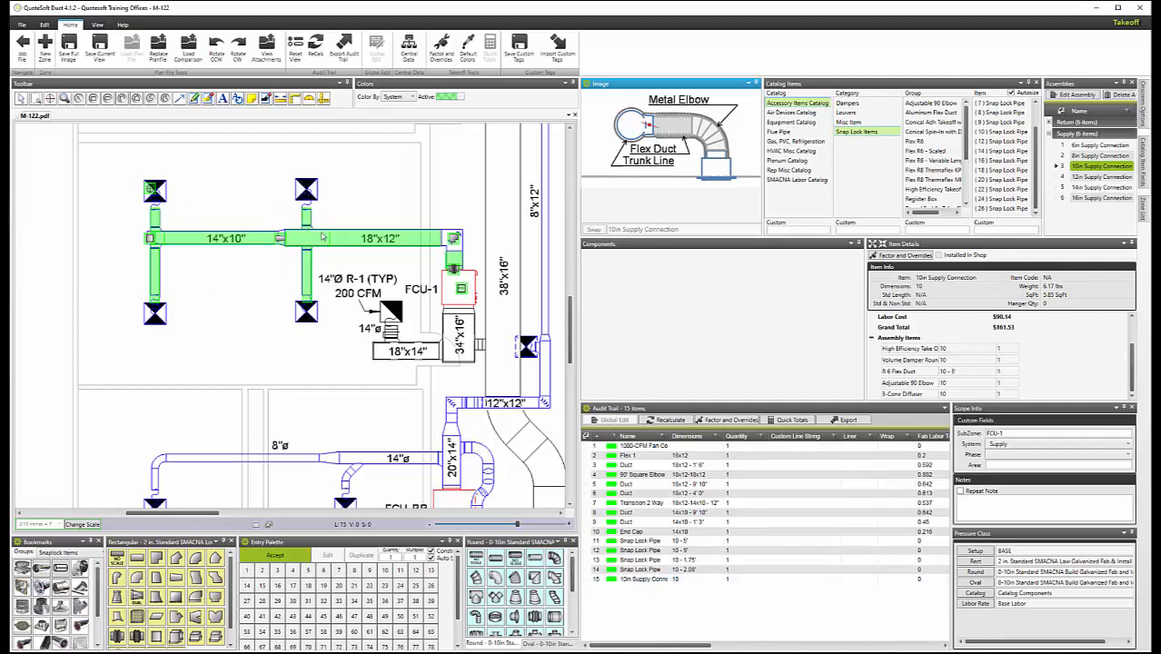
left_click(307, 314)
left_click(155, 314)
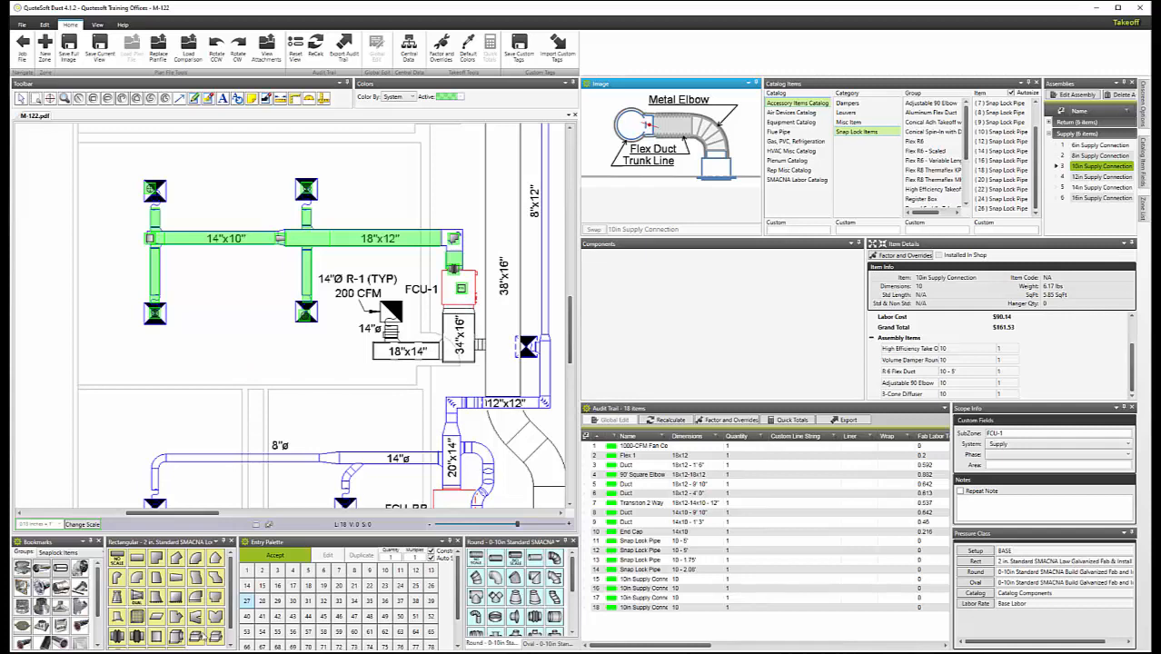
- Set the system to Return and place a 34x16 flex connector at the return inlet of FCU-1
left_click(117, 635)
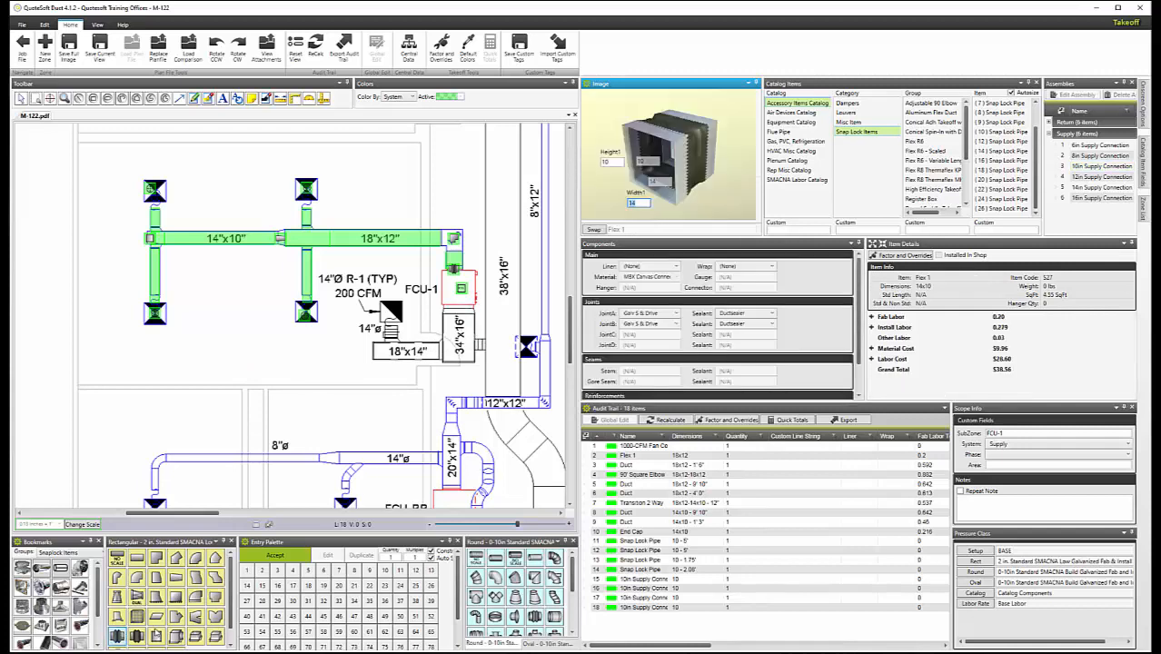
left_click(354, 602)
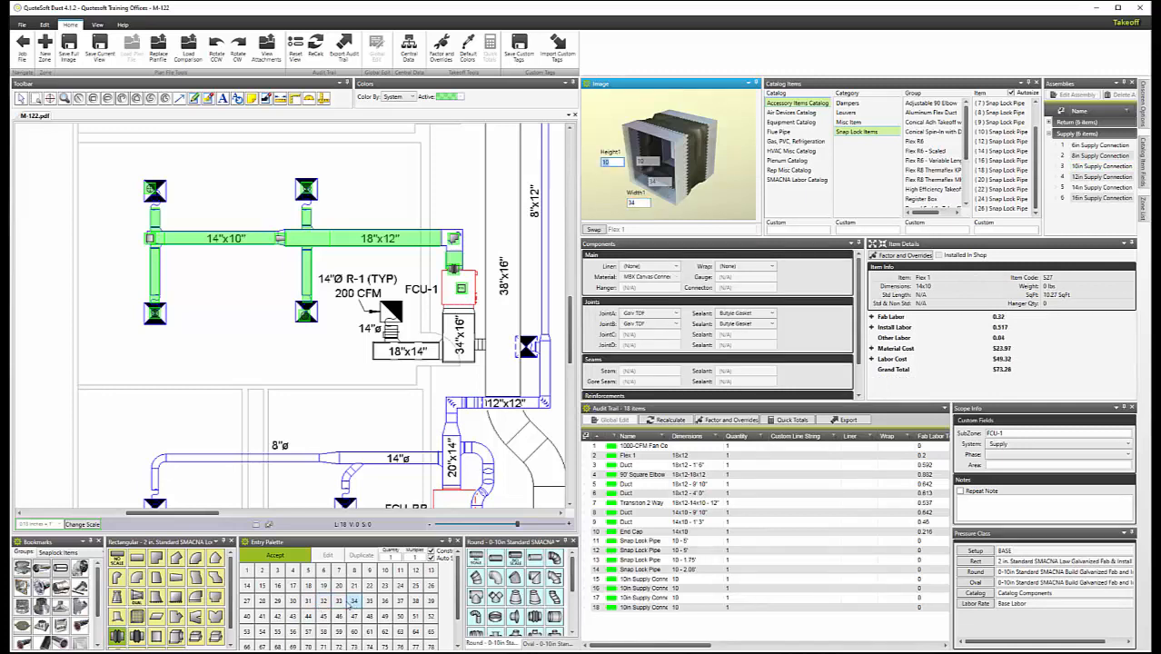
left_click(279, 586)
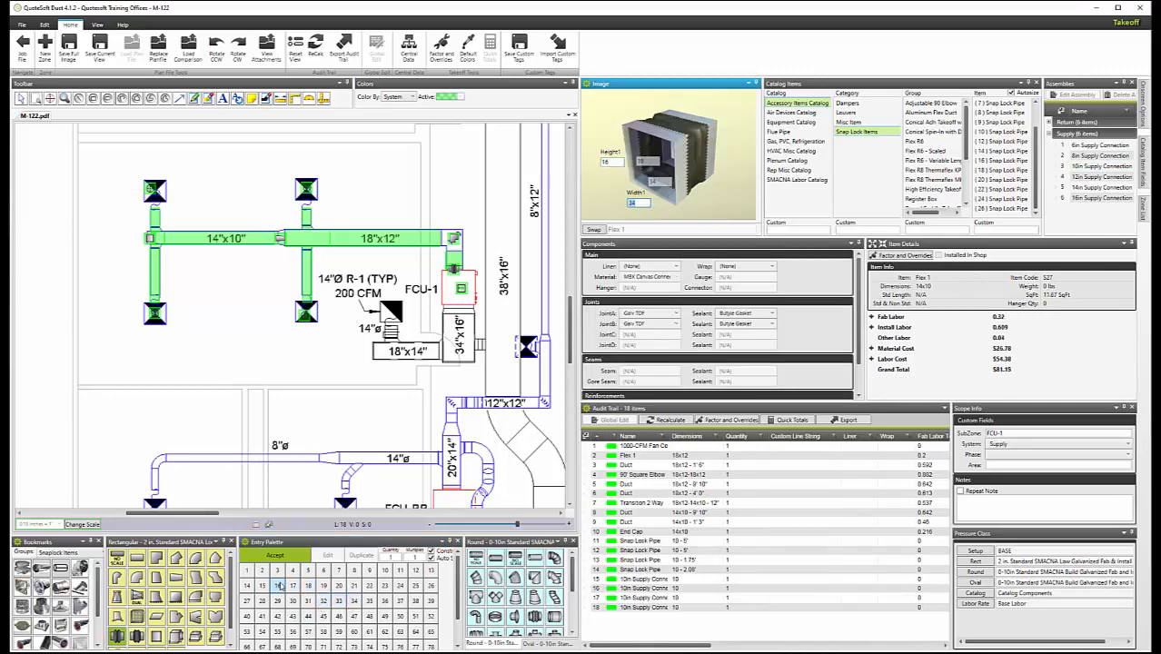
left_click(999, 445)
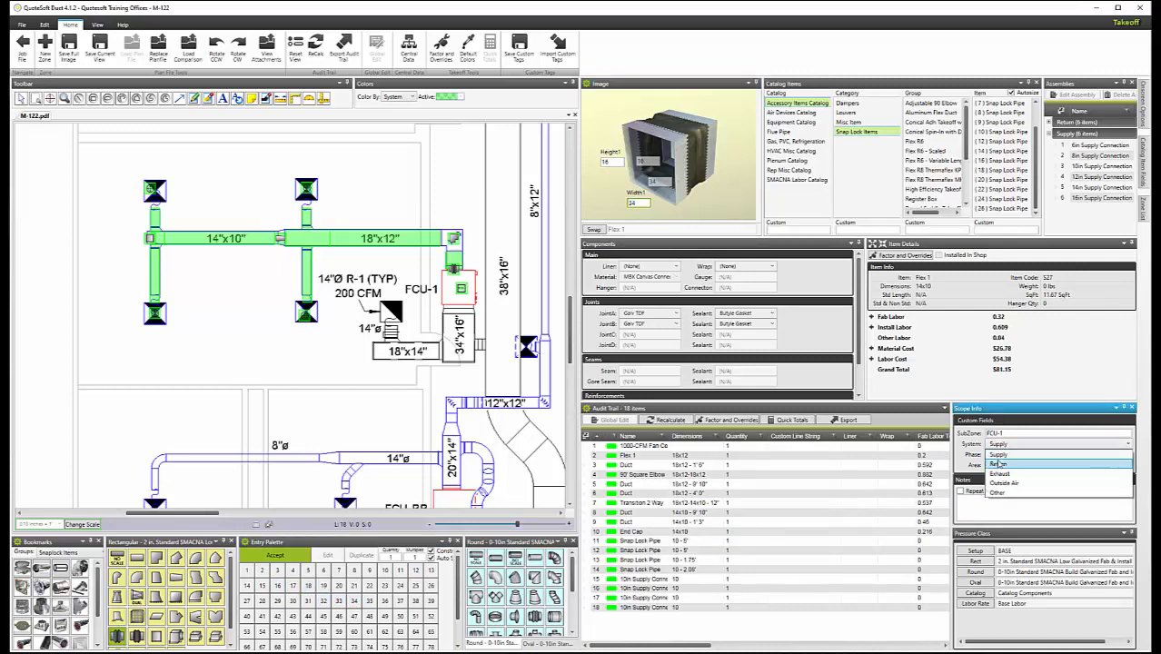
left_click(998, 464)
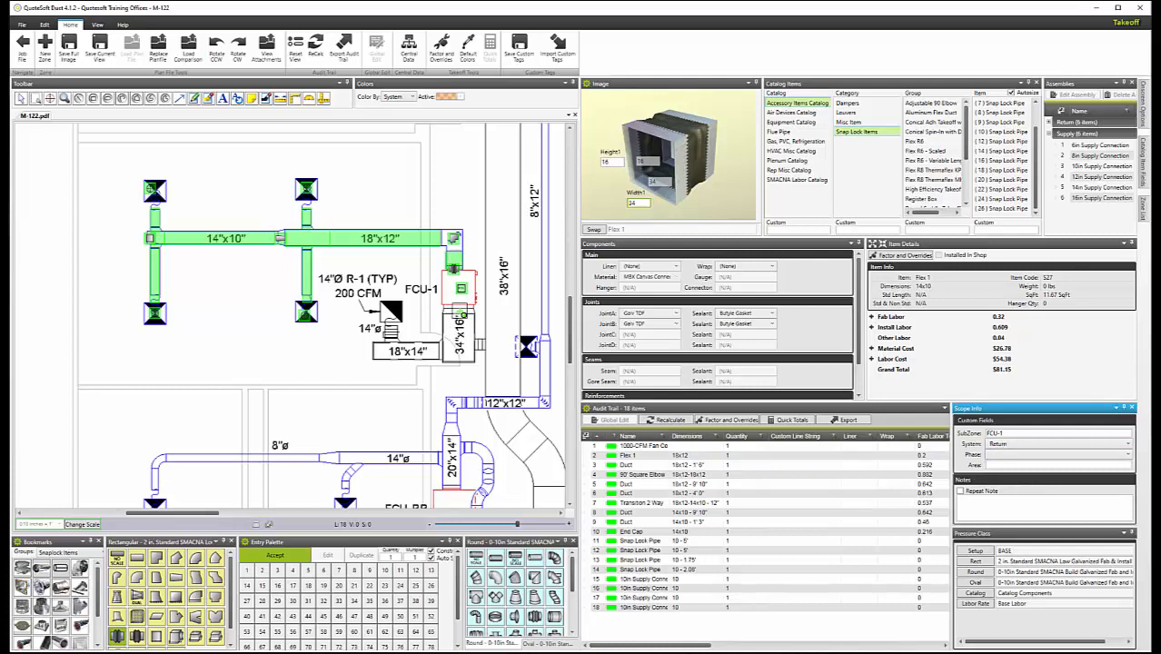
left_click(461, 310)
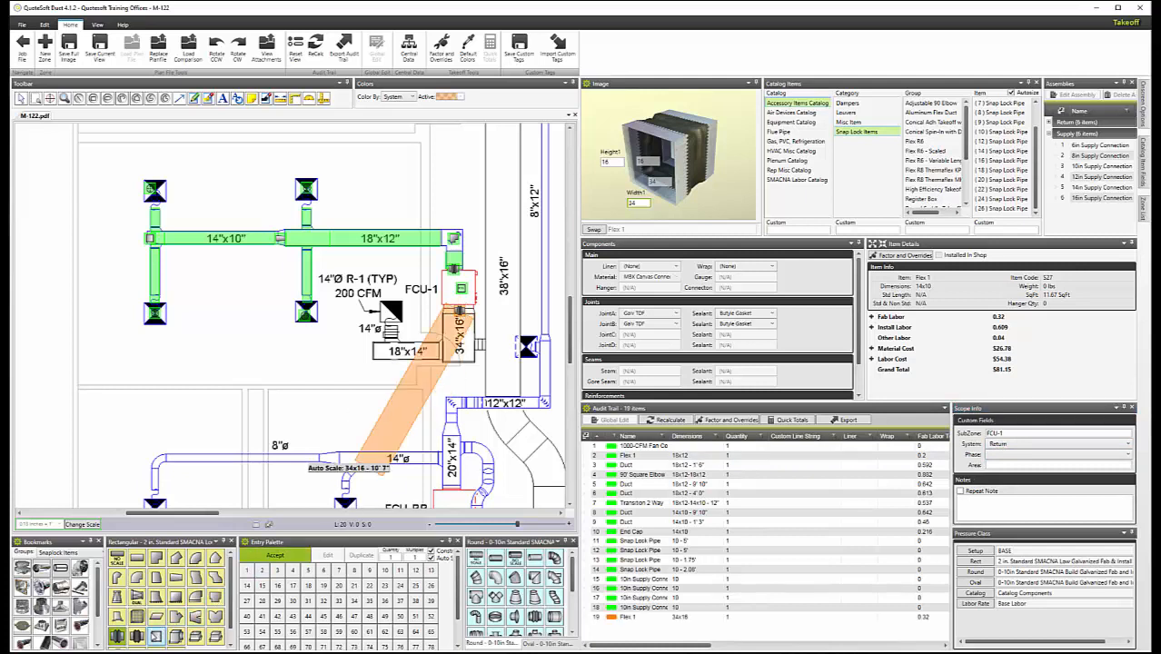
- Run the 34x16 return duct to an end cap, and add the 18x14 branch with an angle tap-in and end cap
left_click(155, 637)
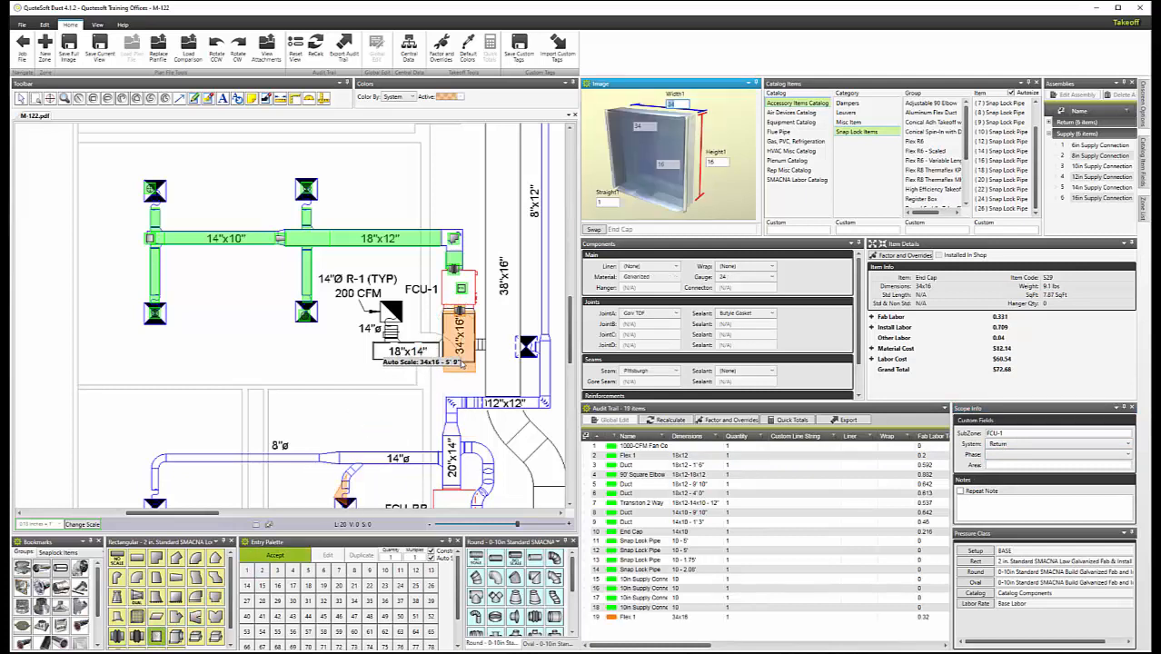
left_click(463, 361)
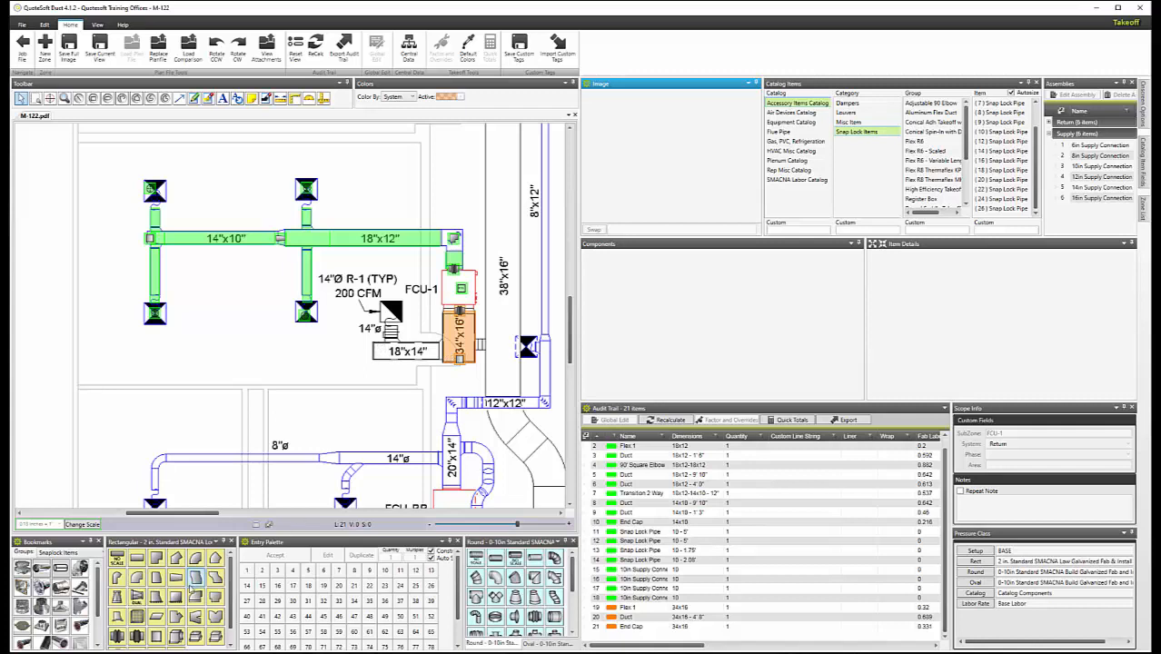
left_click(156, 597)
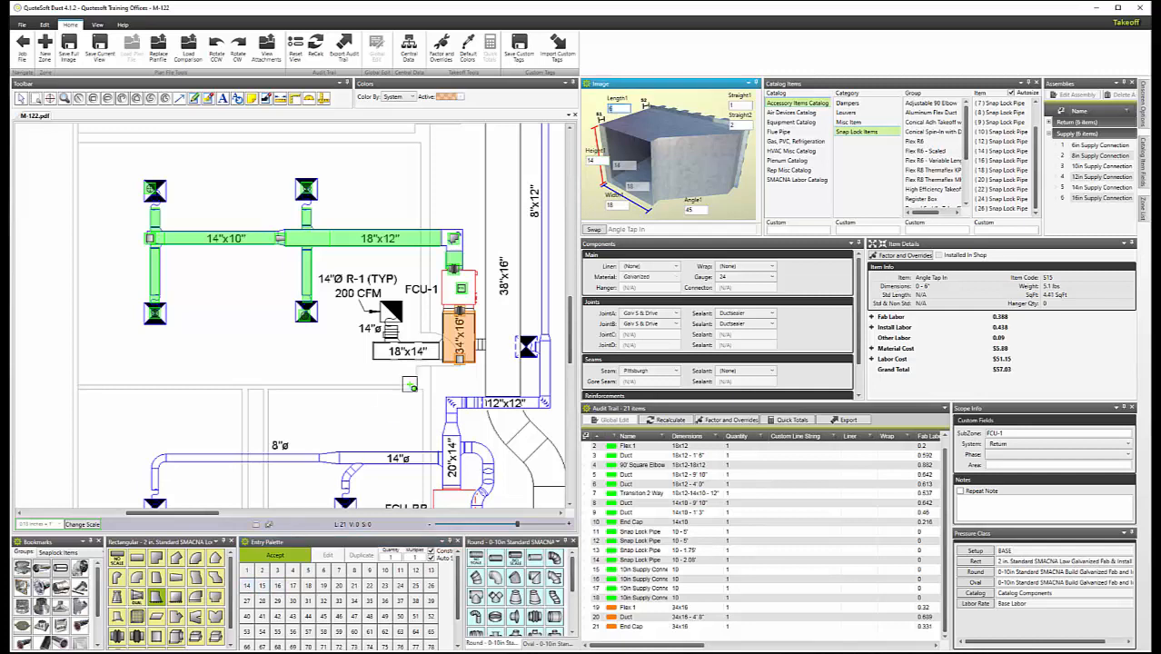
left_click(441, 349)
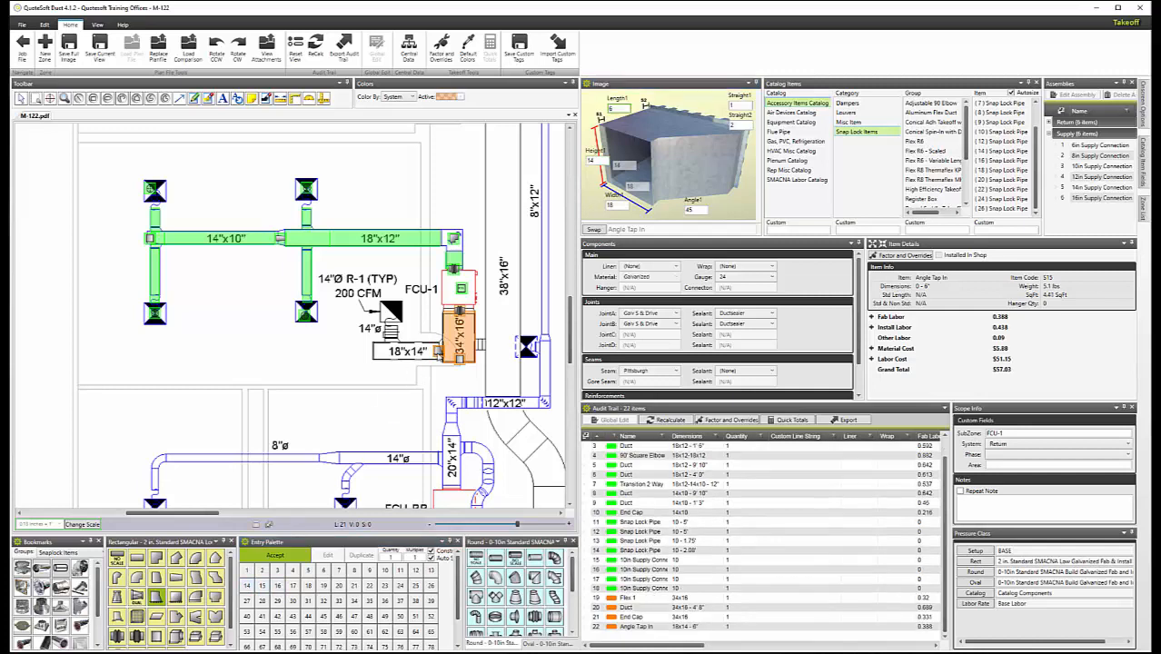
left_click(157, 636)
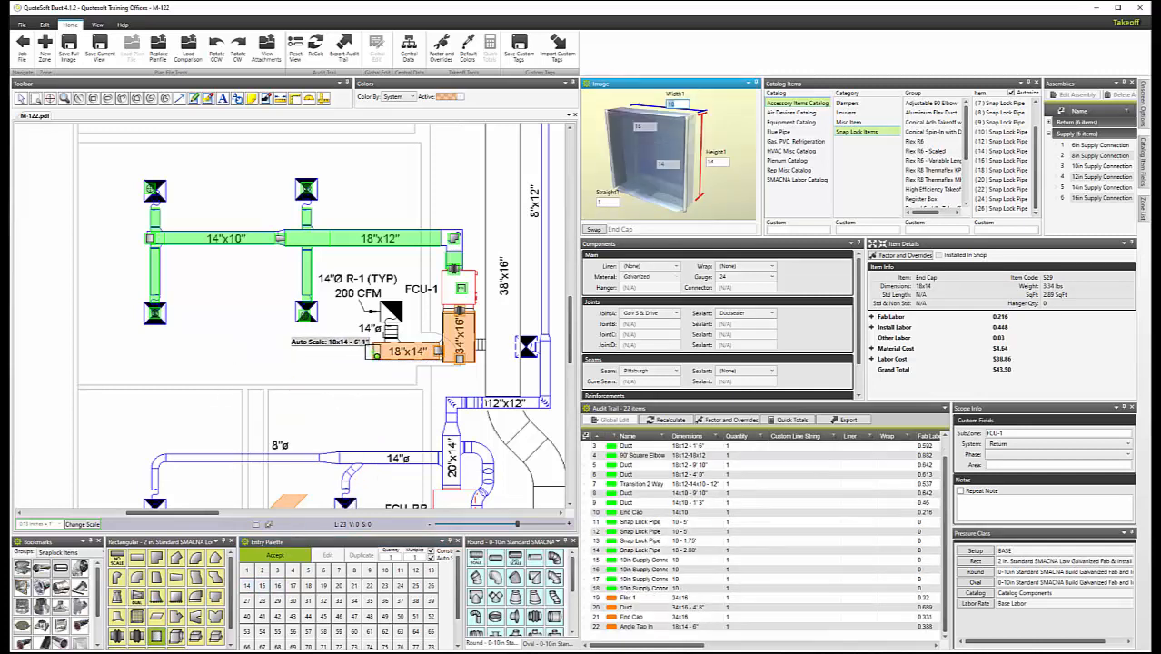
left_click(373, 351)
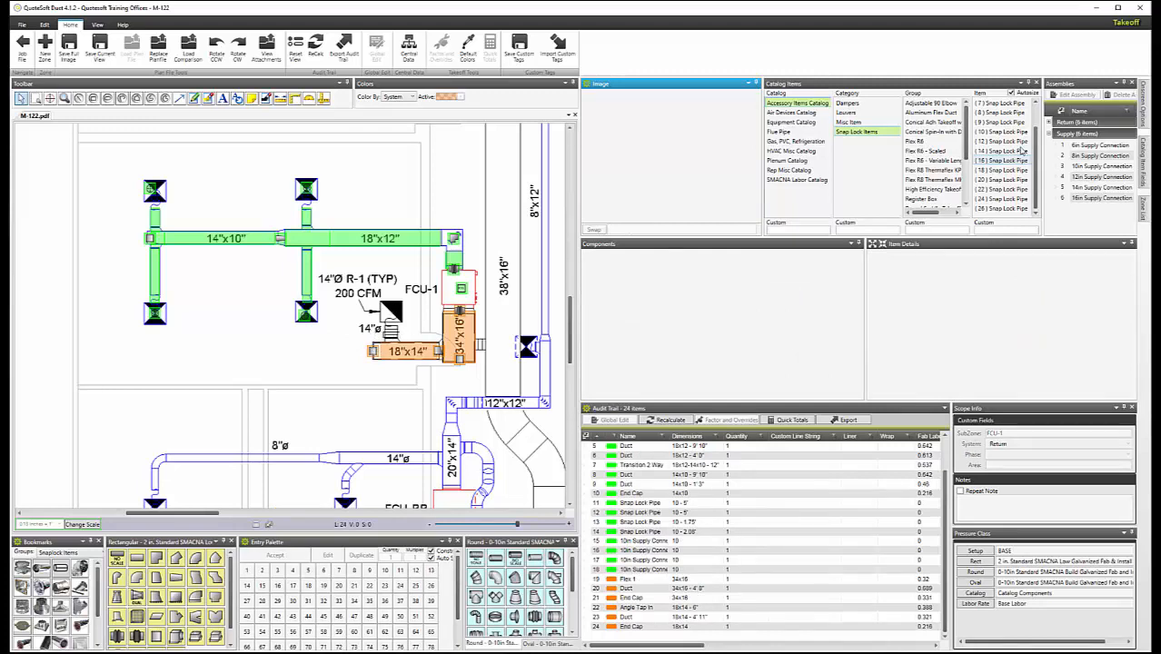
- Place the 14in Return Connection assembly on the R-1 return grille and end the item placement
left_click(1049, 122)
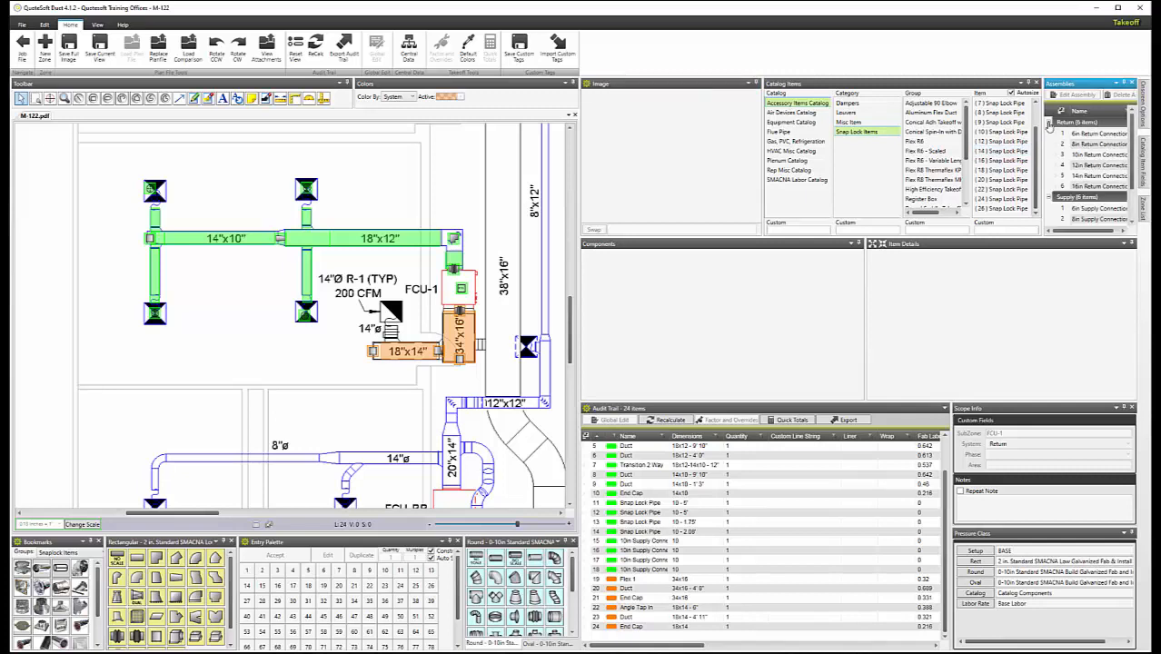
left_click(1080, 176)
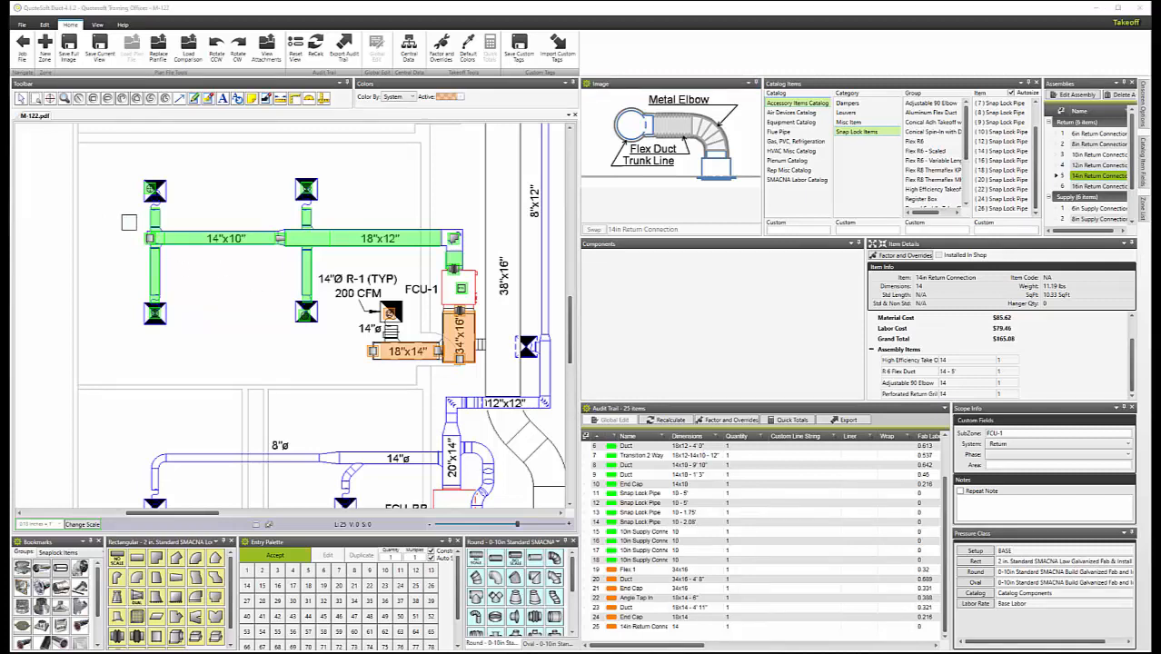
left_click(601, 282)
key("Escape")
- Copy the complete FCU-1 supply and return takeoff and paste it over the FCU-2 ductwork, aligned with the plan
scroll(332, 231, "down", 2)
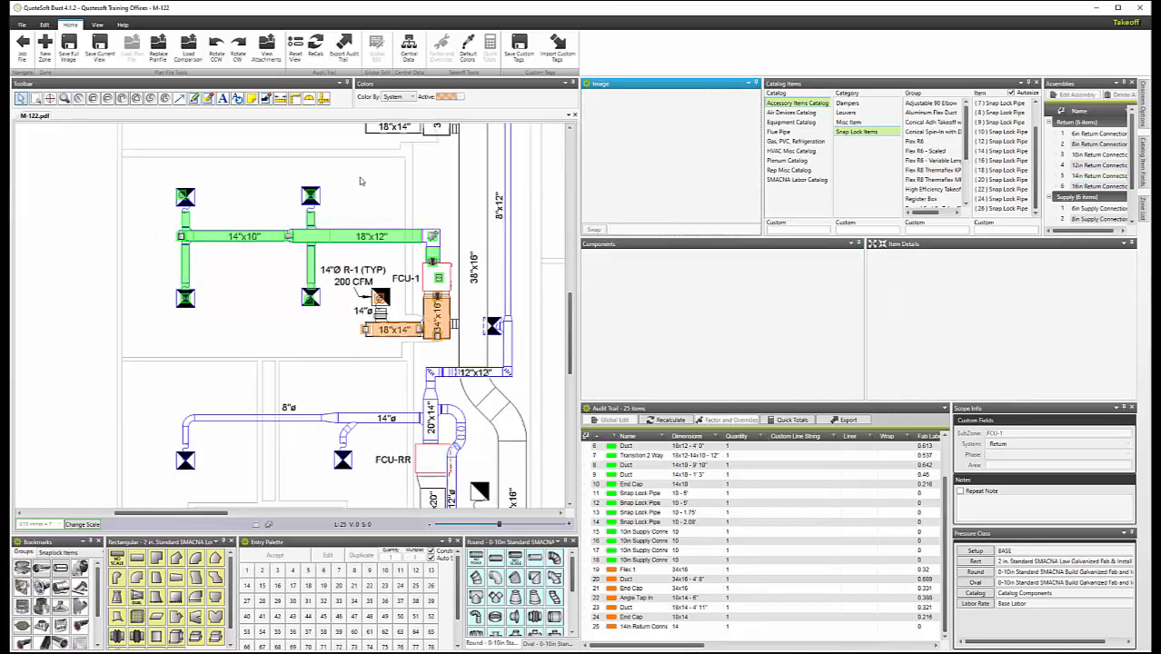
mouse_move(361, 179)
middle_mouse_down()
mouse_move(355, 329)
mouse_move(352, 313)
middle_mouse_up()
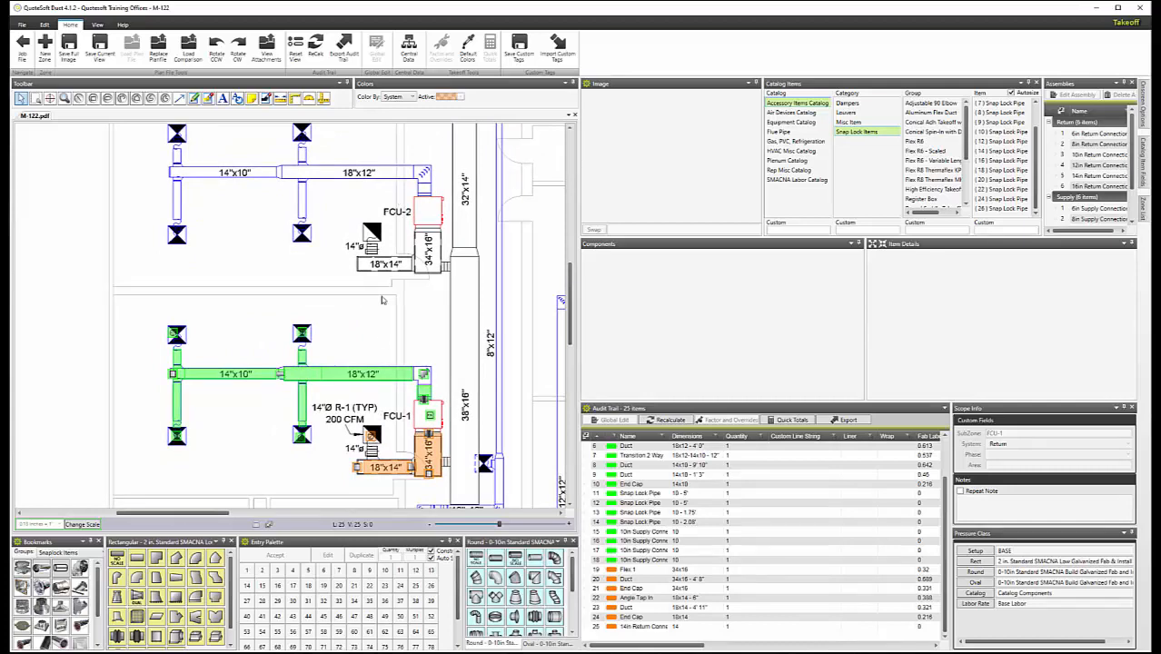
middle_click_drag(421, 304, 410, 316)
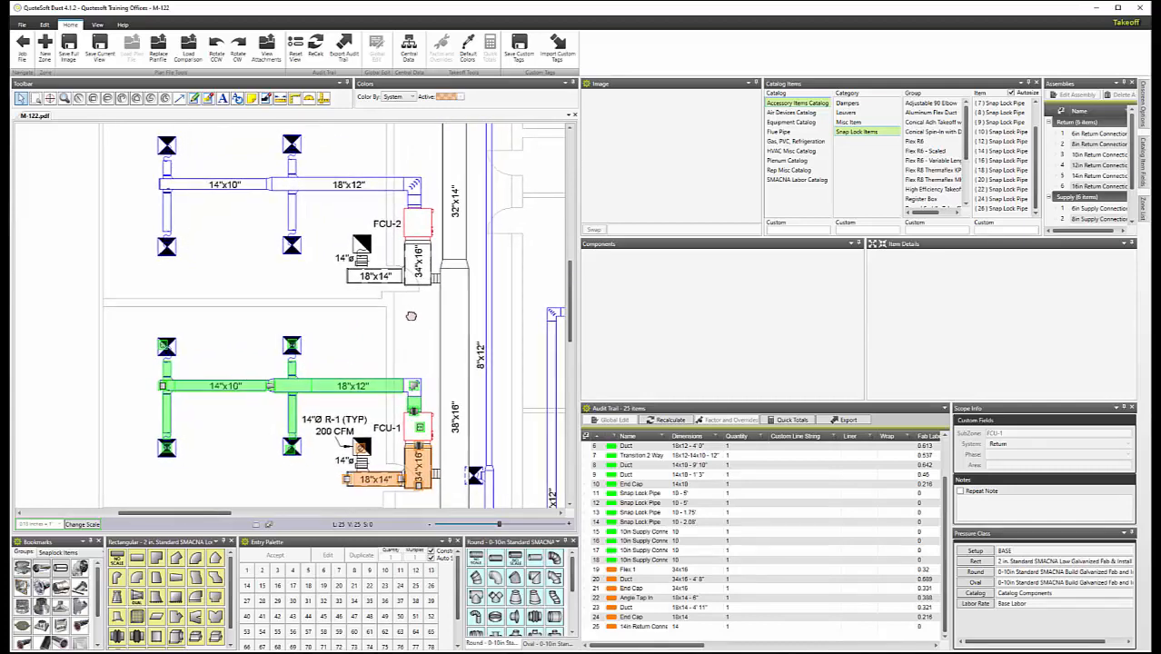
left_click_drag(139, 323, 457, 504)
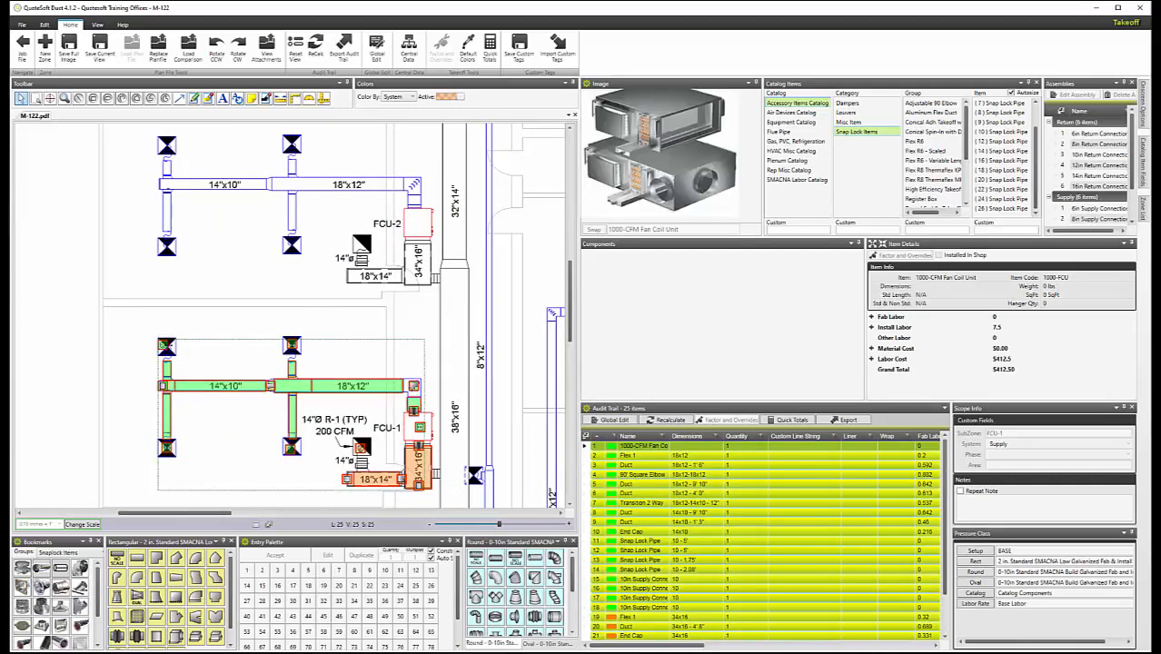
right_click(215, 359)
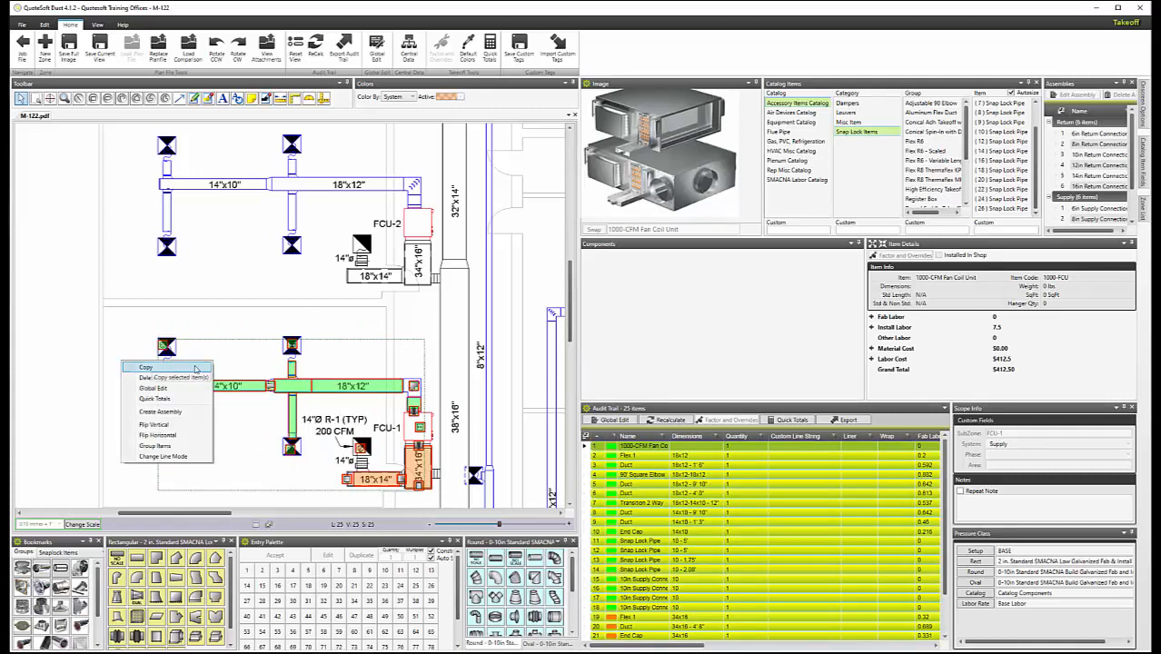
left_click(196, 368)
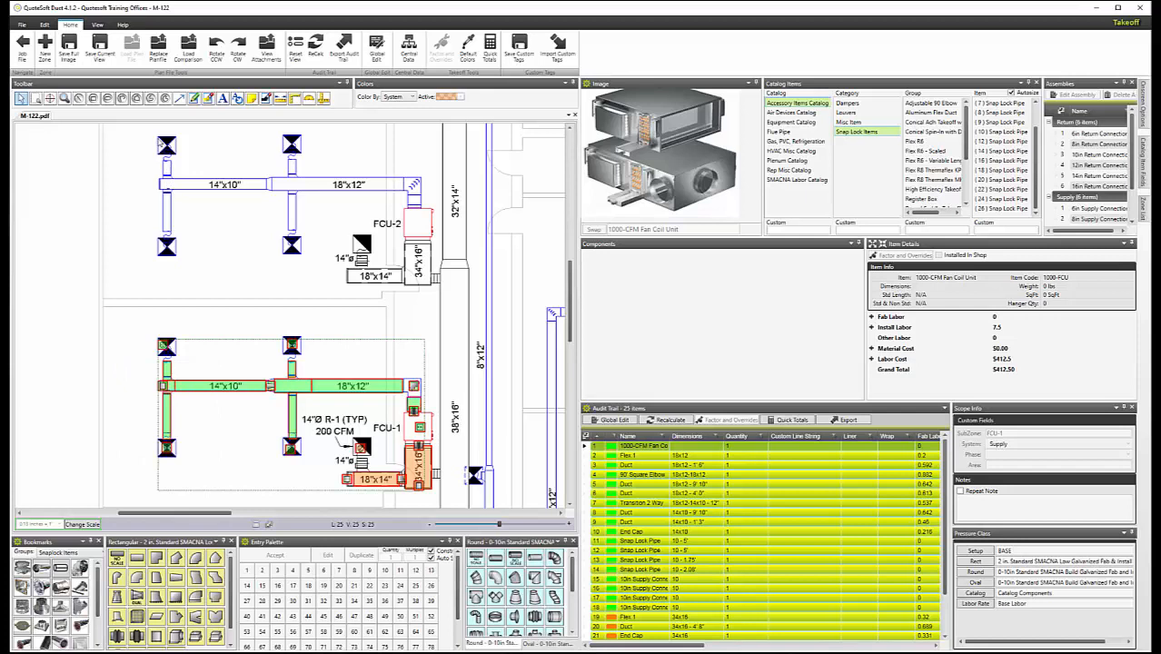
right_click(156, 141)
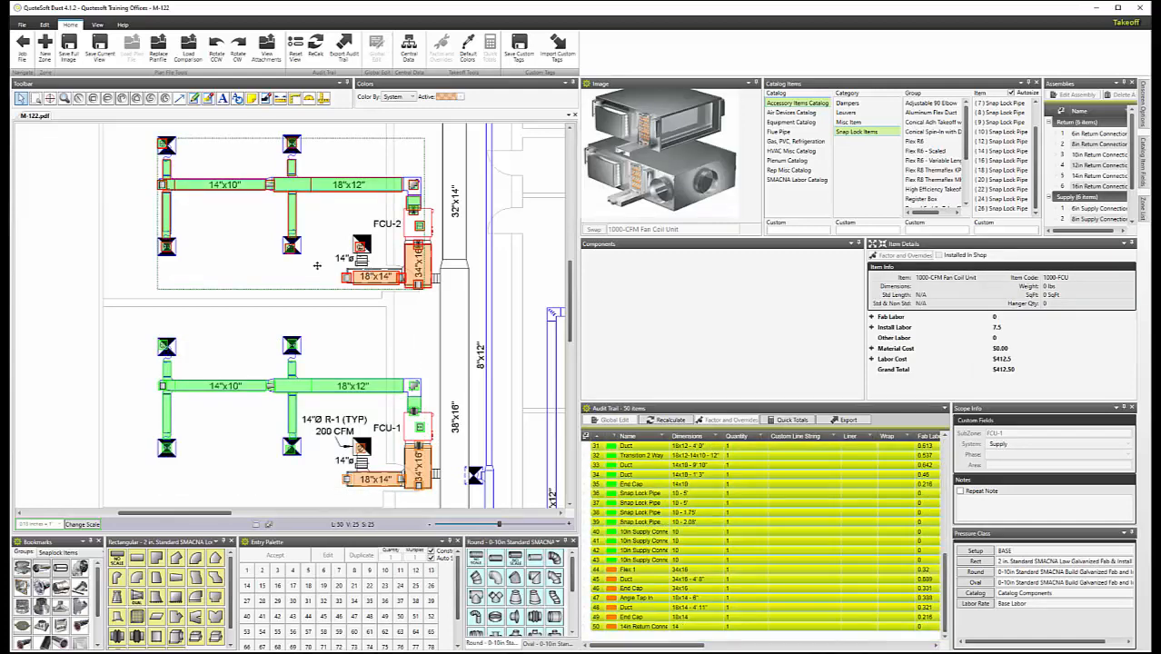
mouse_move(322, 233)
left_mouse_down()
mouse_move(300, 241)
mouse_move(309, 218)
mouse_move(326, 232)
left_mouse_up()
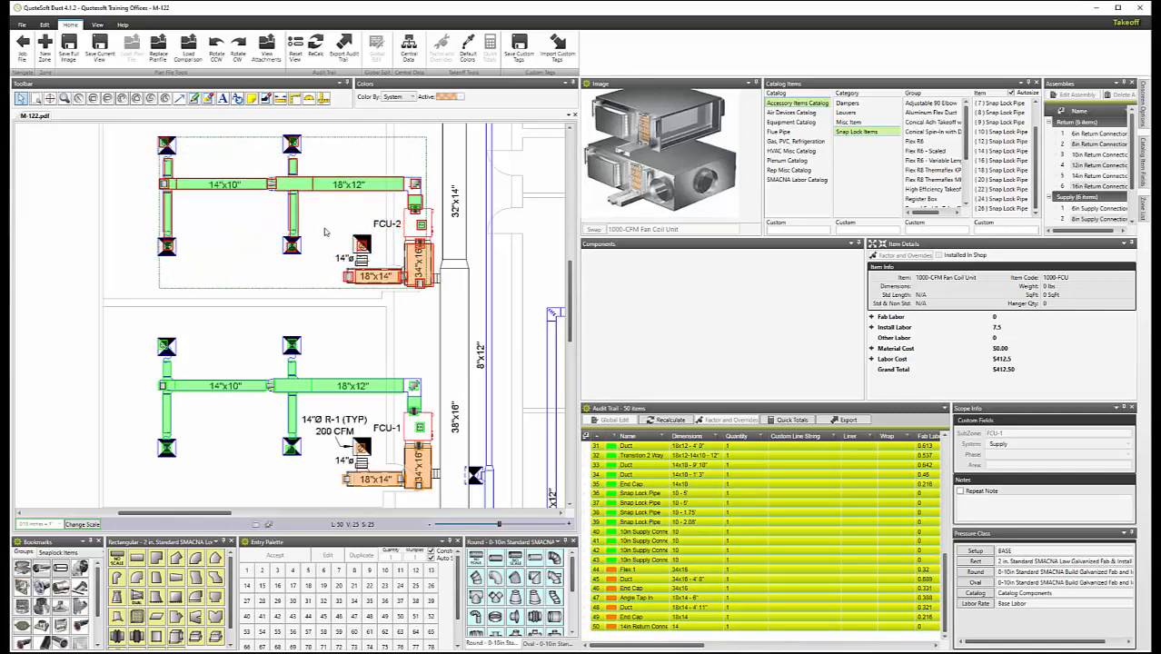
- Set the SubZone of the copied items to FCU-2 with Global Edit and check the SubZone column in the audit trail
right_click(215, 204)
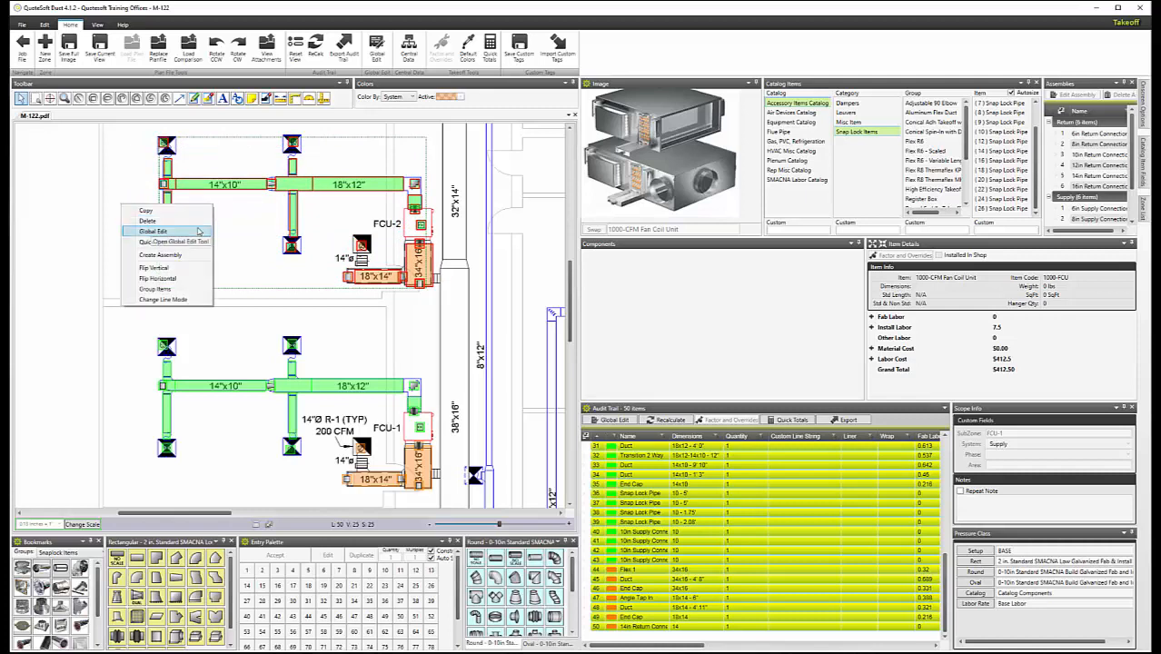
left_click(199, 231)
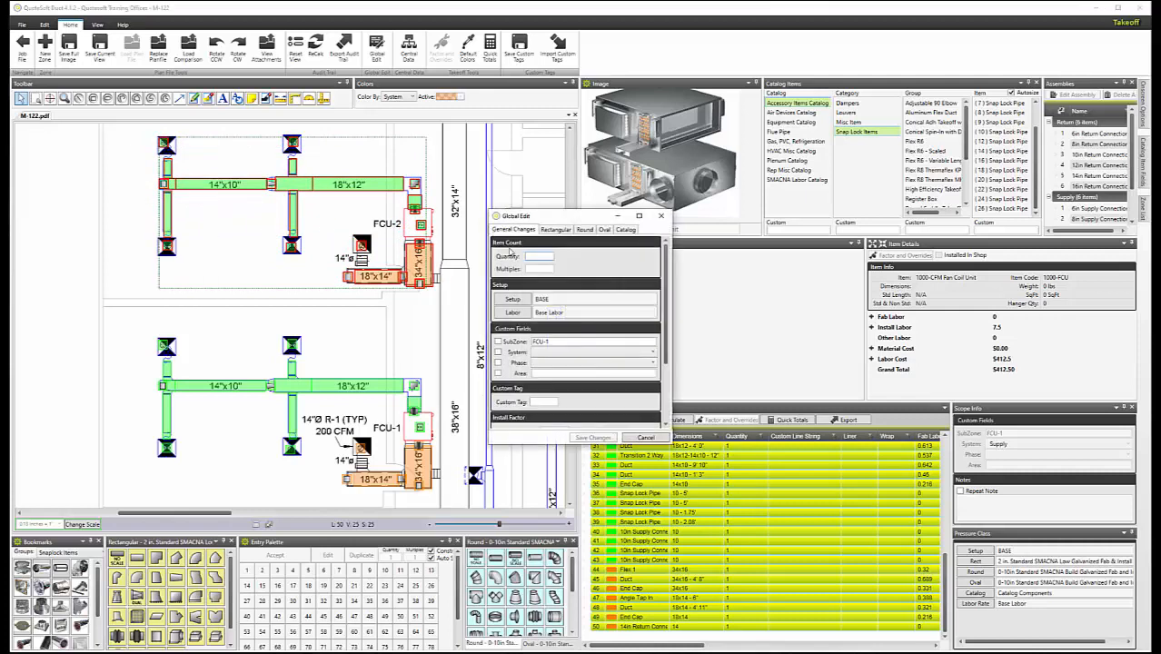
left_click(549, 340)
key("BackSpace")
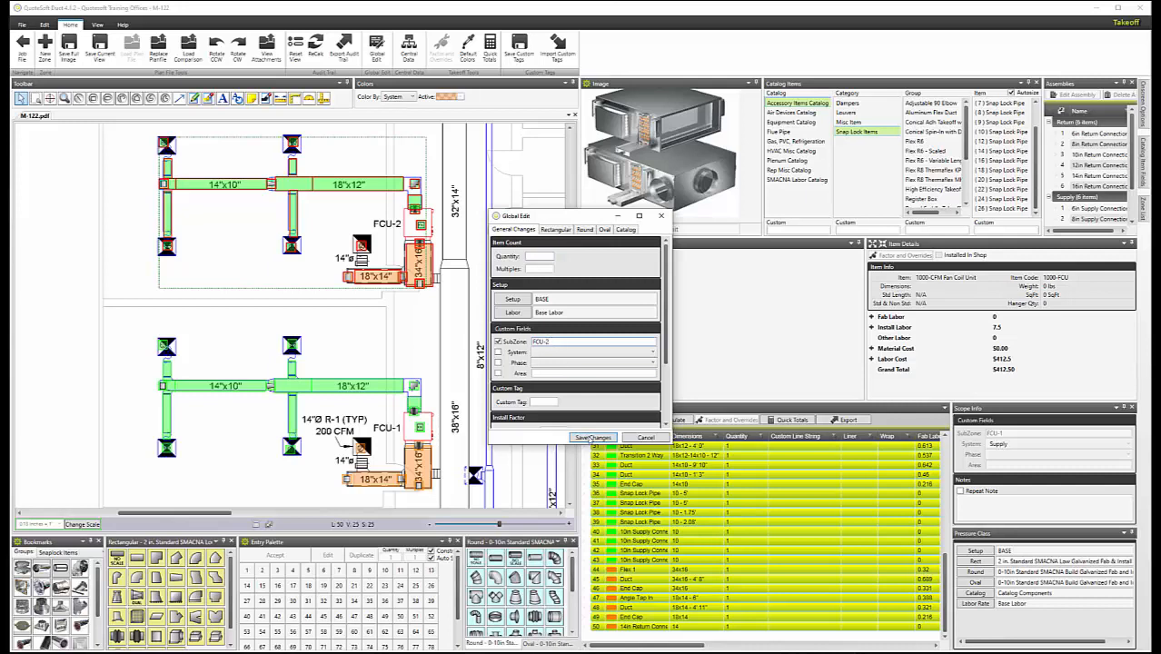
left_click(593, 437)
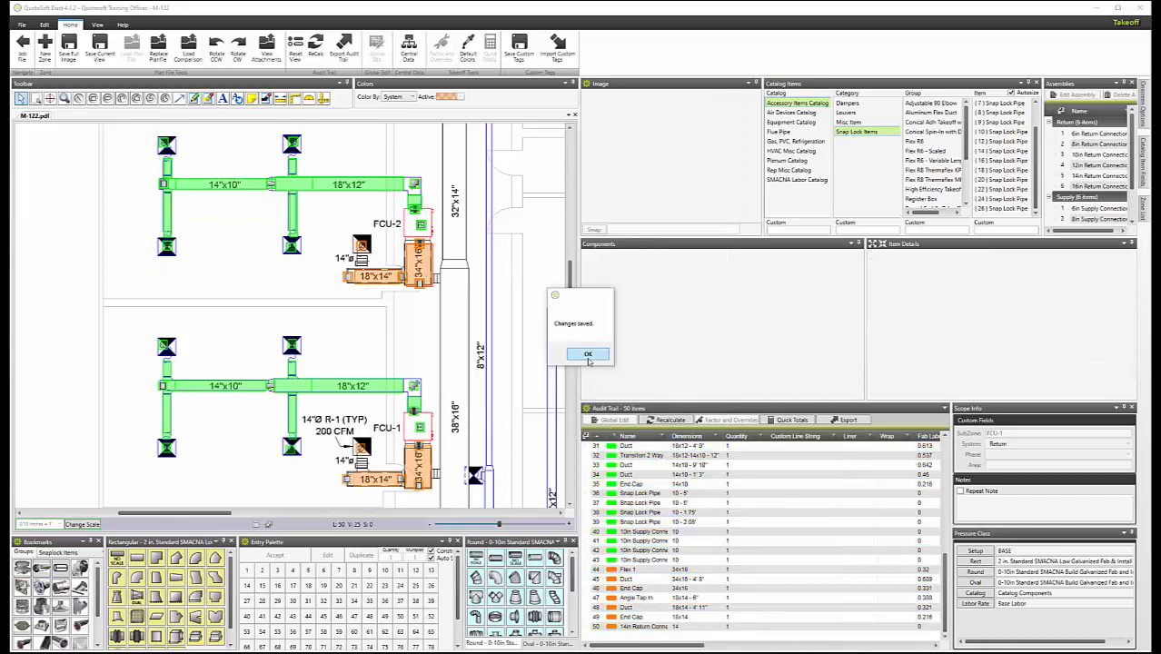
left_click(588, 355)
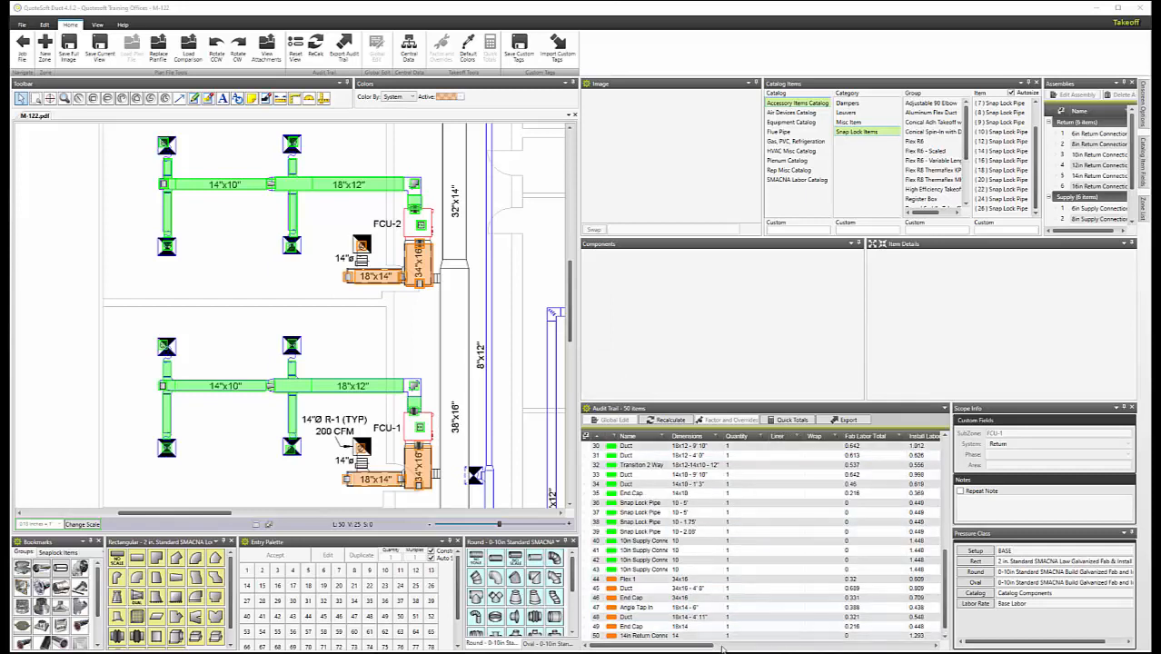
left_click_drag(704, 645, 828, 647)
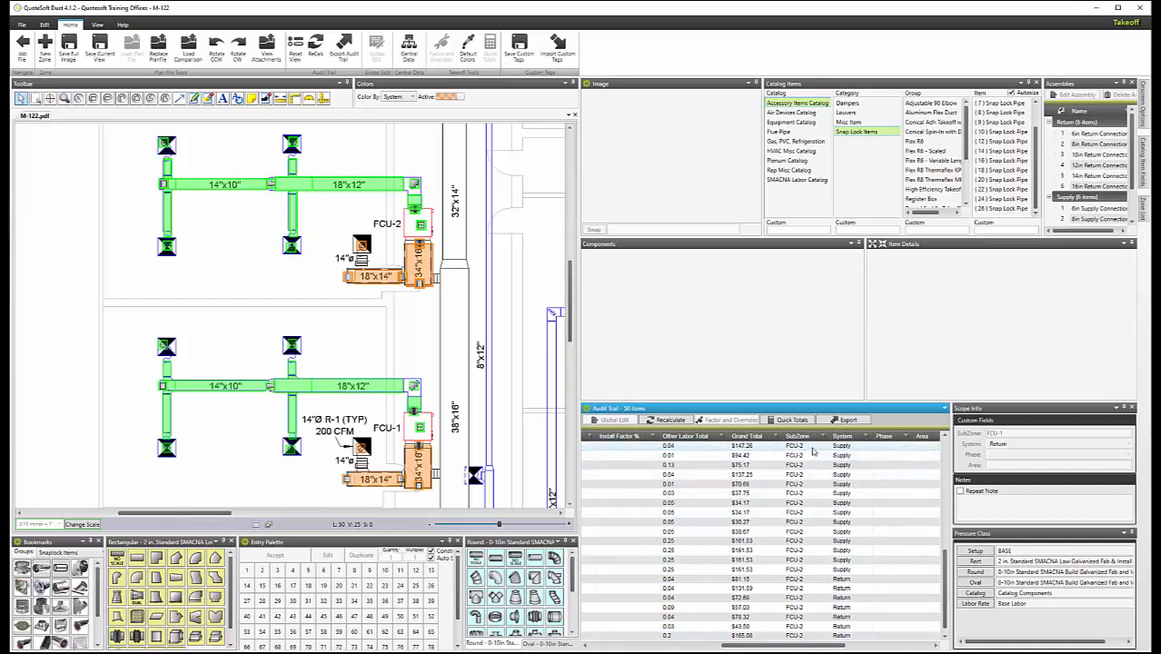
scroll(813, 451, "up", 4)
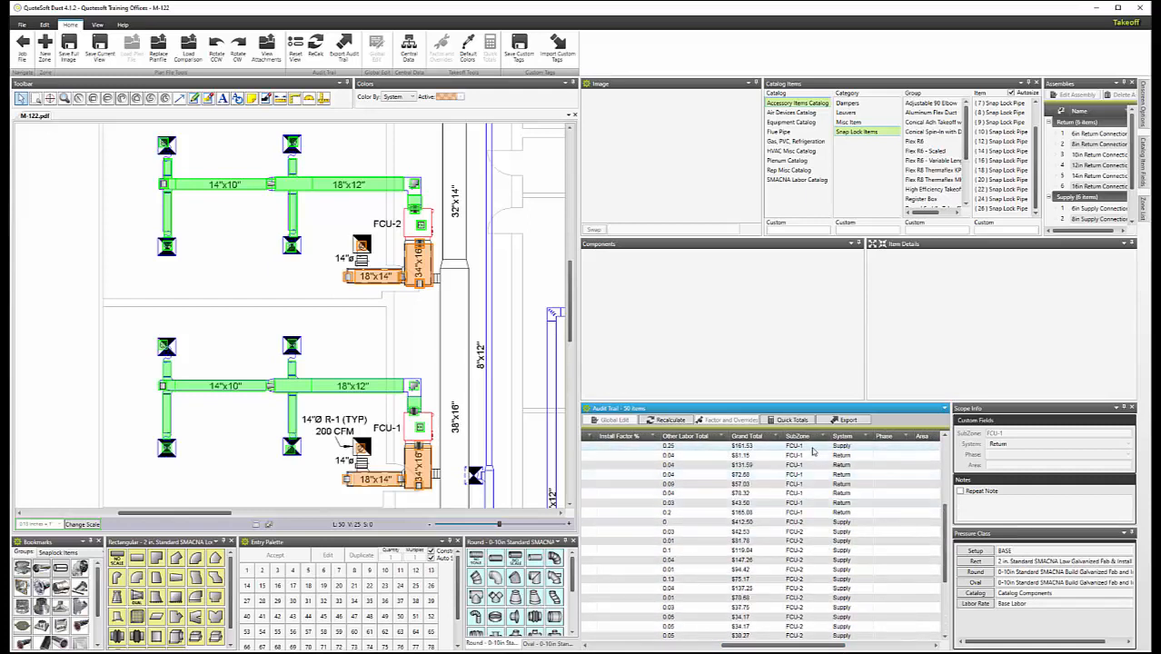
left_click(803, 523)
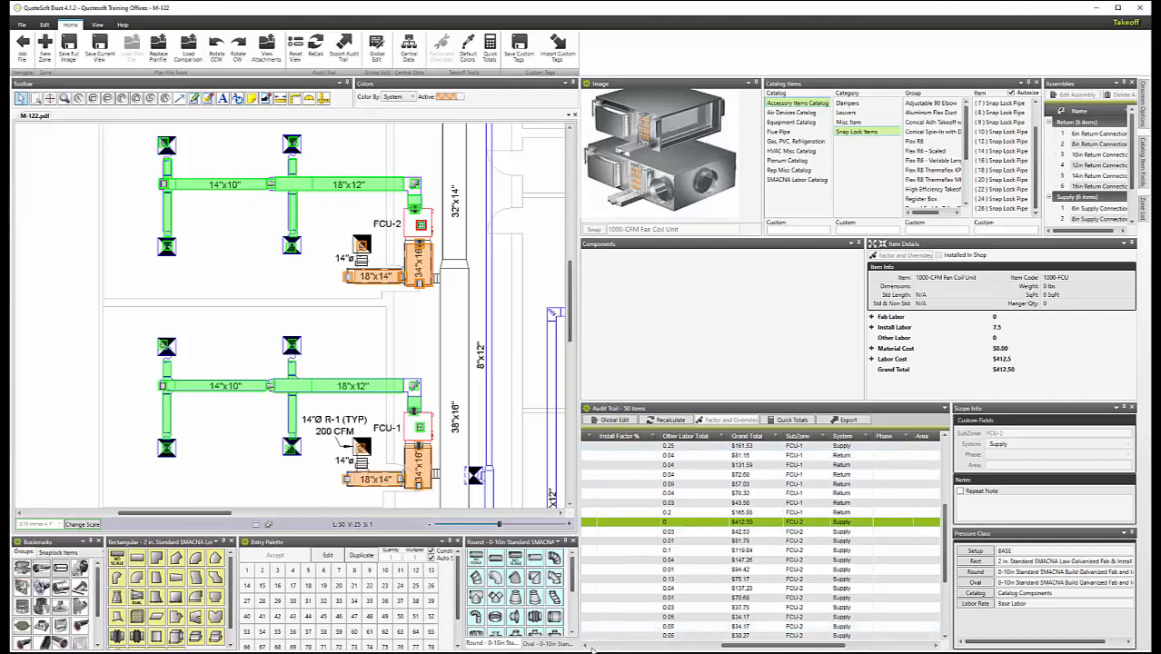
left_click_drag(772, 646, 590, 647)
- Copy the FCU-2 takeoff and paste it onto the FCU-3 ductwork using Paste and Global Edit
scroll(370, 276, "down", 3)
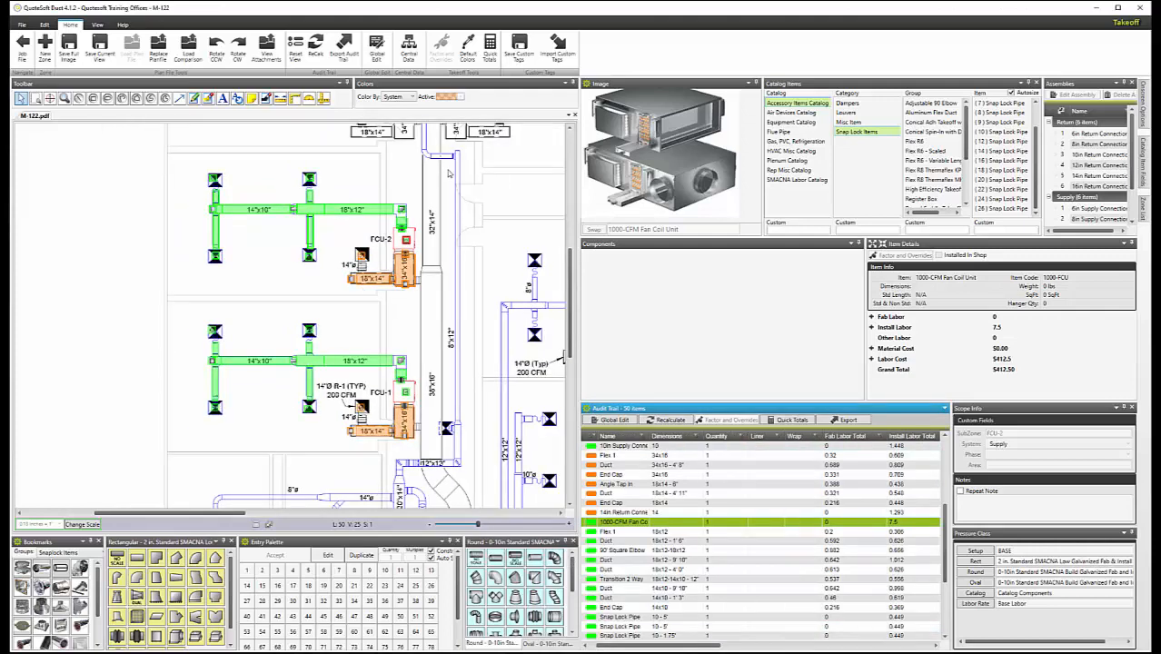
middle_click_drag(456, 190, 472, 310)
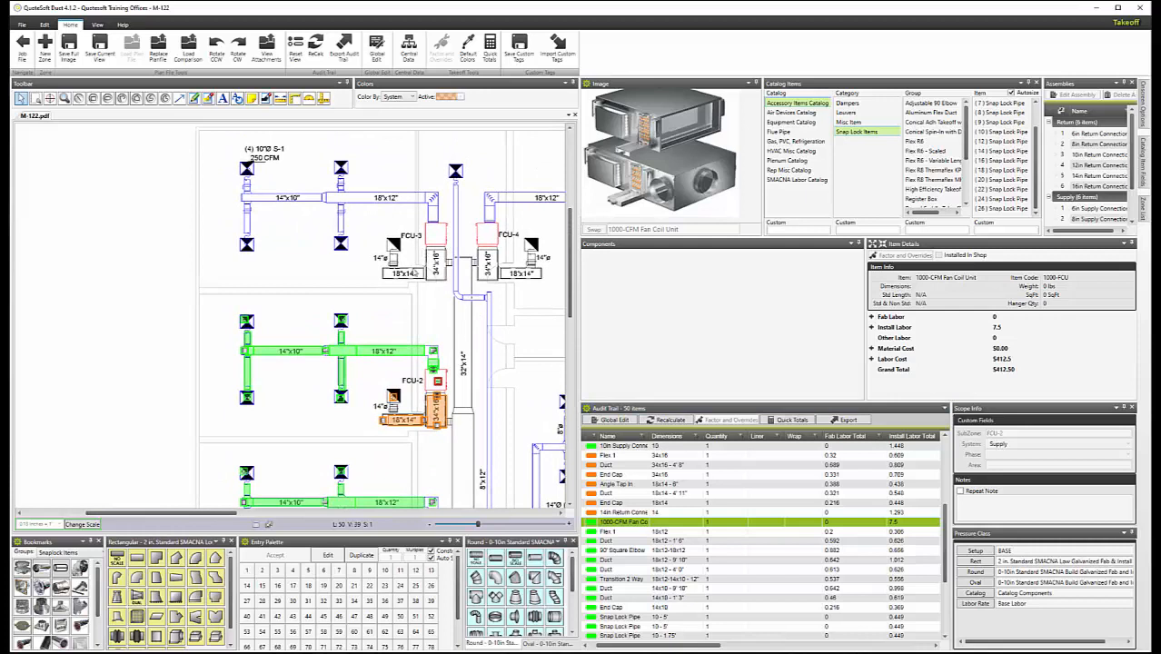
left_click_drag(221, 304, 485, 445)
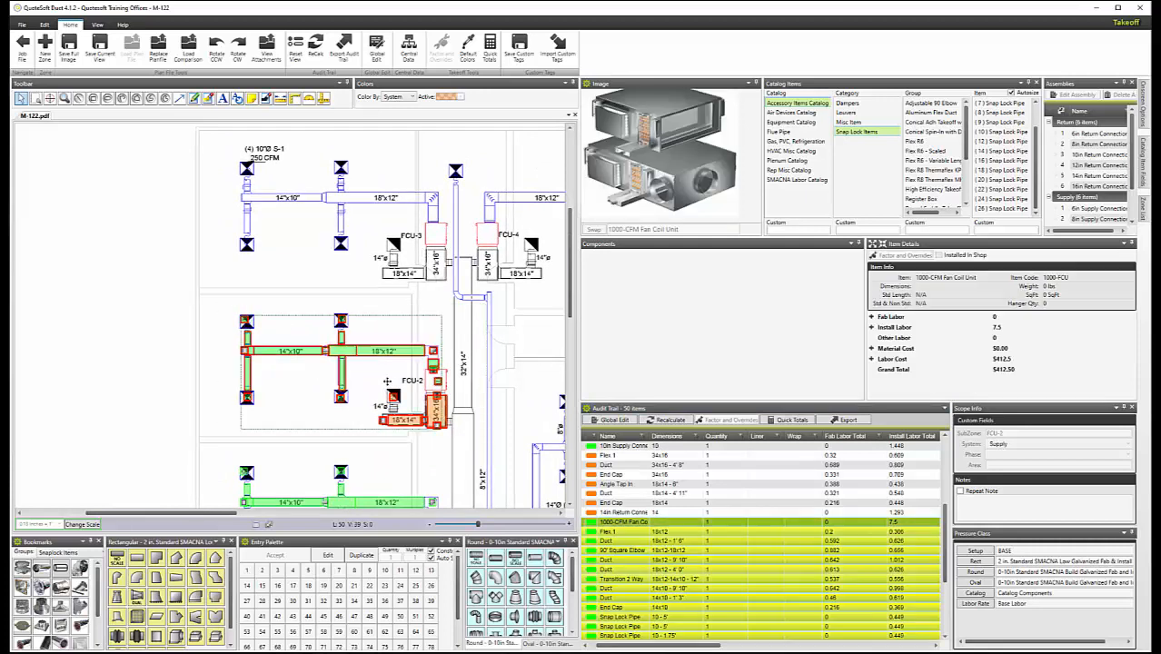
right_click(279, 369)
left_click(255, 194)
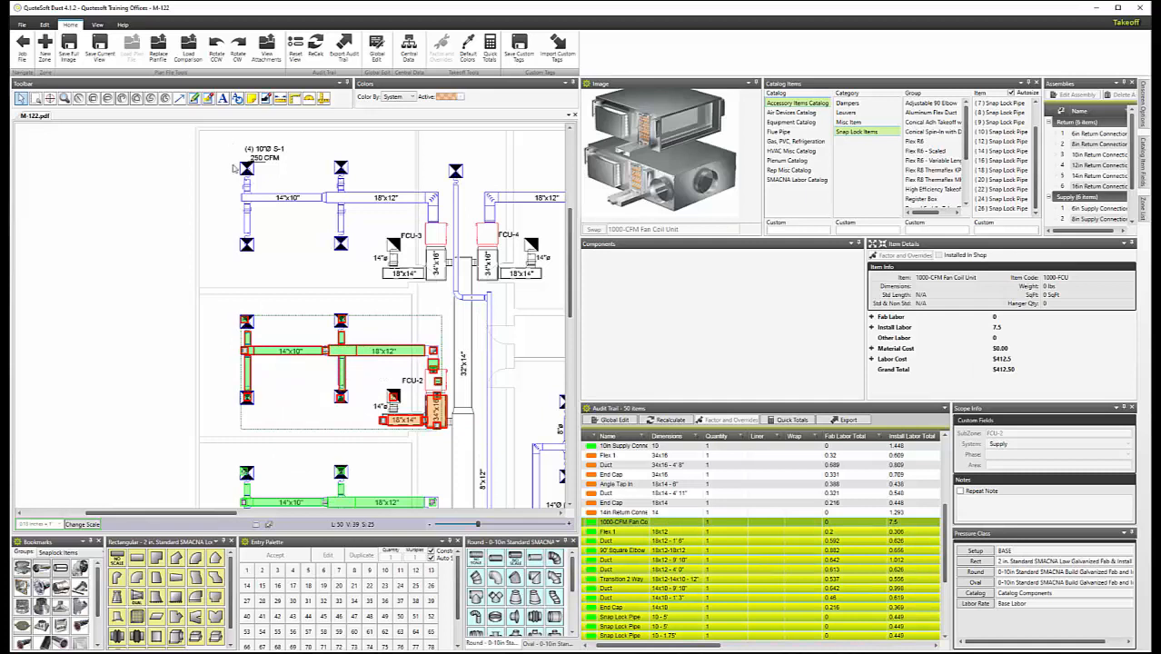
right_click(238, 167)
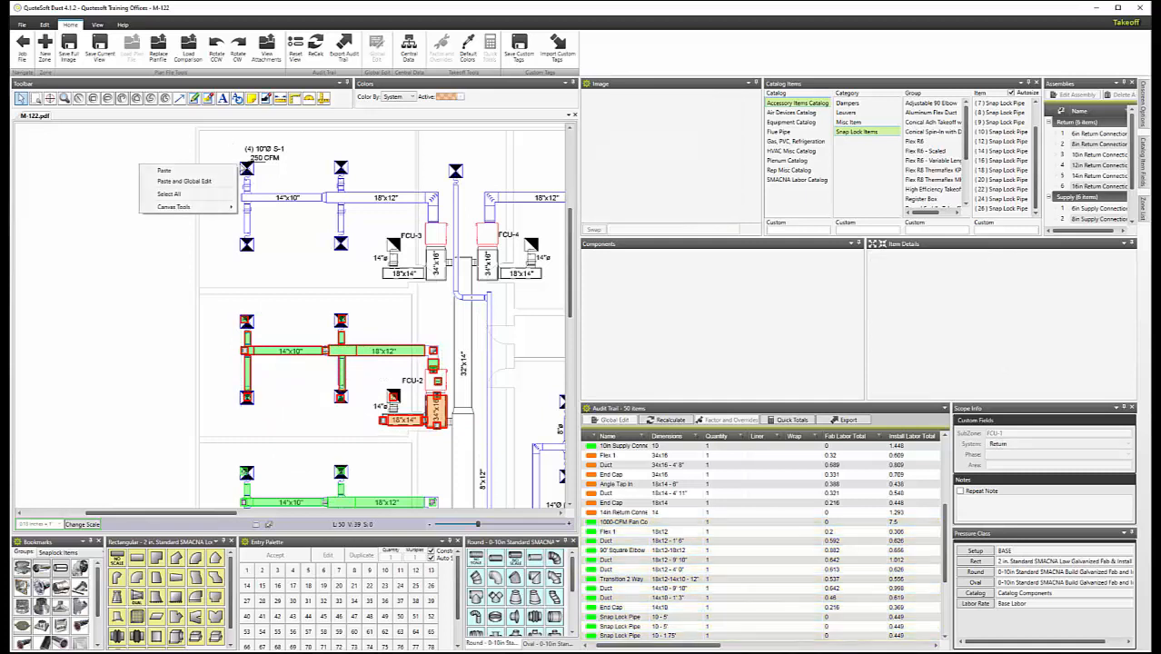
left_click(213, 183)
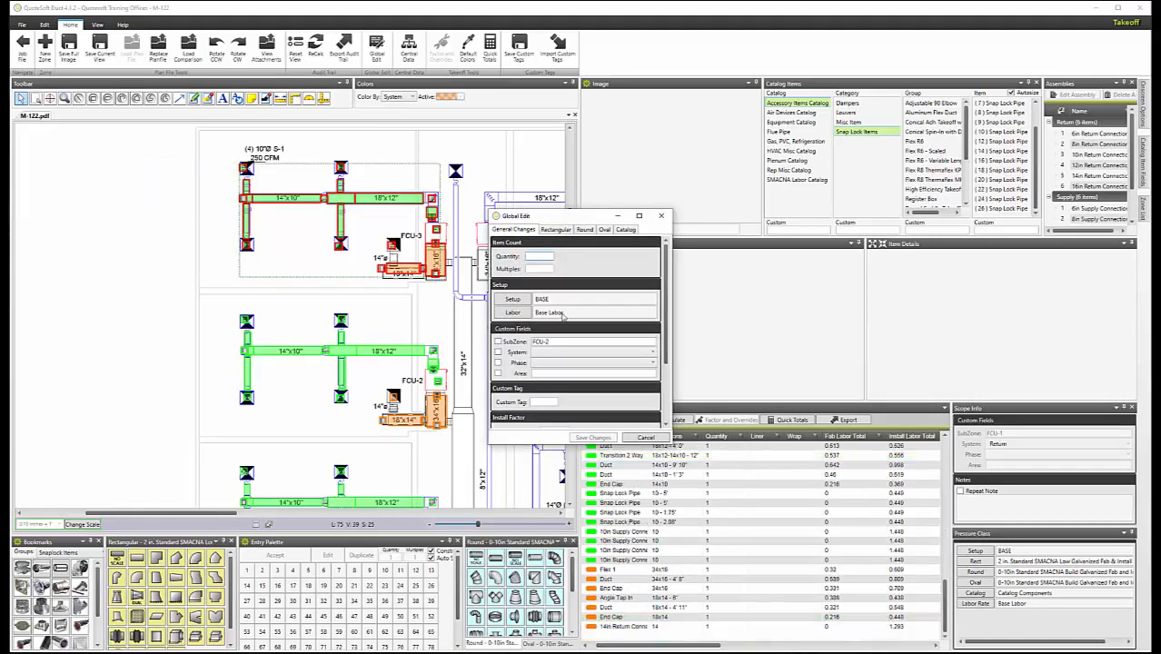
- Set the SubZone of the pasted items to FCU-3 and save the global changes
left_click(559, 343)
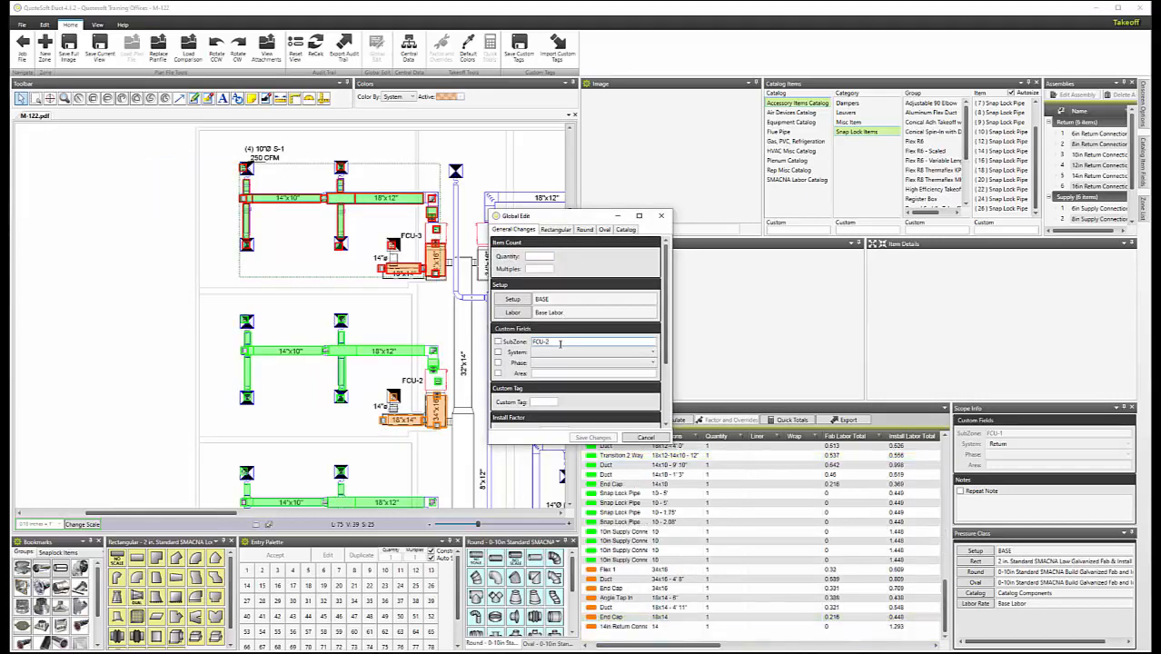
key("BackSpace")
left_click(581, 437)
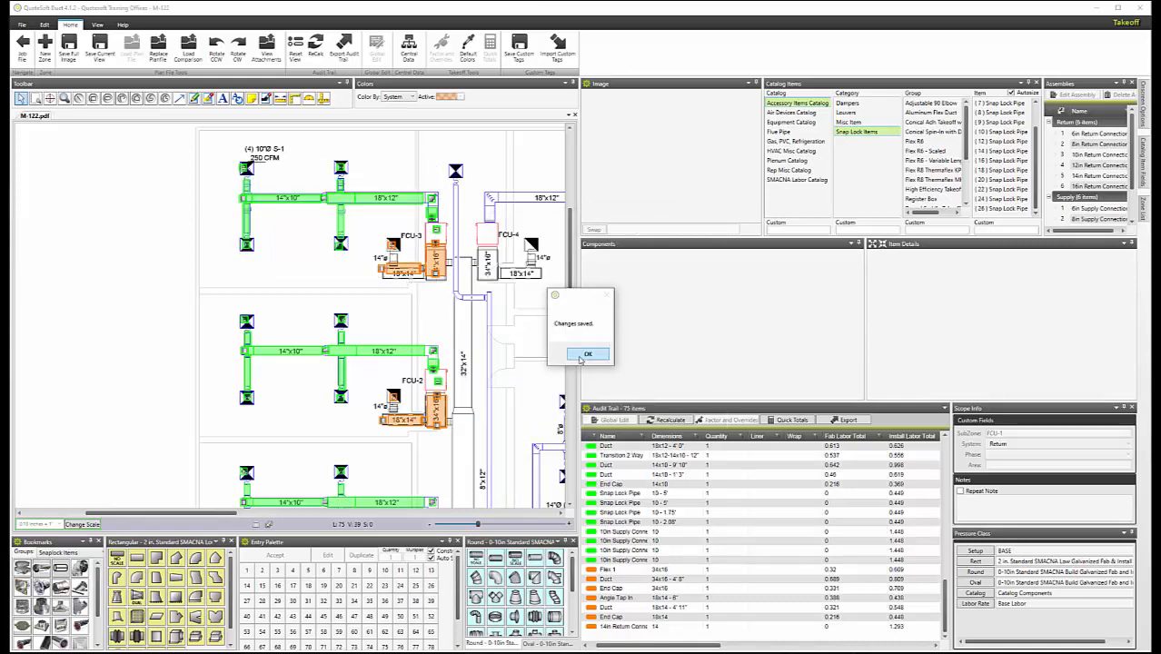
left_click(582, 354)
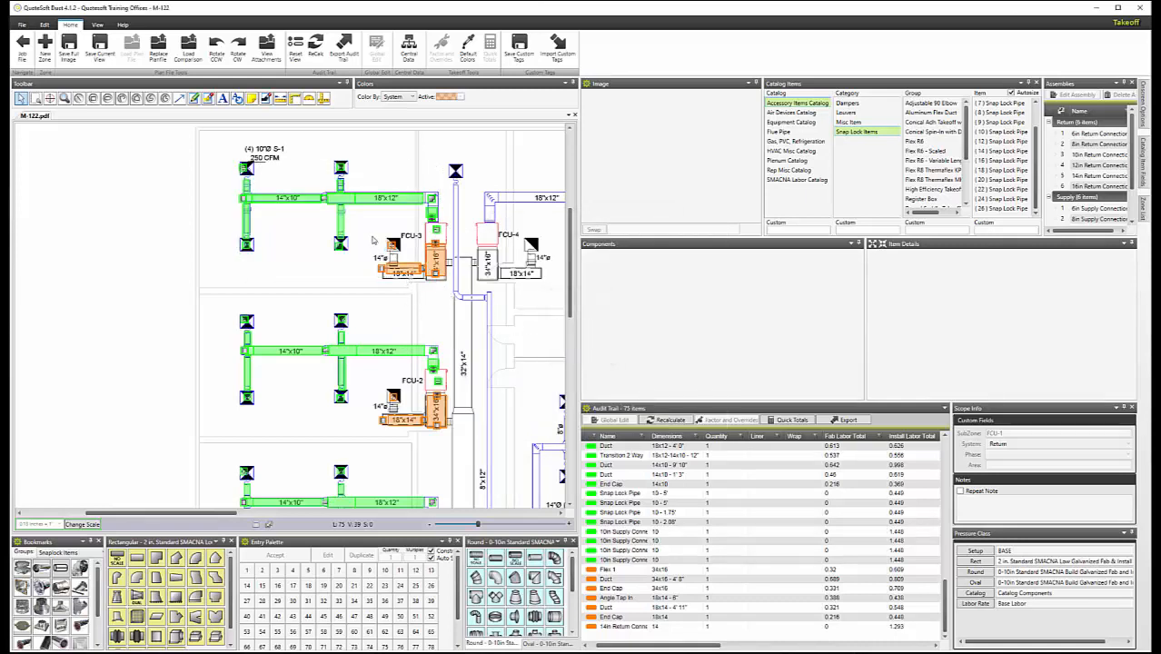
- Move the pasted FCU-3 return ductwork into line with the 34x16 and 18x14 return ducts on the plan
left_click_drag(372, 236, 452, 292)
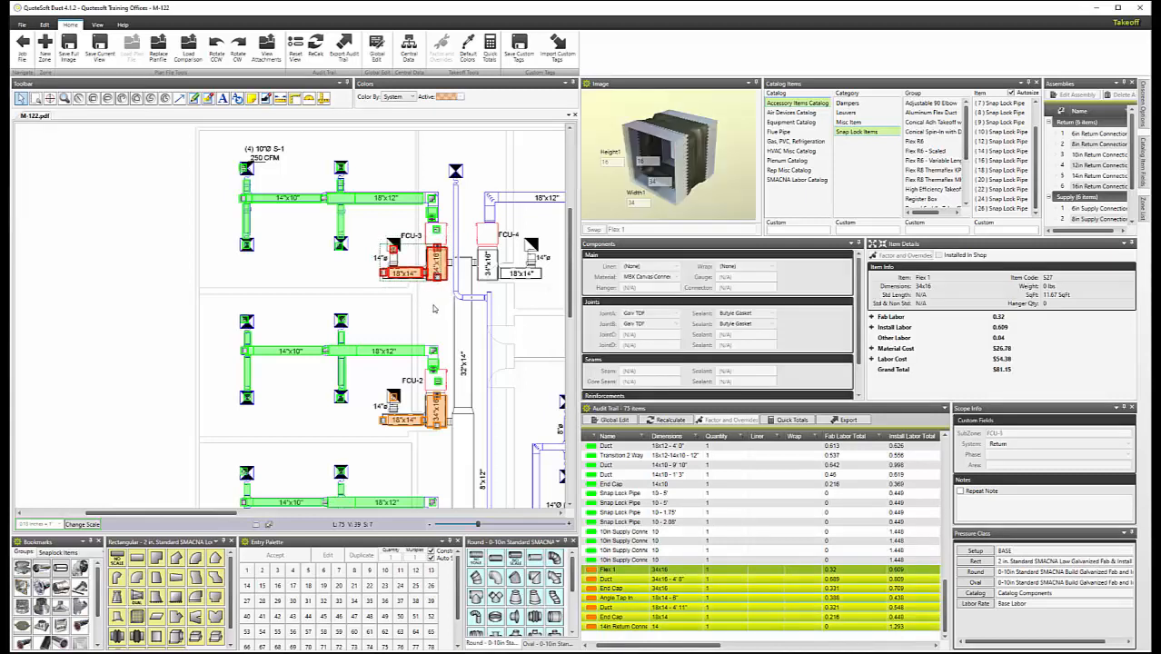
left_click(453, 327)
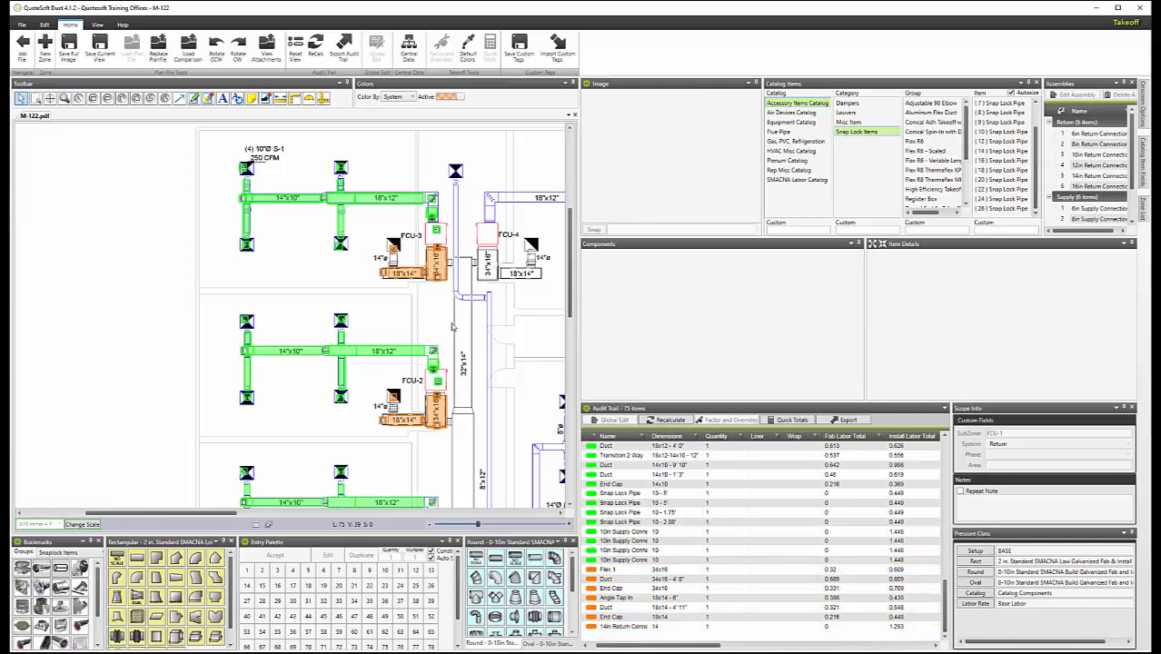
scroll(453, 327, "down", 1)
middle_click_drag(474, 373, 460, 334)
scroll(459, 334, "down", 1)
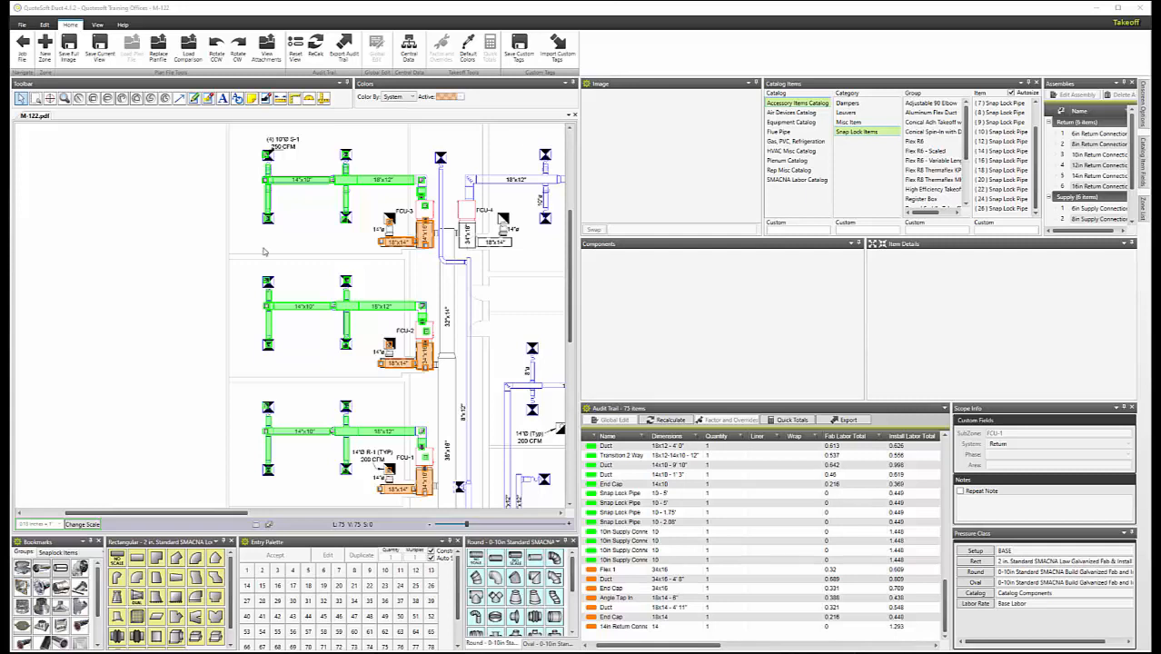
- Review the audit trail items and select the takeoff of FCU-1, FCU-2 and FCU-3 together on the plan
left_click(765, 446)
scroll(766, 453, "down", 1)
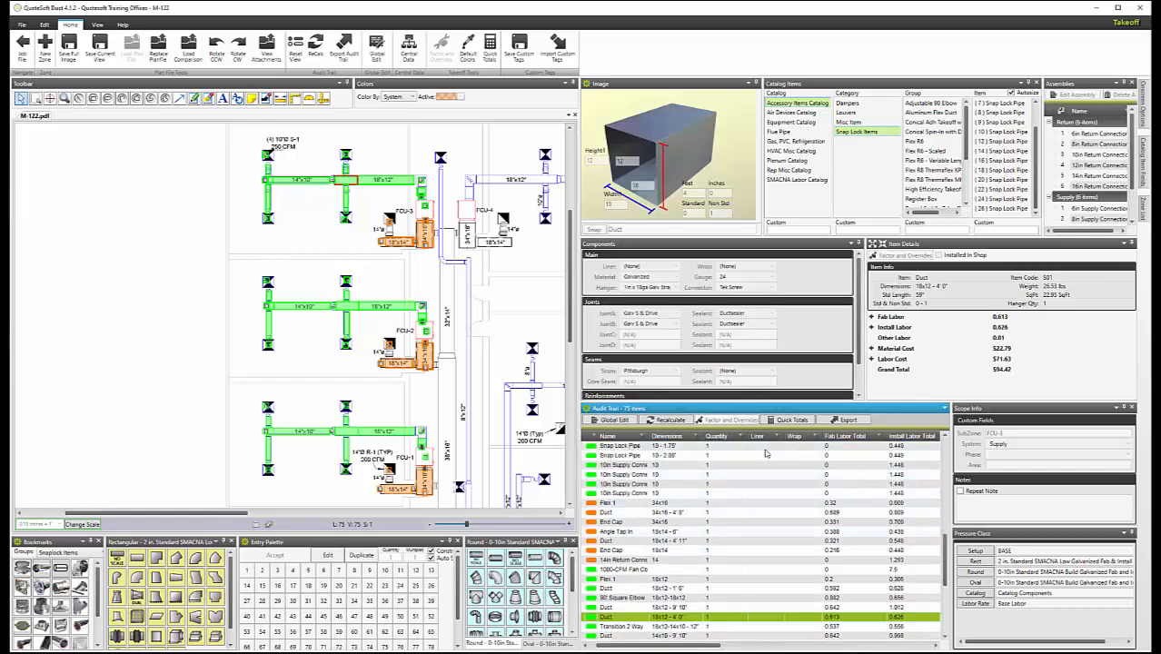
scroll(766, 452, "up", 2)
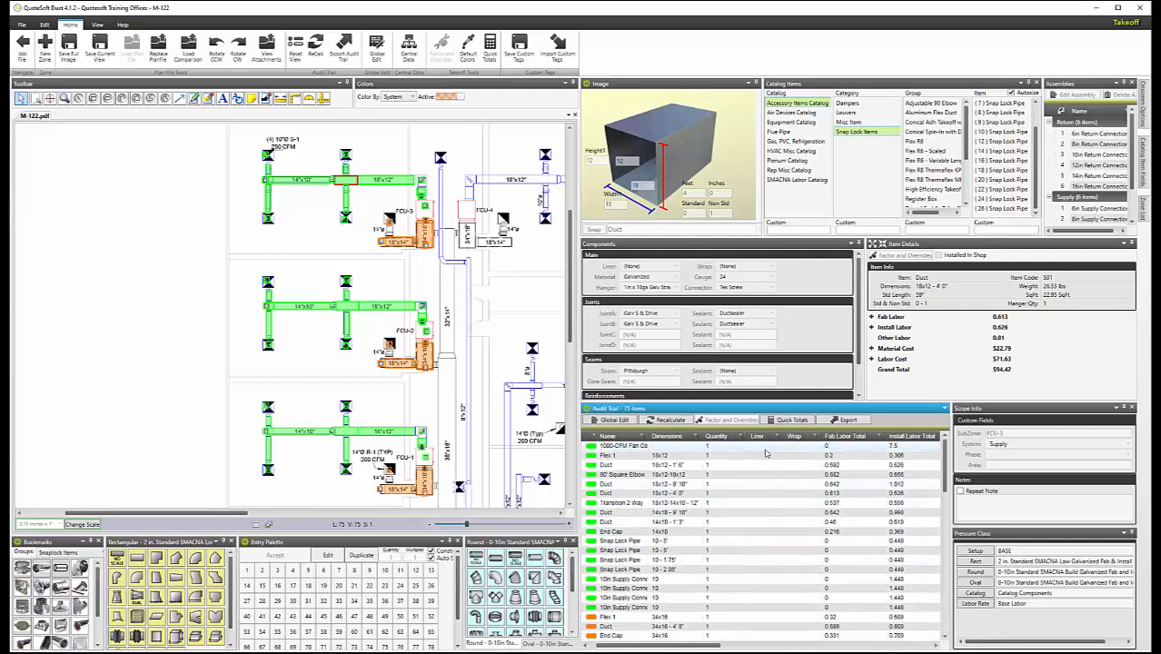
scroll(790, 454, "down", 4)
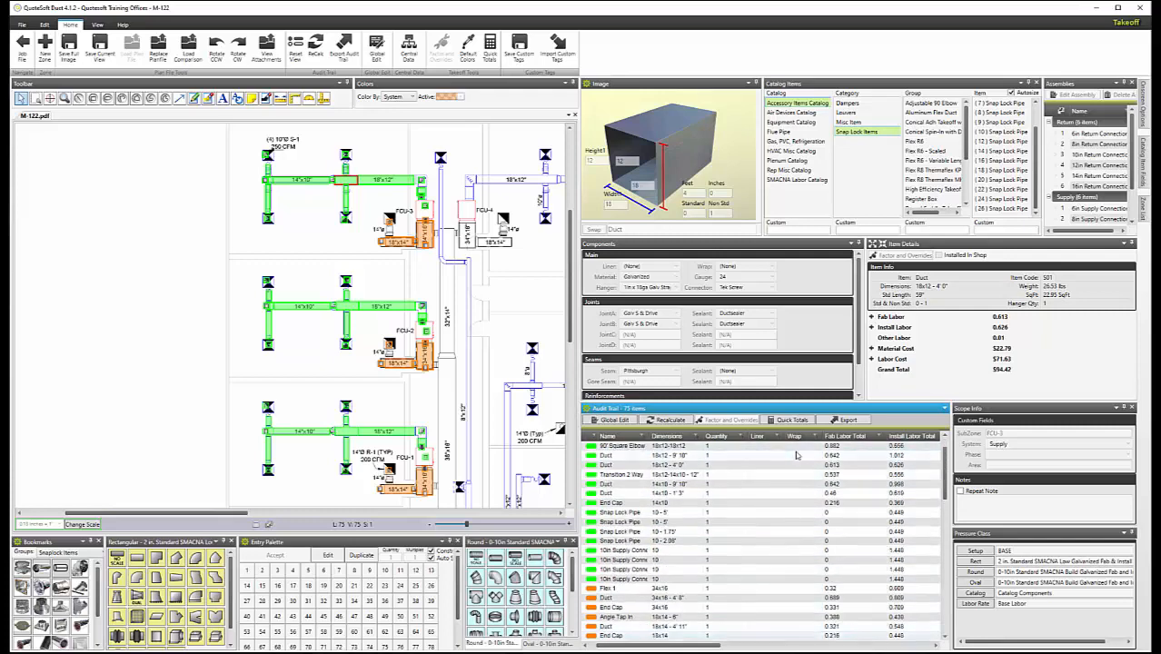
scroll(796, 454, "down", 4)
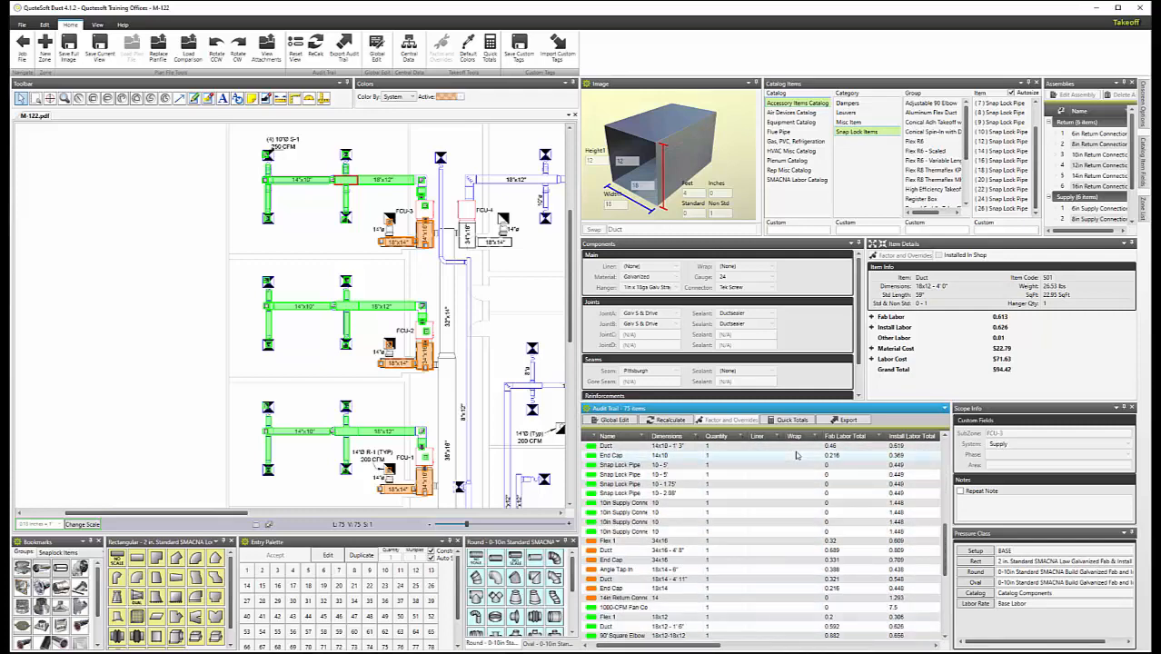
scroll(796, 454, "down", 2)
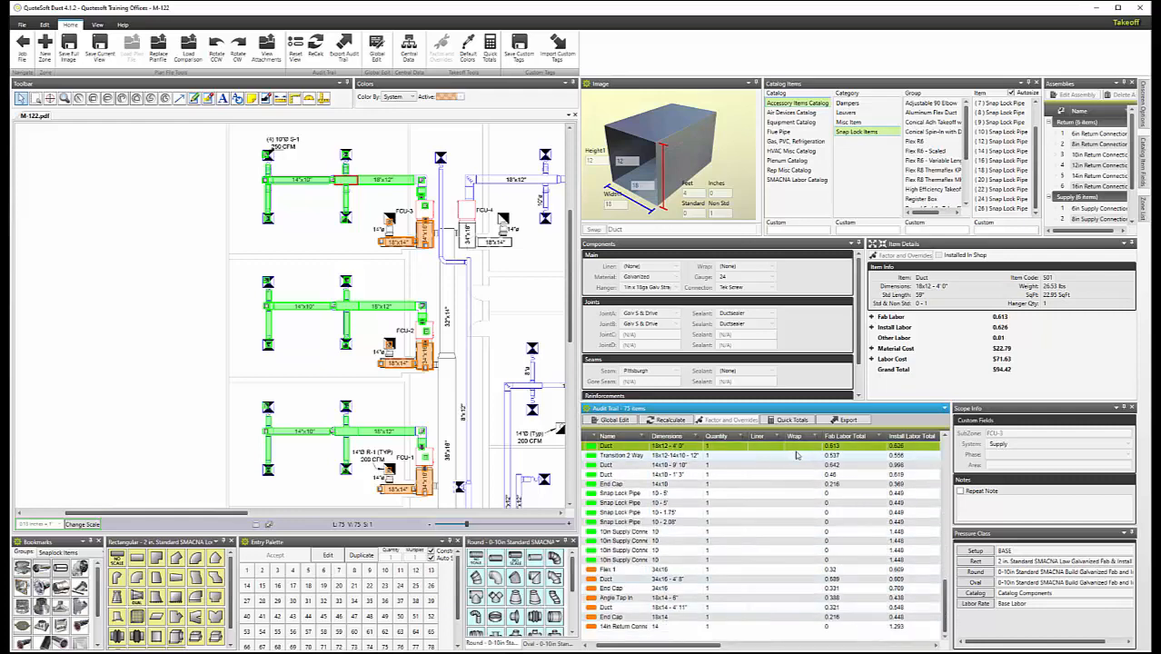
scroll(796, 454, "up", 2)
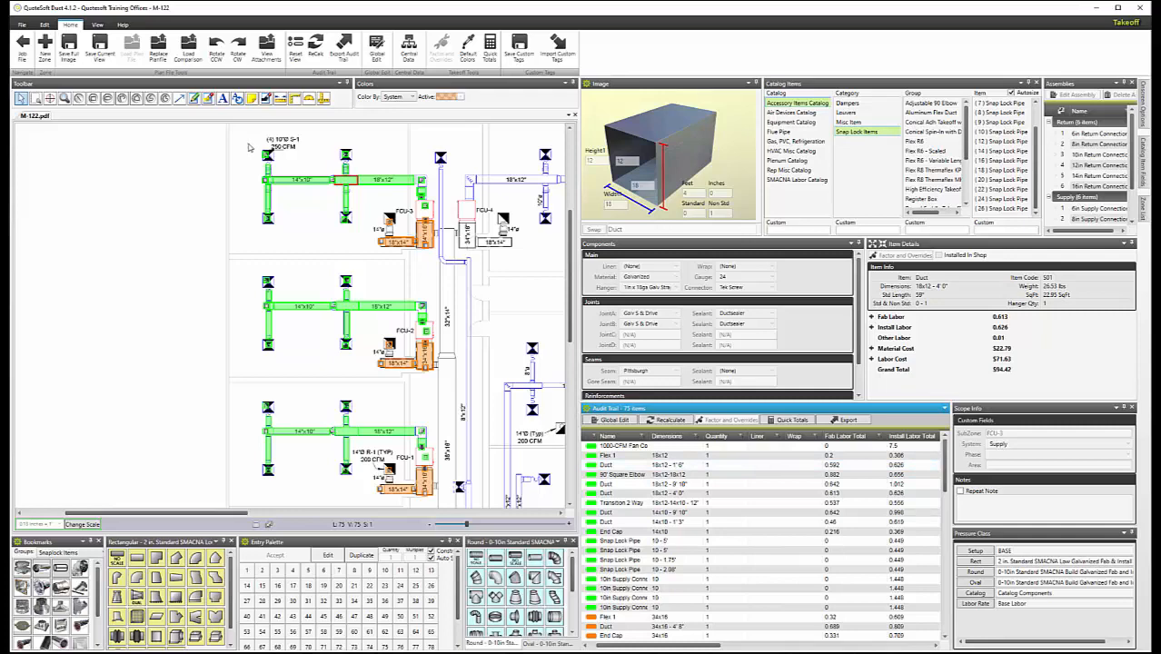
left_click_drag(249, 147, 445, 509)
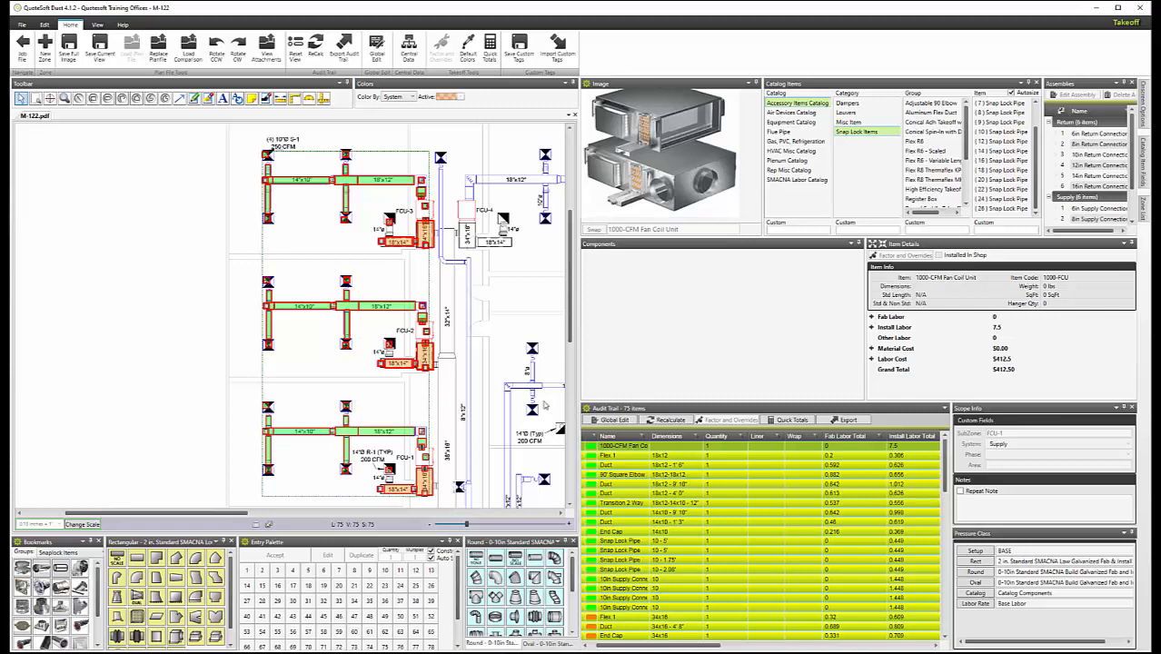
- Open Global Edit for the selected takeoff items and set the rectangular Liner to 1 inch Liner
left_click(613, 421)
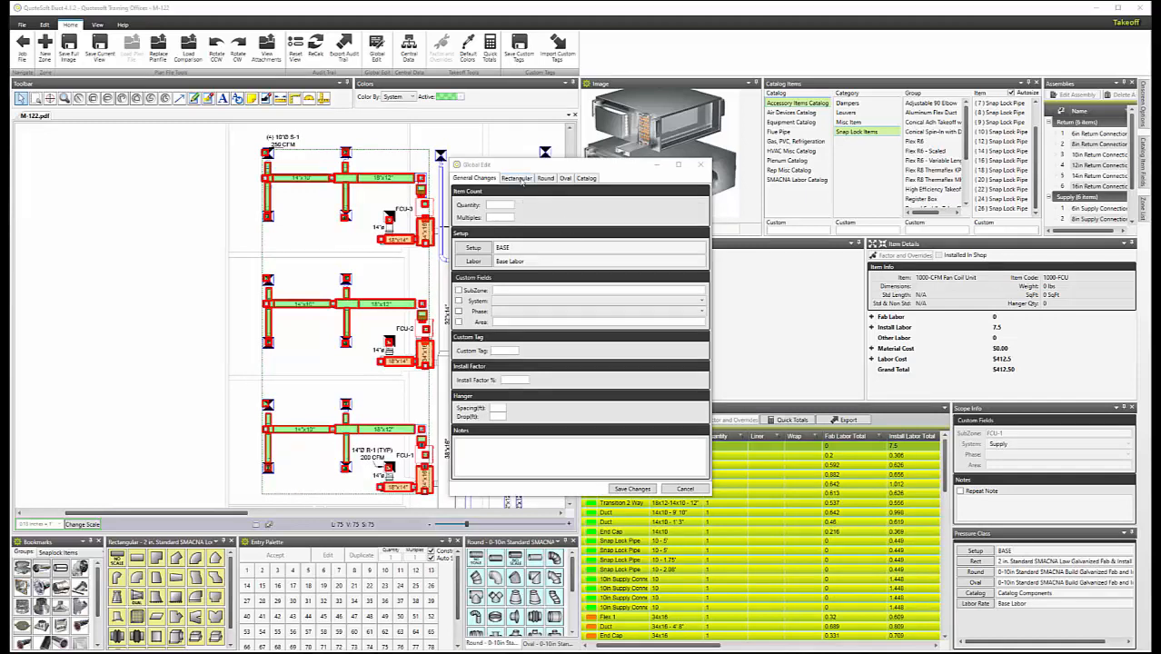
left_click(522, 181)
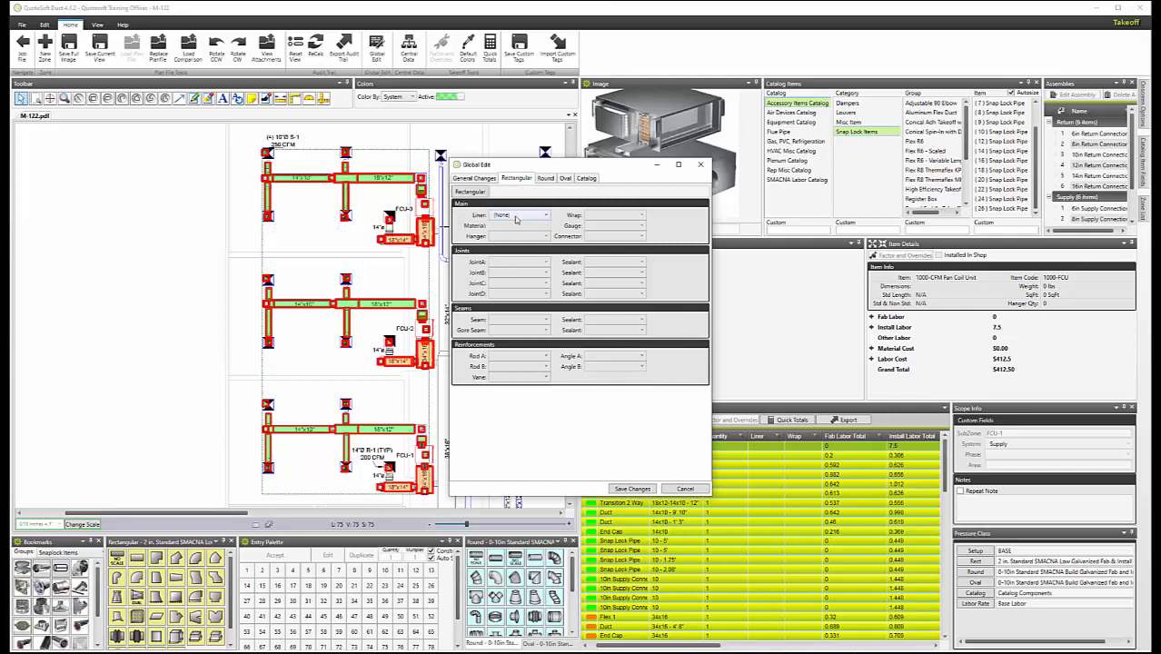
left_click(515, 219)
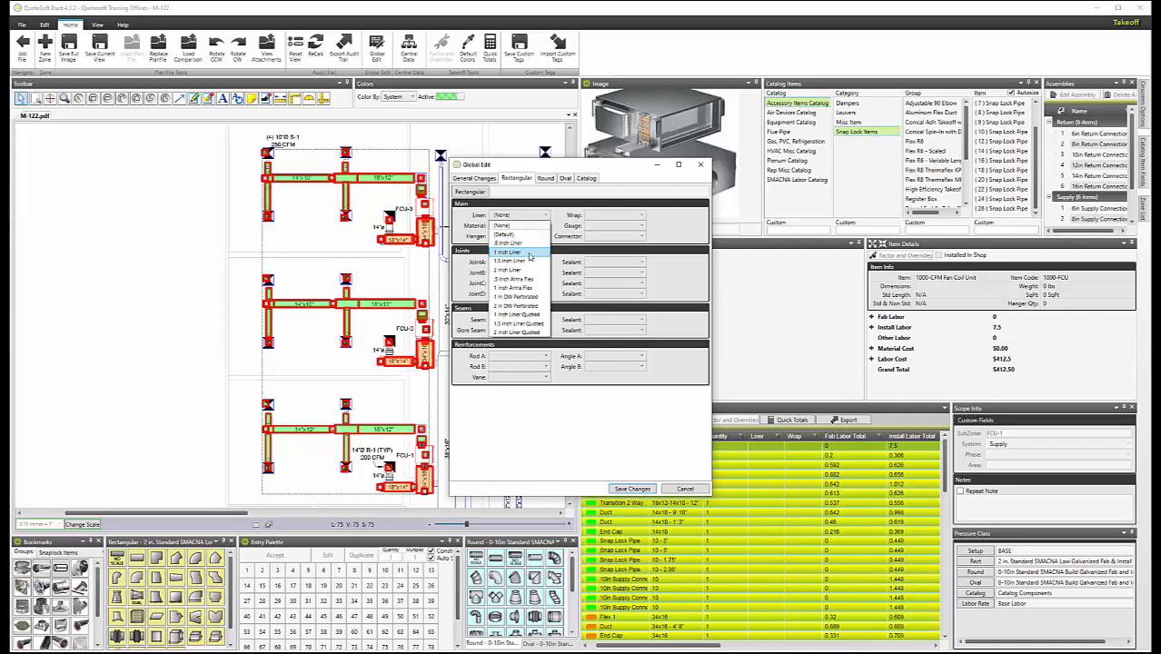
left_click(530, 252)
- Set the Wrap of the round catalog items to 1.5in Wrap and save the global changes
left_click(589, 178)
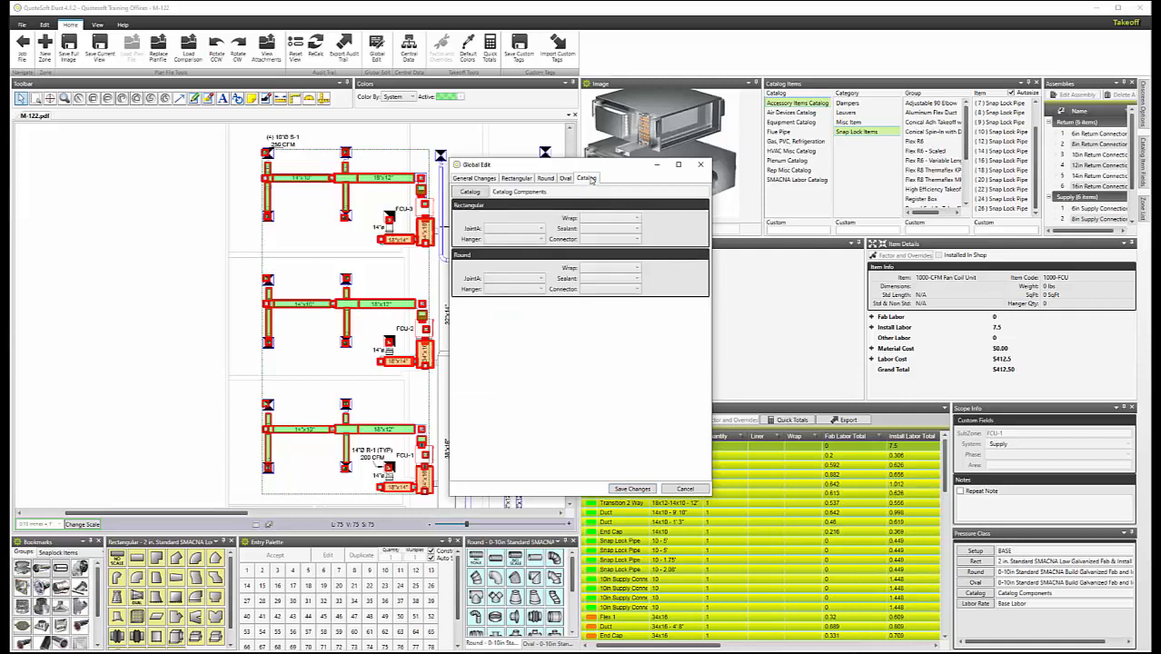
left_click(607, 269)
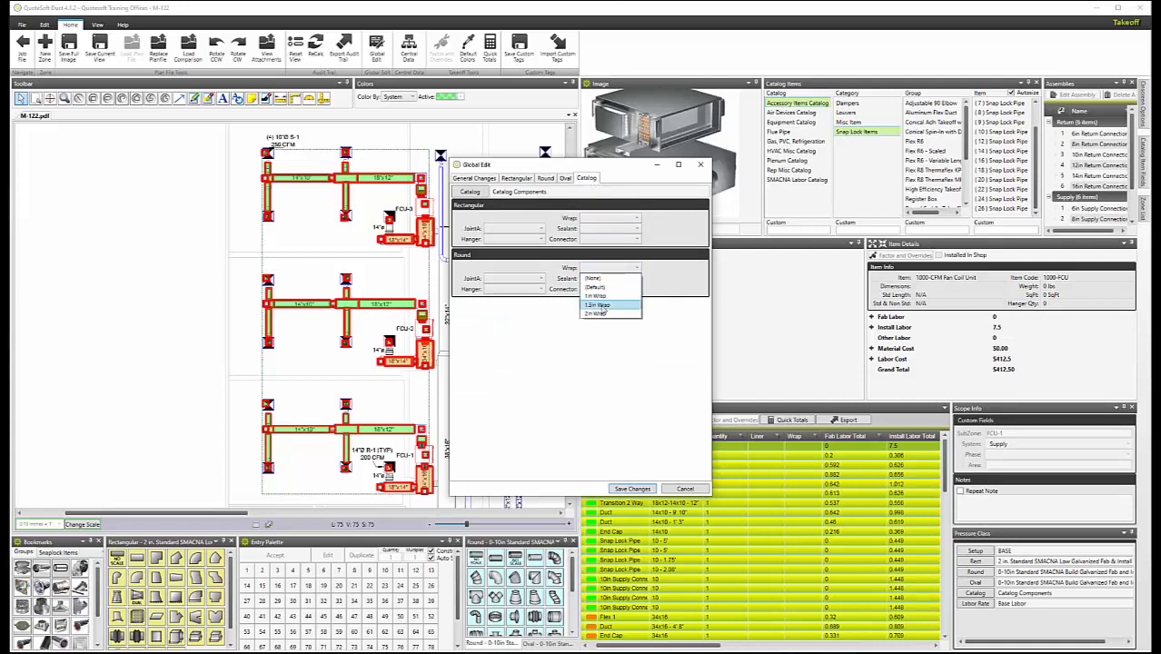
left_click(600, 306)
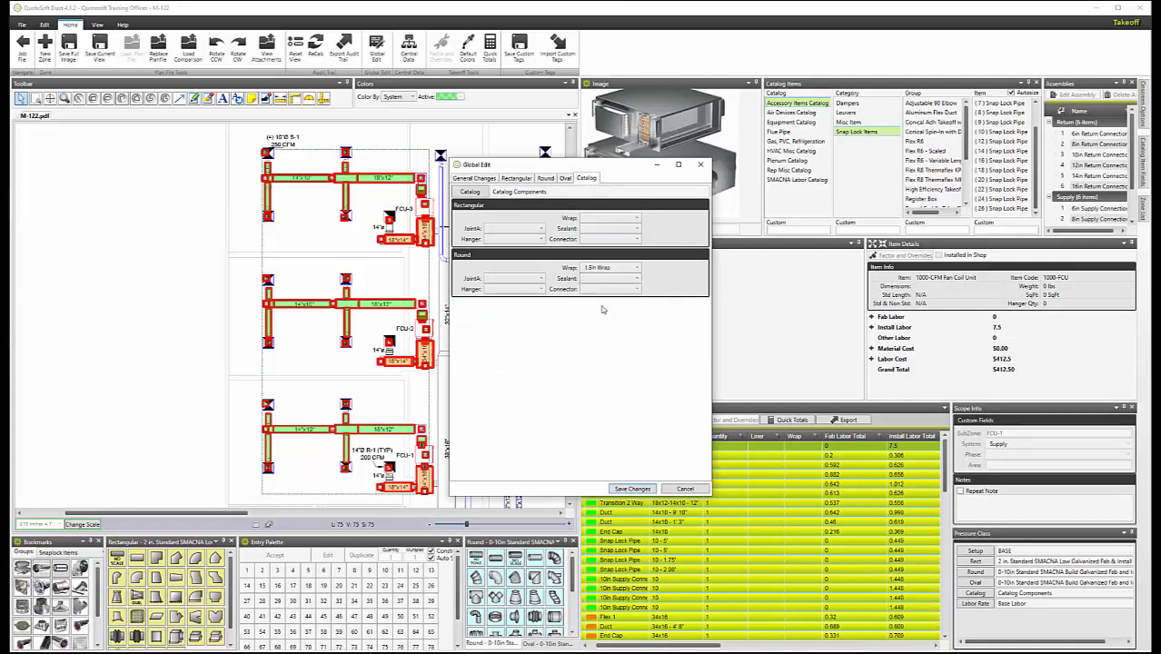
left_click(632, 488)
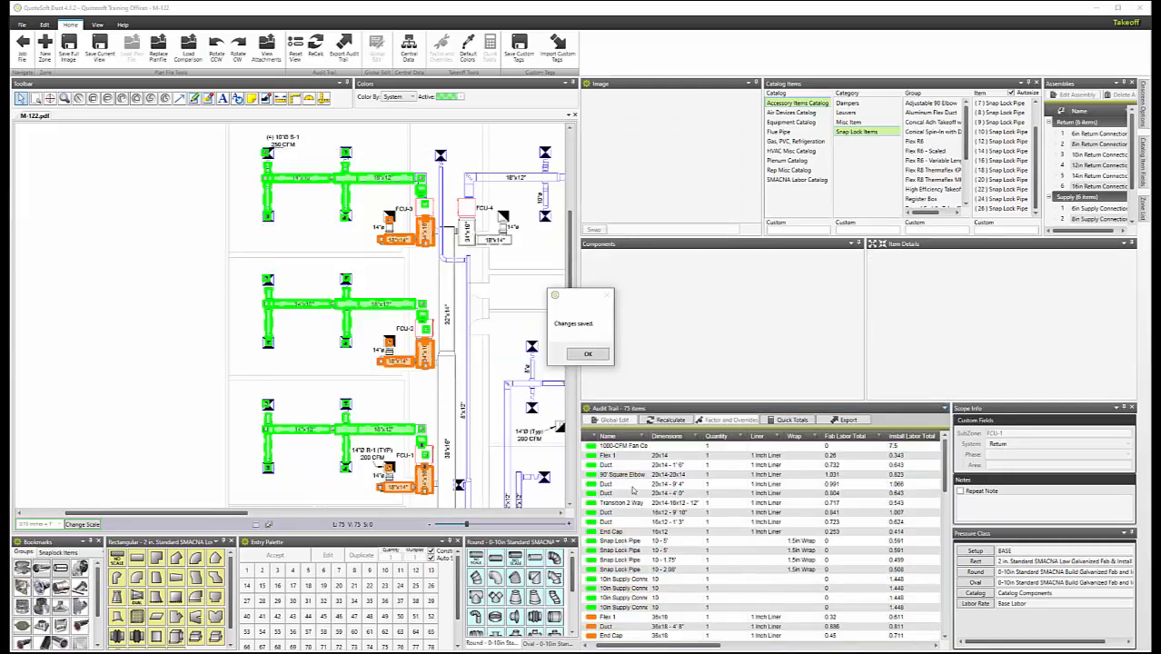
left_click(586, 355)
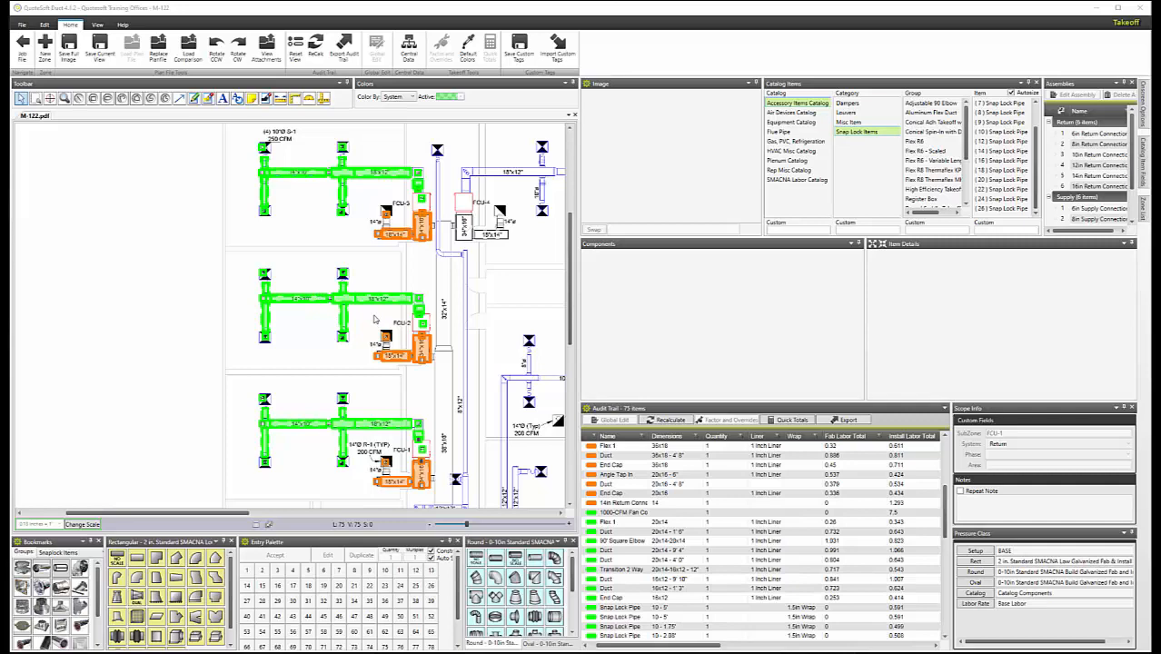
- Examine the liner and wrap outlines on the FCU-2 supply ductwork around the 18x12 duct
scroll(373, 319, "up", 10)
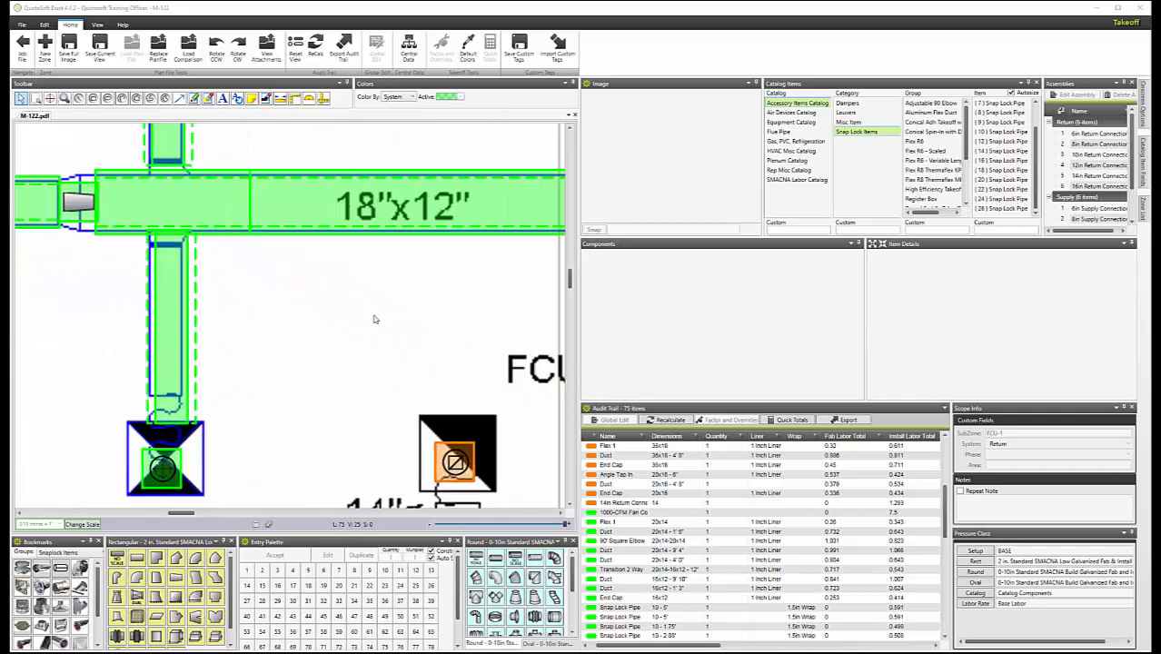
scroll(373, 319, "up", 3)
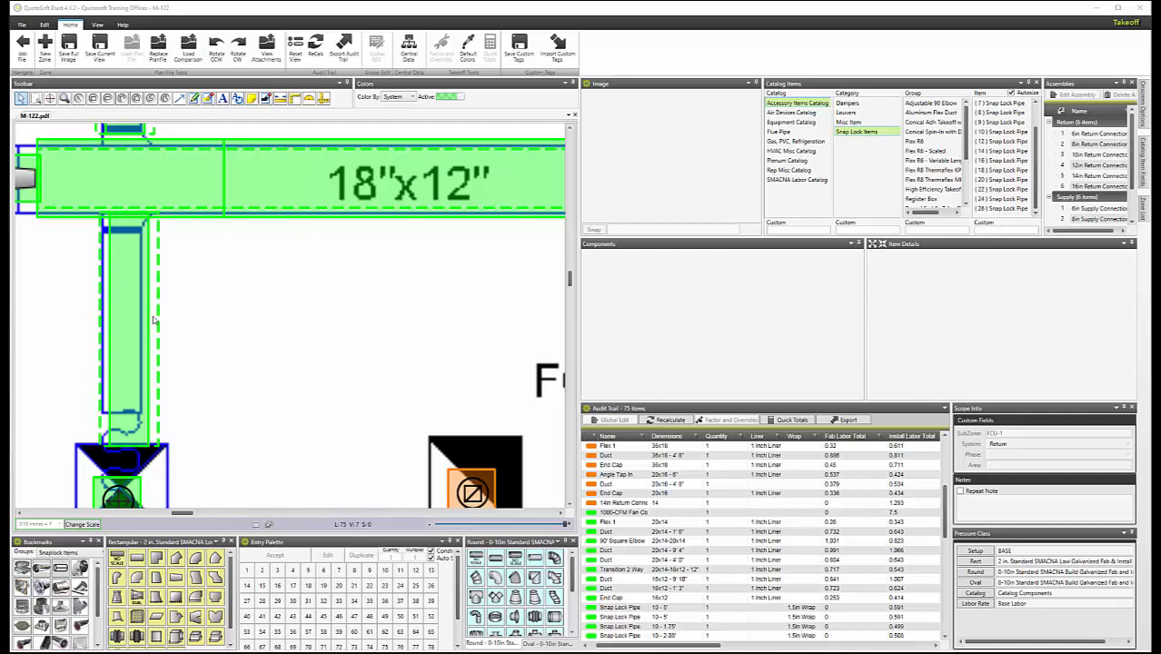
scroll(153, 320, "down", 5)
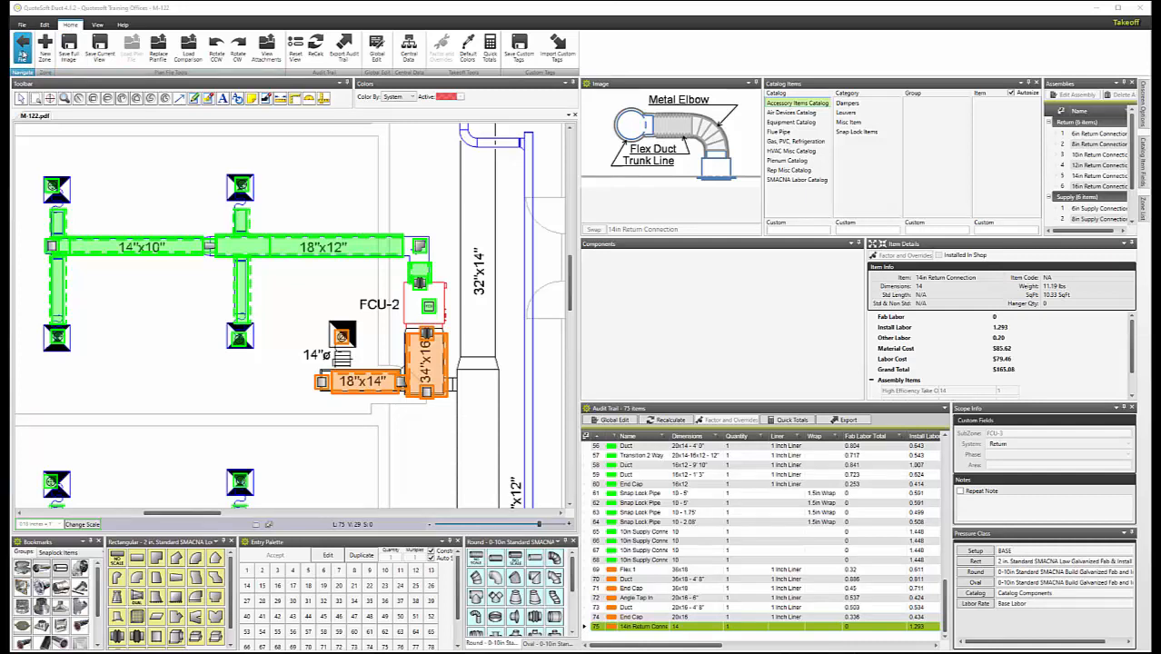
- Return to the job file and export a report of zone M-122 with the QS Duct Simple Recap.xlsm template in the Reports workspace
left_click(21, 47)
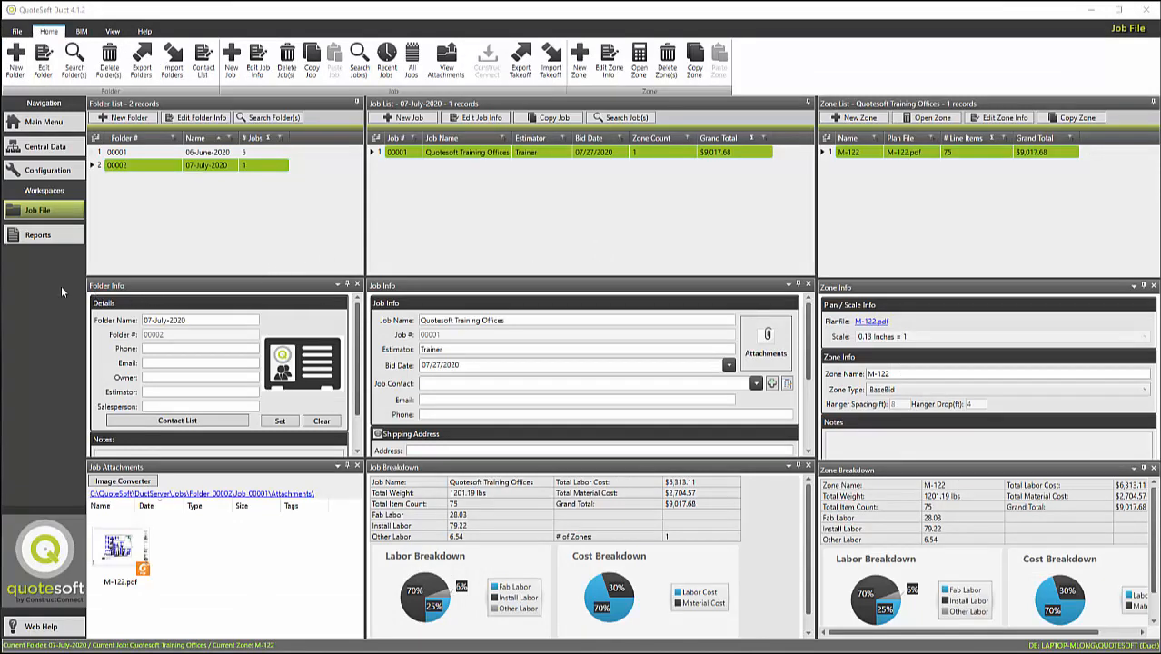
left_click(36, 237)
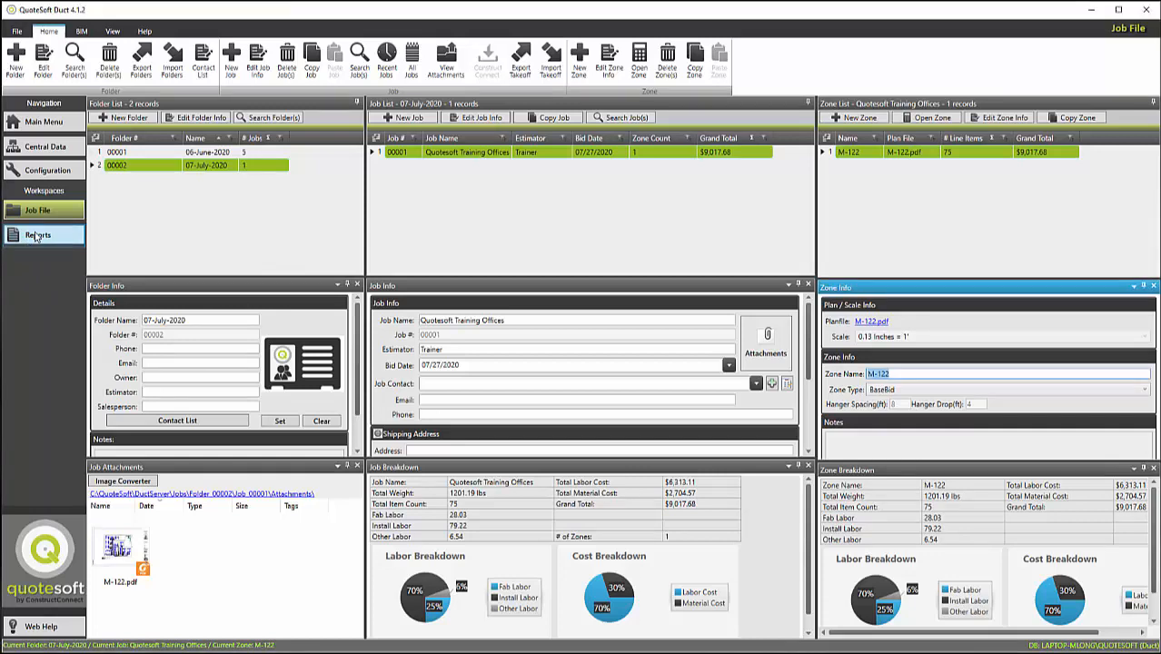
left_click(37, 236)
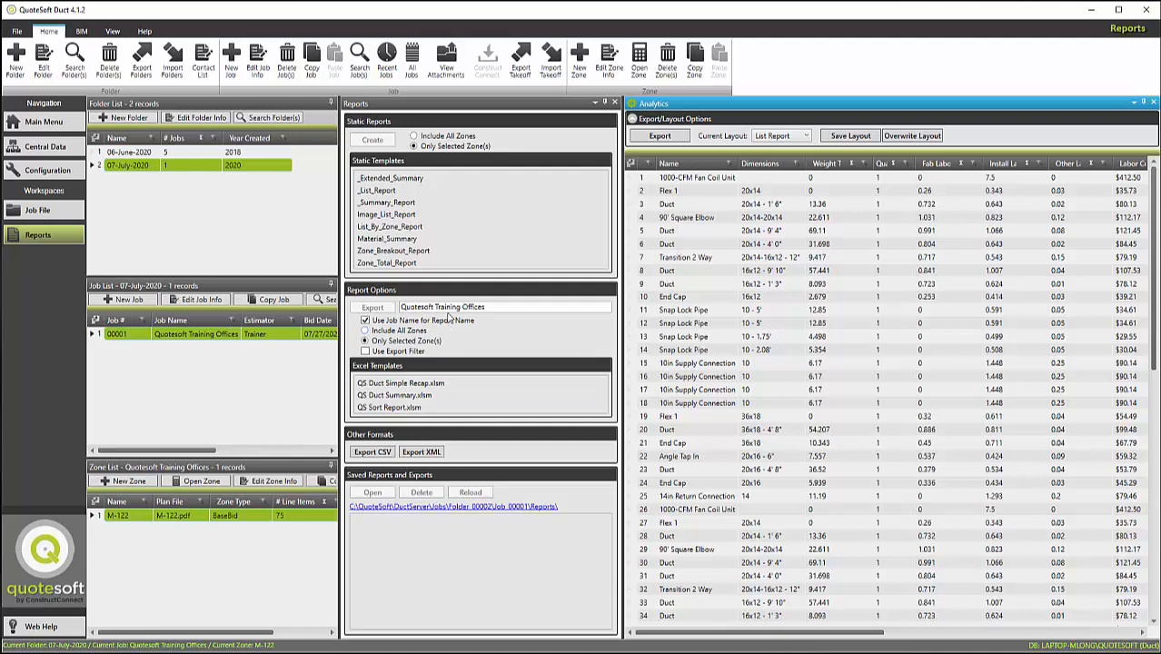
left_click(385, 108)
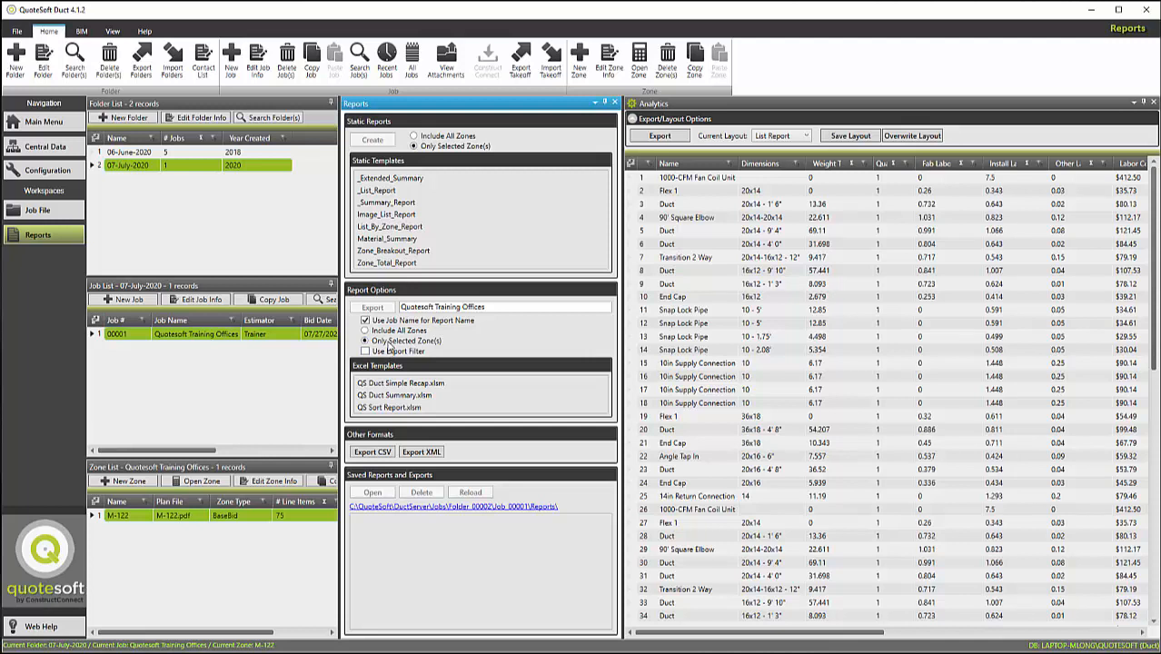
left_click(386, 383)
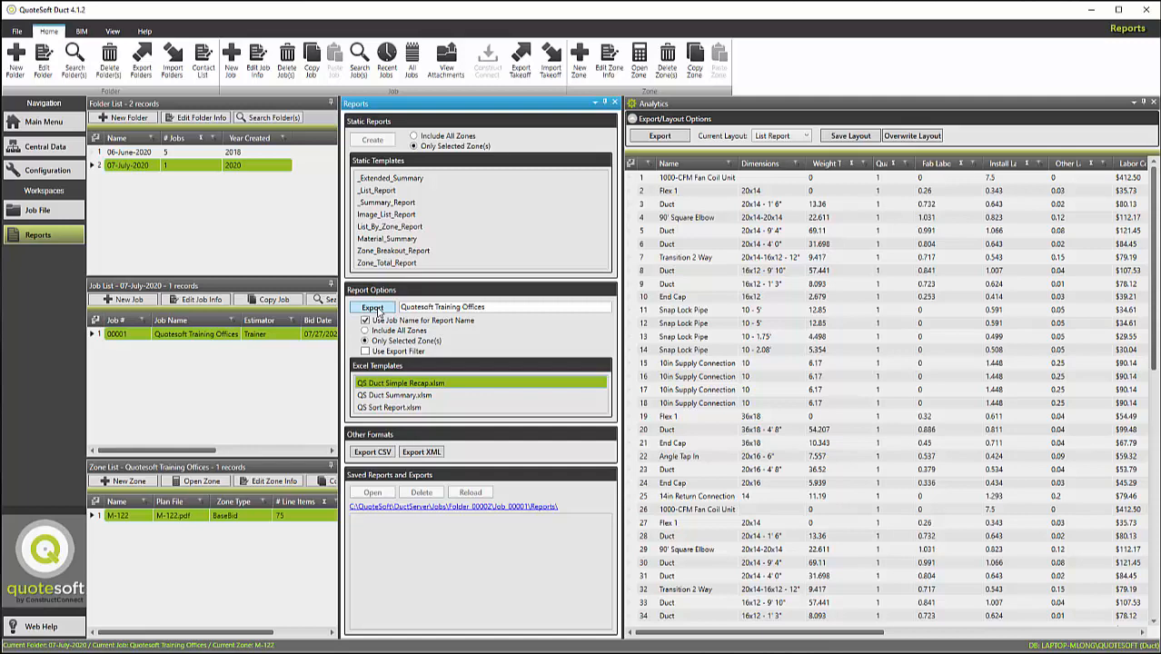
left_click(378, 312)
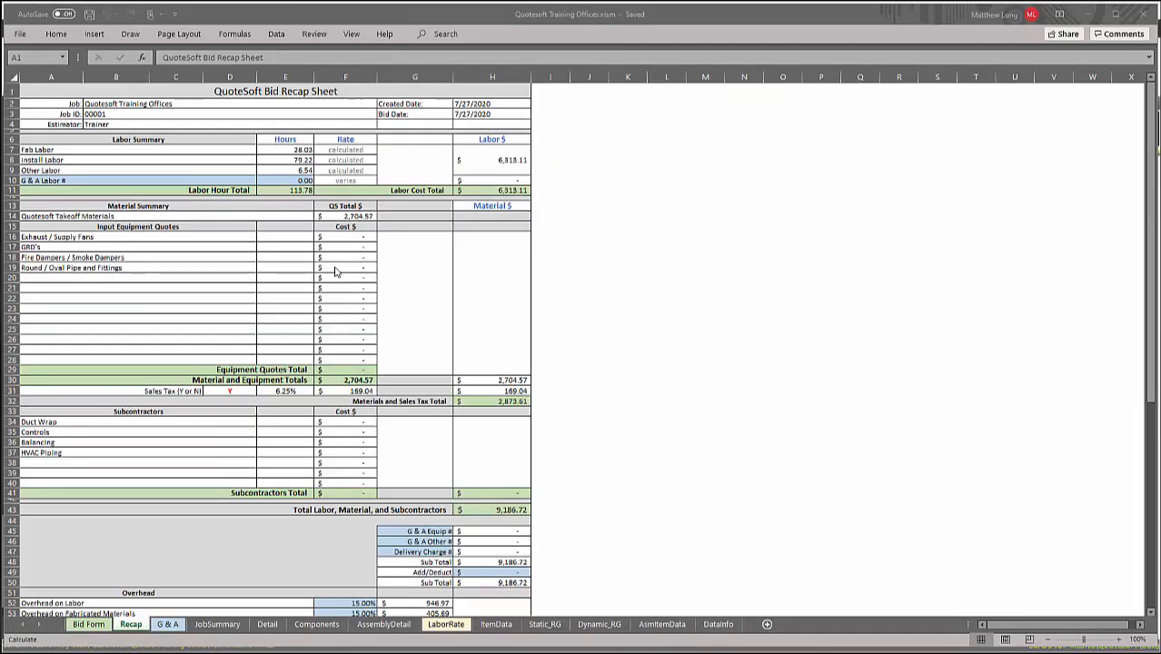
- Review the fab, install and other labor hours and the labor cost total on the exported workbook's Recap sheet
left_click(293, 151)
left_click(293, 161)
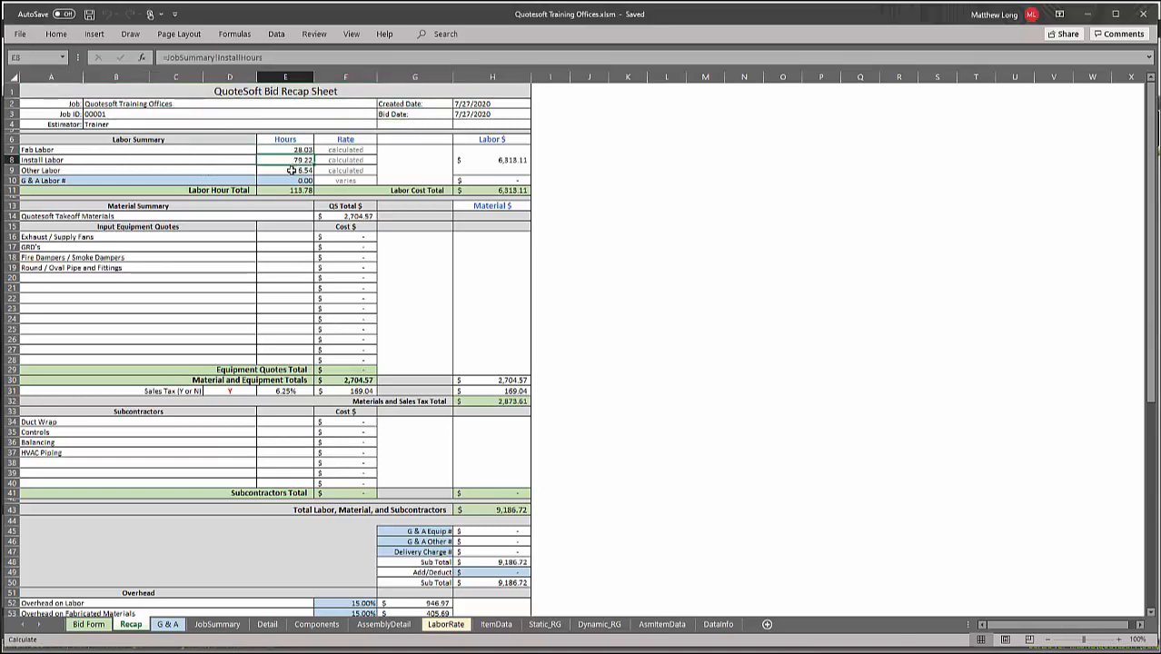
left_click(290, 171)
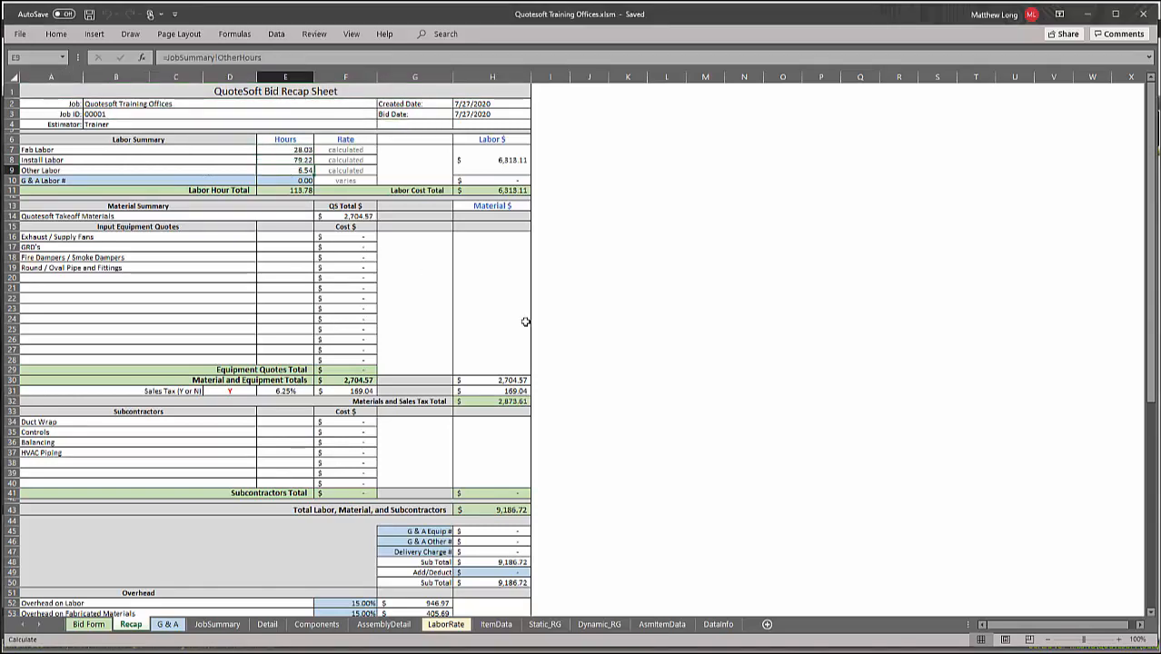
left_click(502, 161)
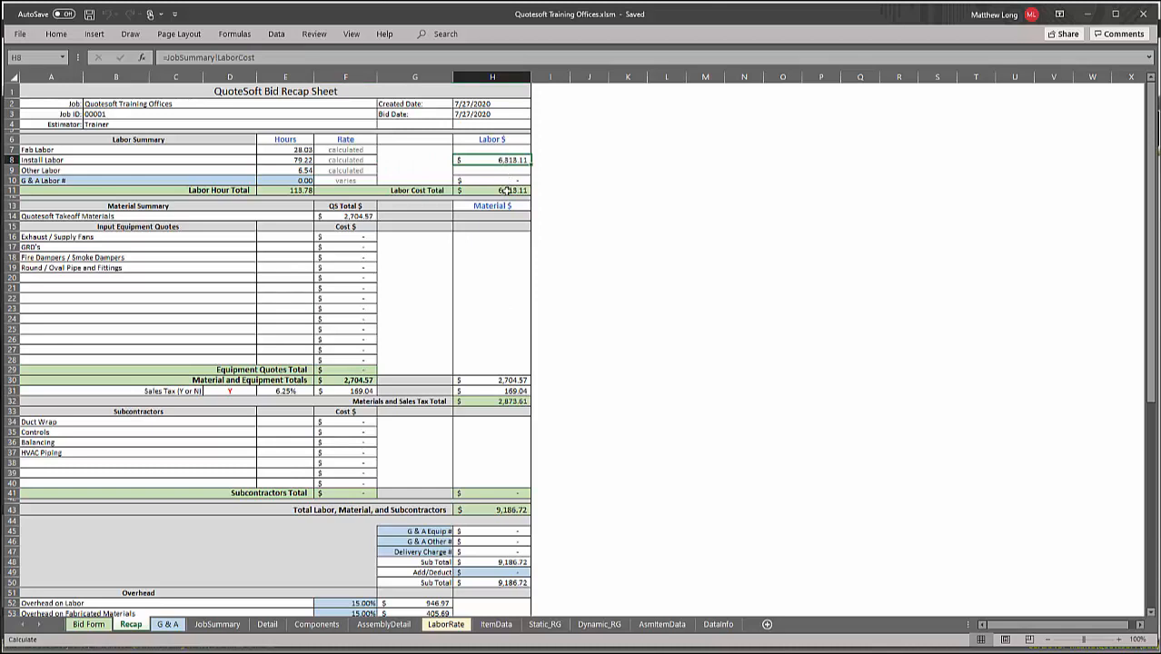
left_click(506, 191)
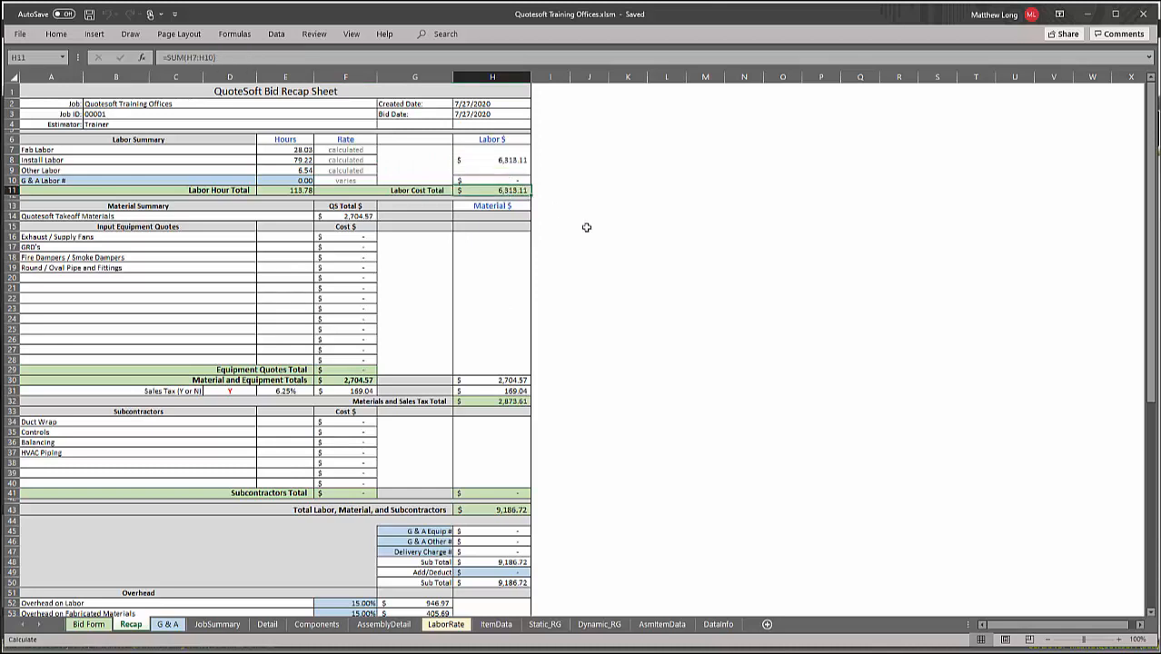
- Review the takeoff material cost, the equipment quote rows, the material total, and the overhead and bid price sections of the recap
left_click(347, 215)
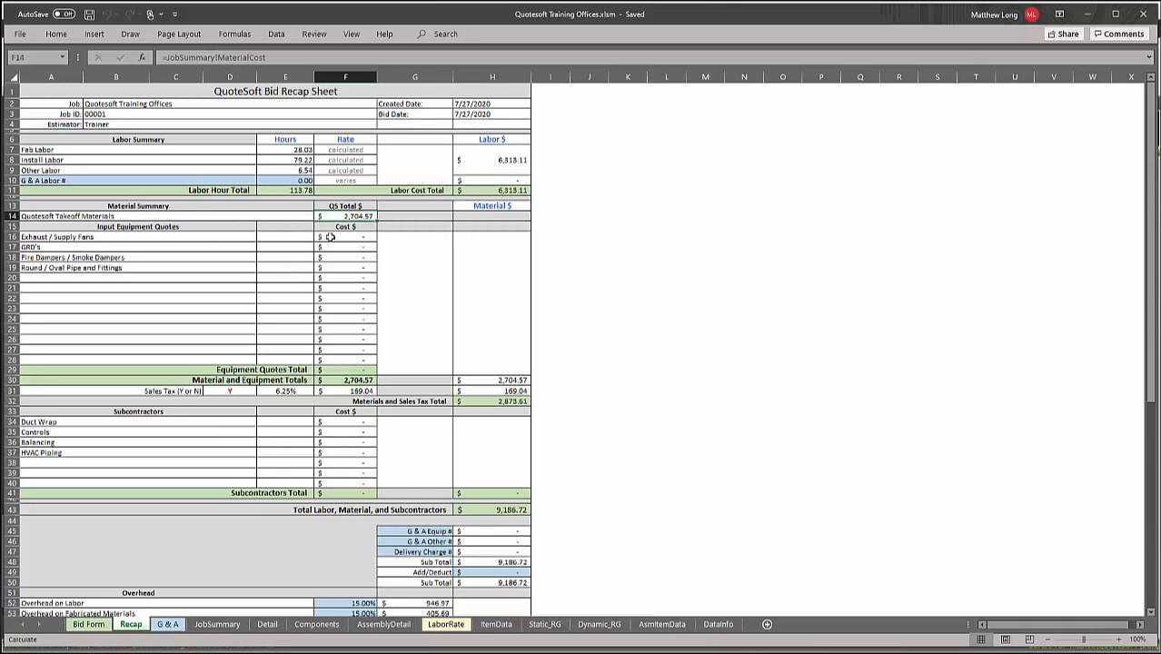
left_click_drag(323, 237, 329, 266)
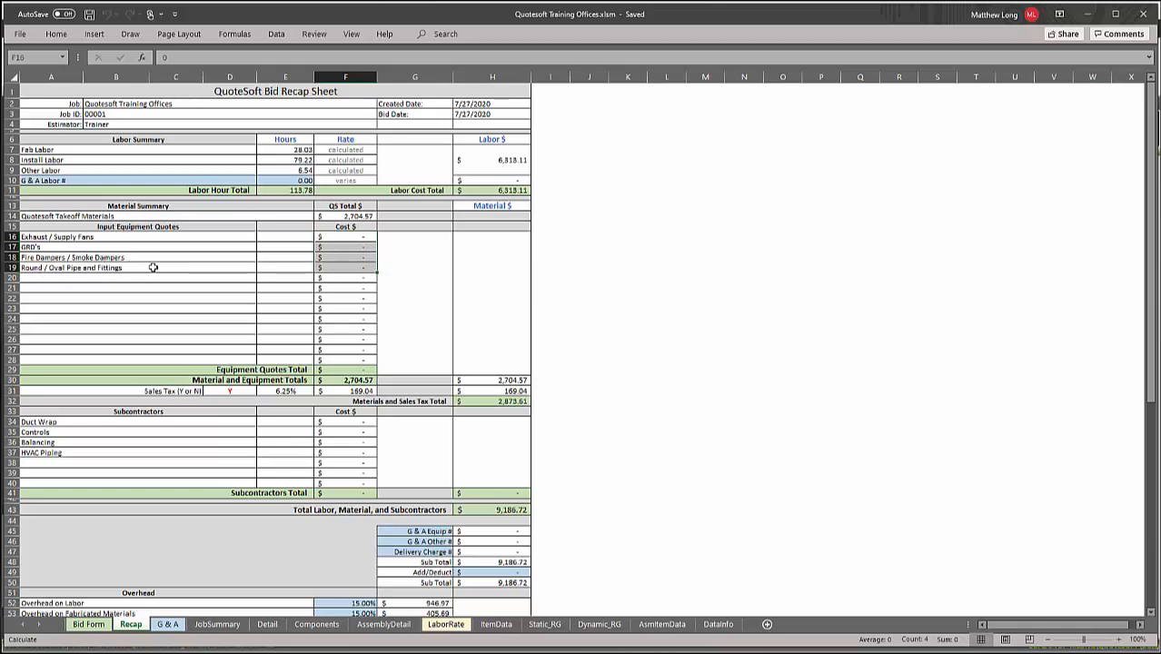
left_click_drag(58, 280, 61, 351)
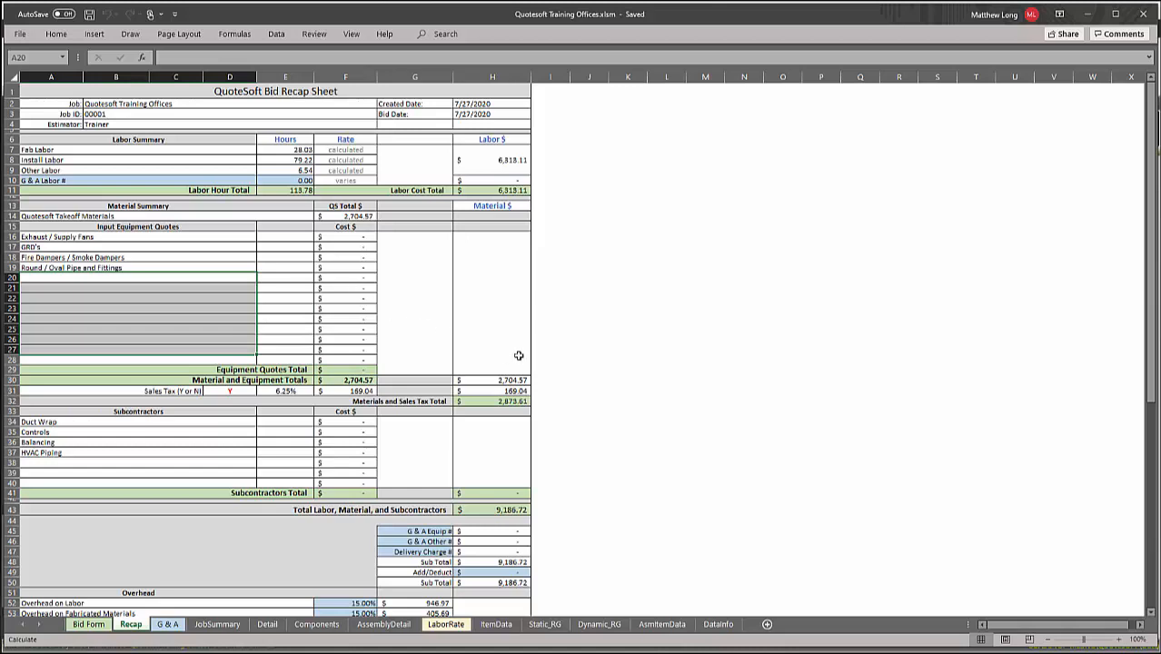
left_click(512, 381)
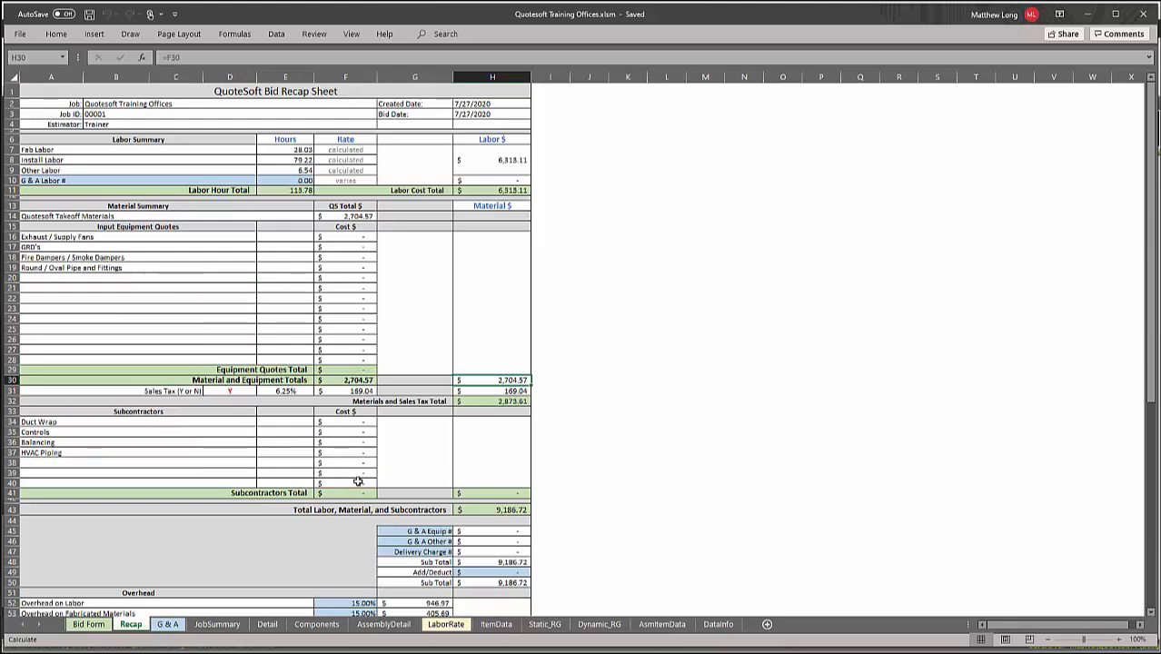
scroll(485, 545, "down", 2)
scroll(486, 548, "down", 3)
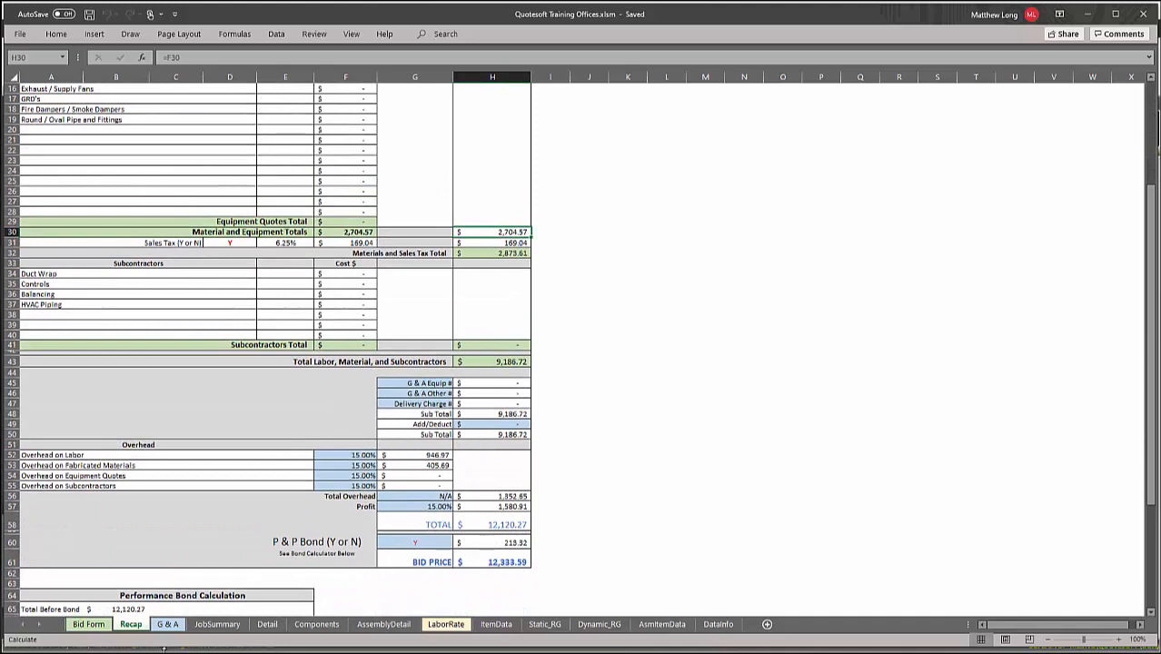
- Look over the labor and rental equipment items on the G & A sheet and return to the Recap sheet
left_click(168, 623)
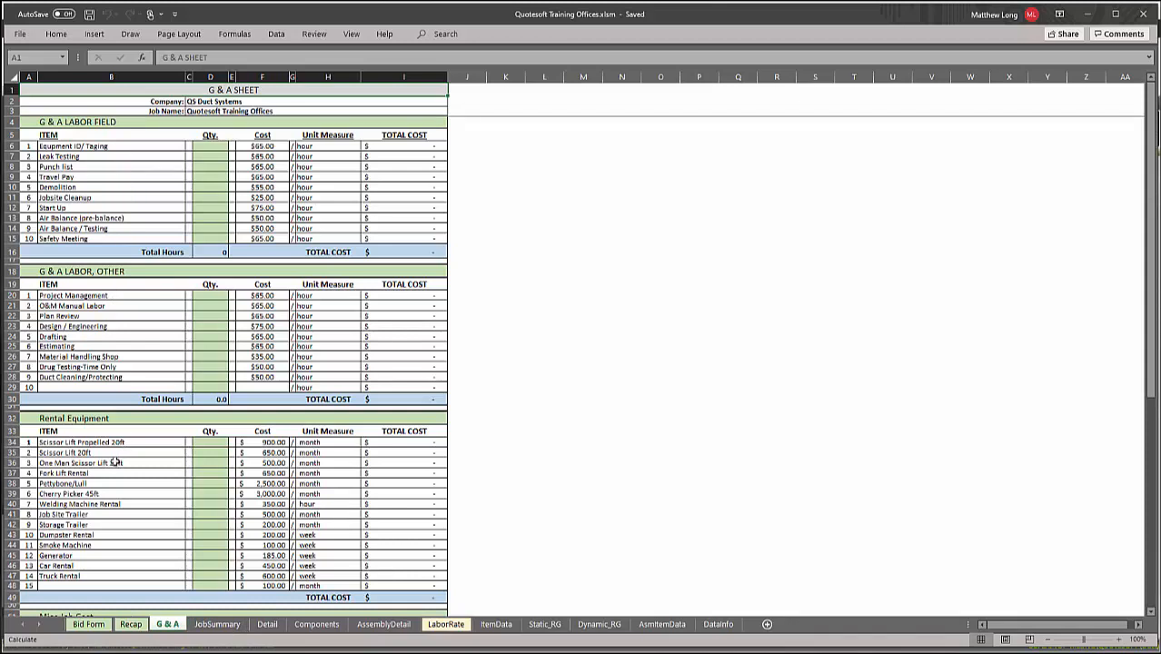
left_click(131, 625)
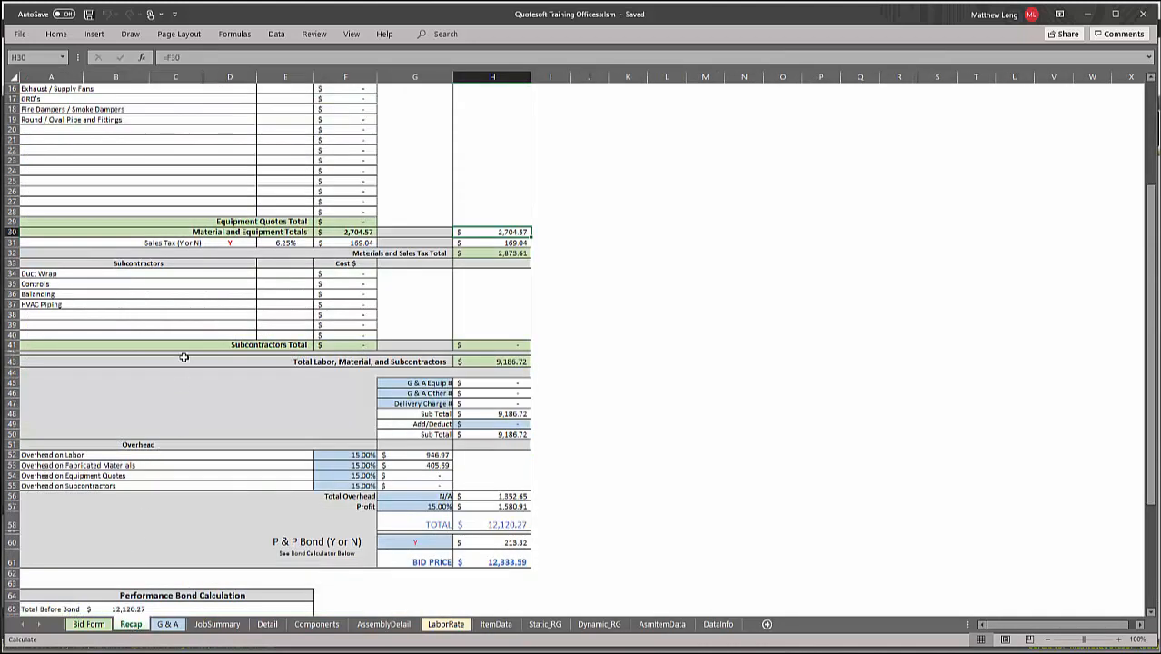
scroll(183, 357, "up", 4)
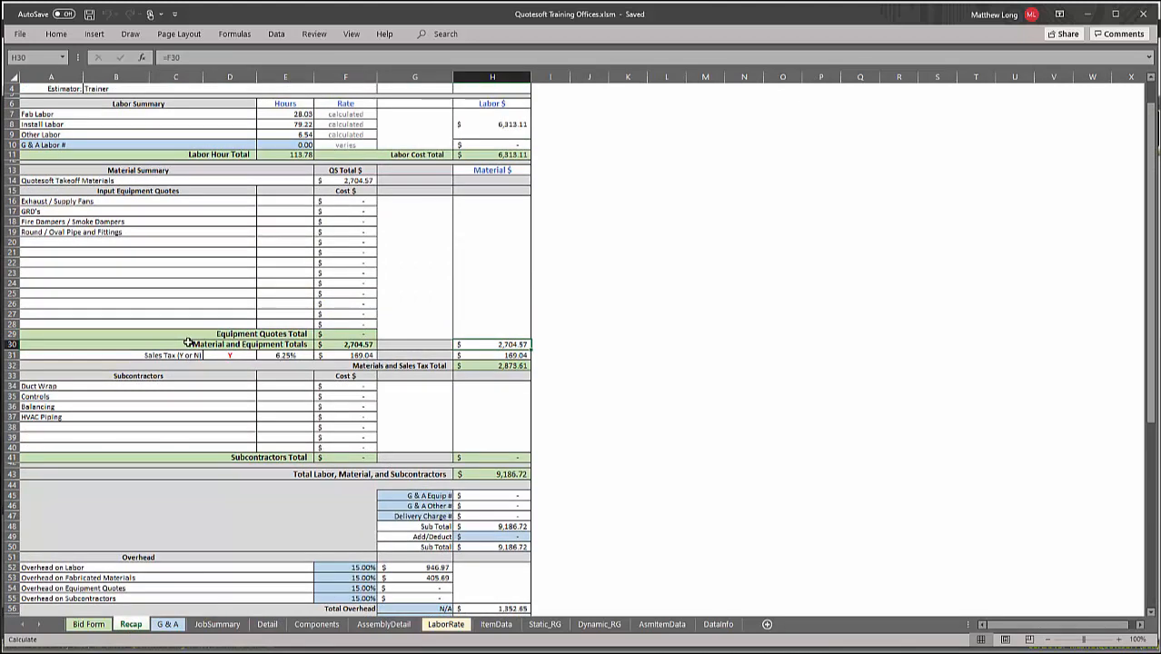
- Review the rectangular runs of duct and fittings counts on the JobSummary sheet
left_click(239, 624)
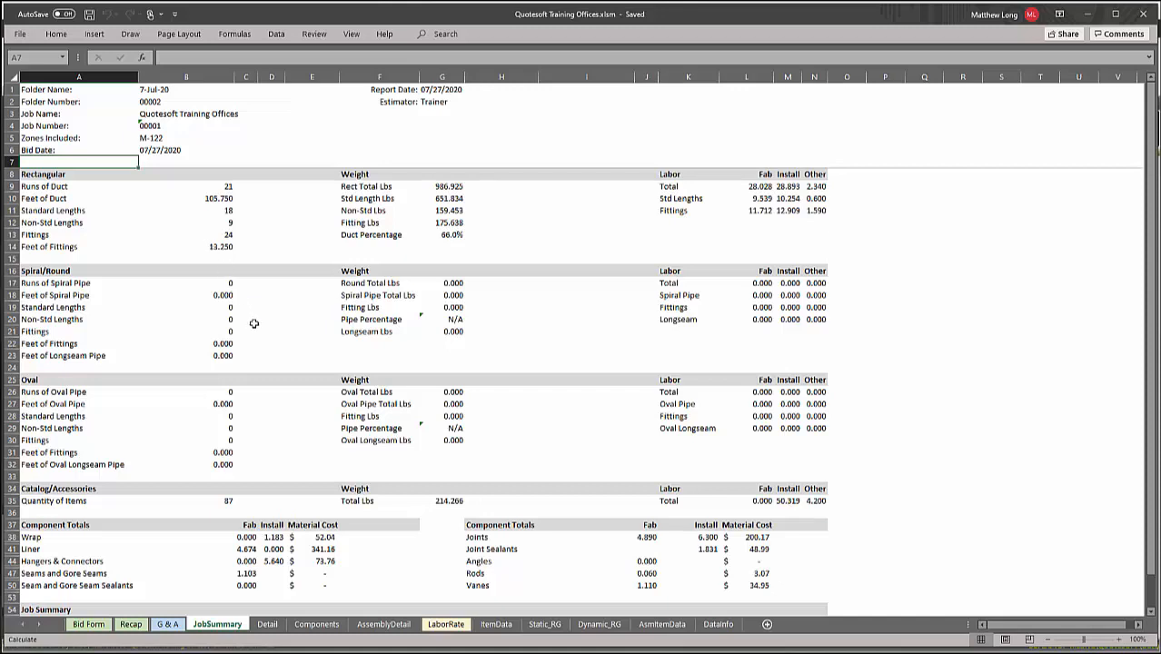
left_click(224, 187)
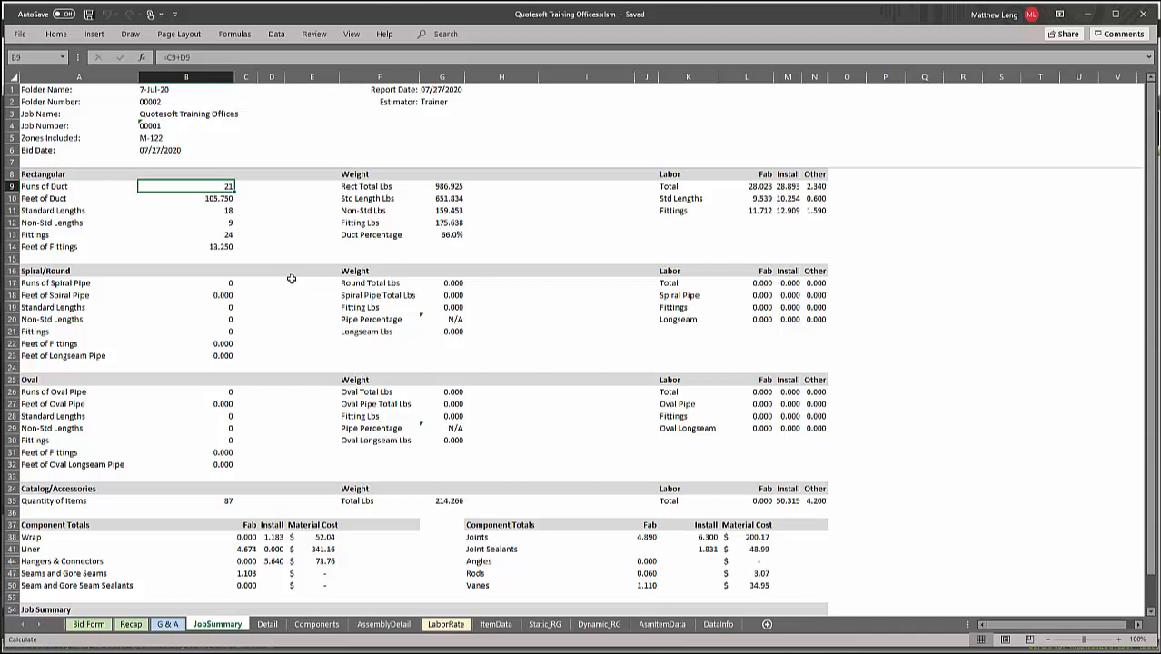
left_click(227, 233)
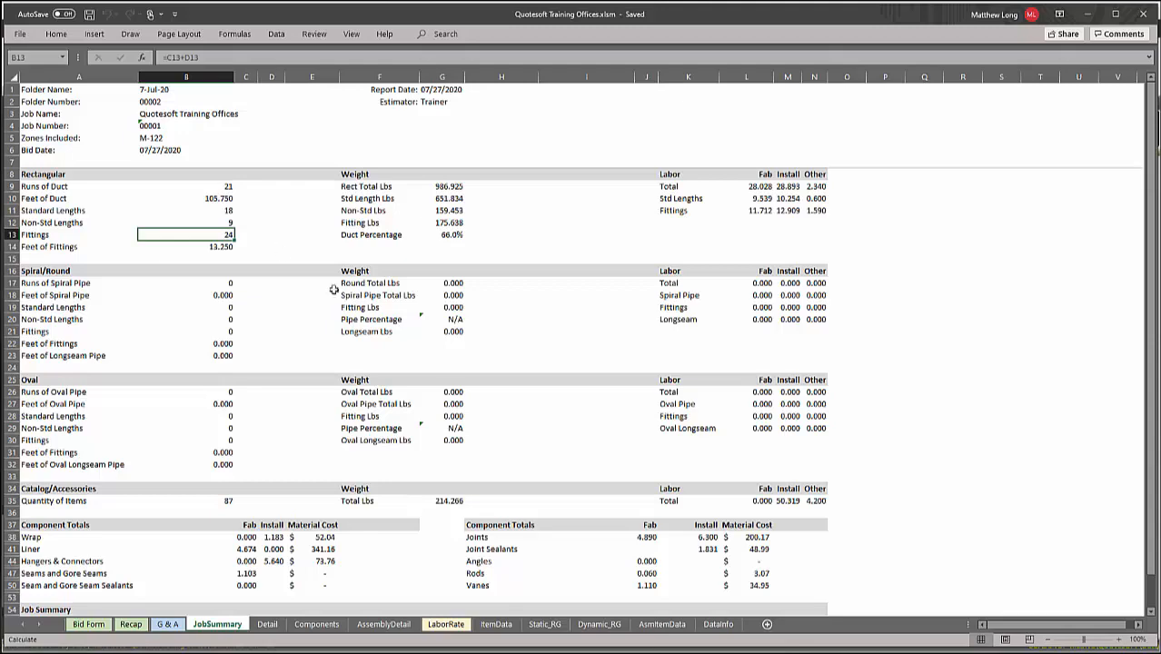
- Review the Detail sheet's item list, checking the item count of the 90° Square Elbow
left_click(267, 625)
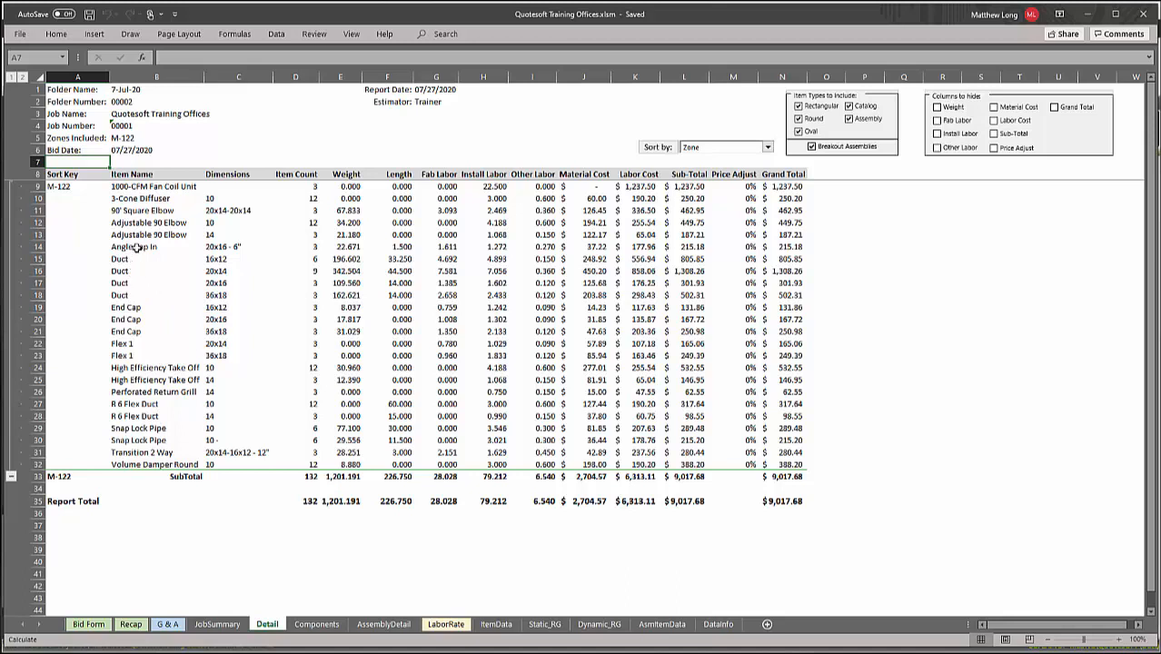
left_click(142, 209)
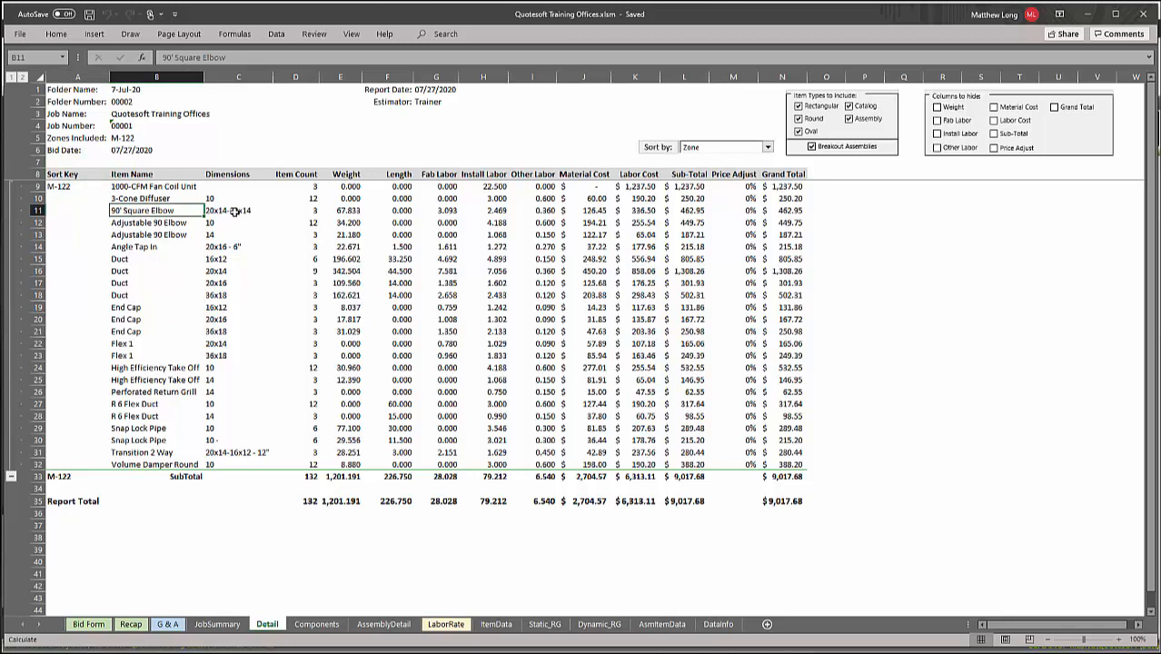
left_click(309, 210)
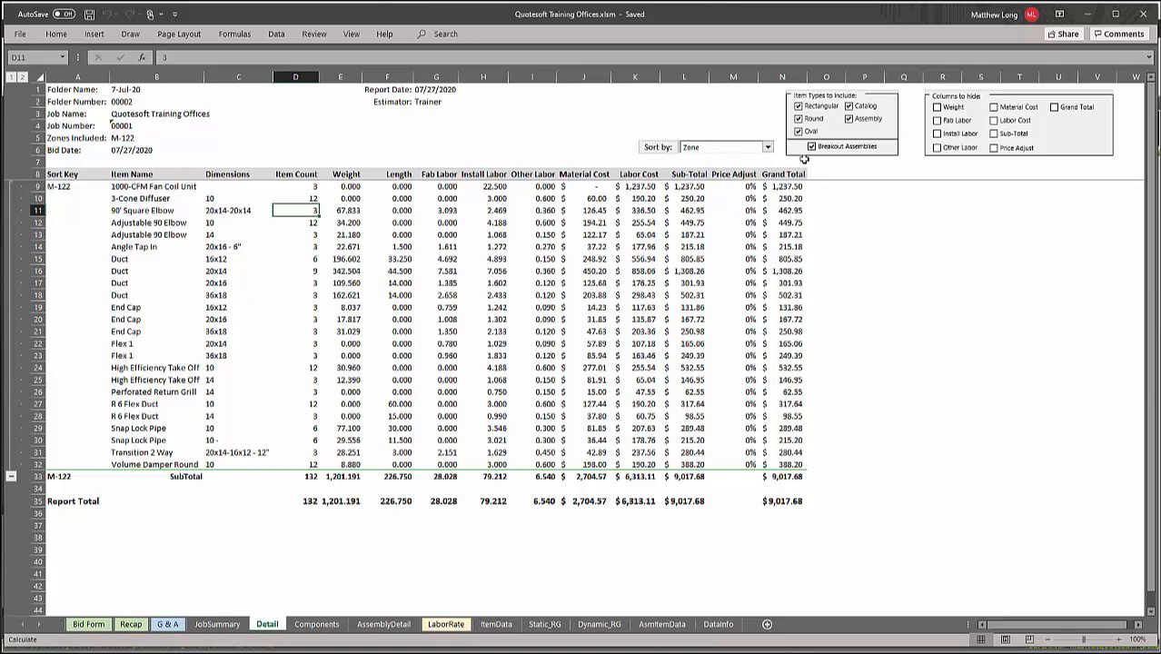
- Exclude catalog items from the Detail sheet and include them again, and hide the Weight column
left_click(848, 106)
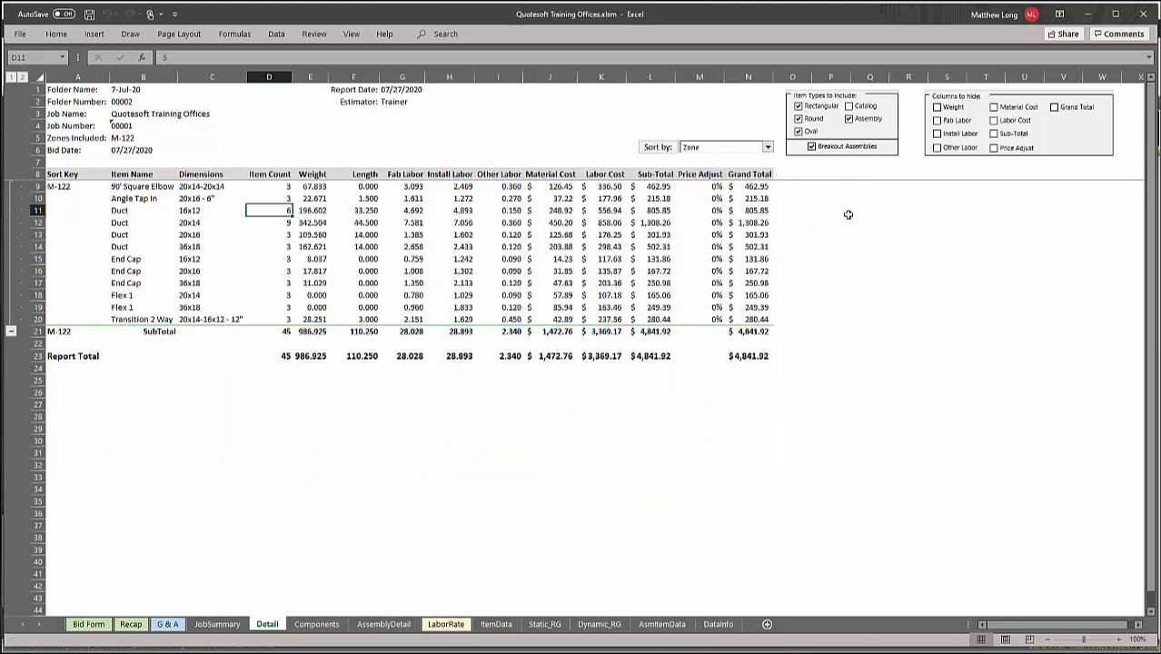
left_click(848, 108)
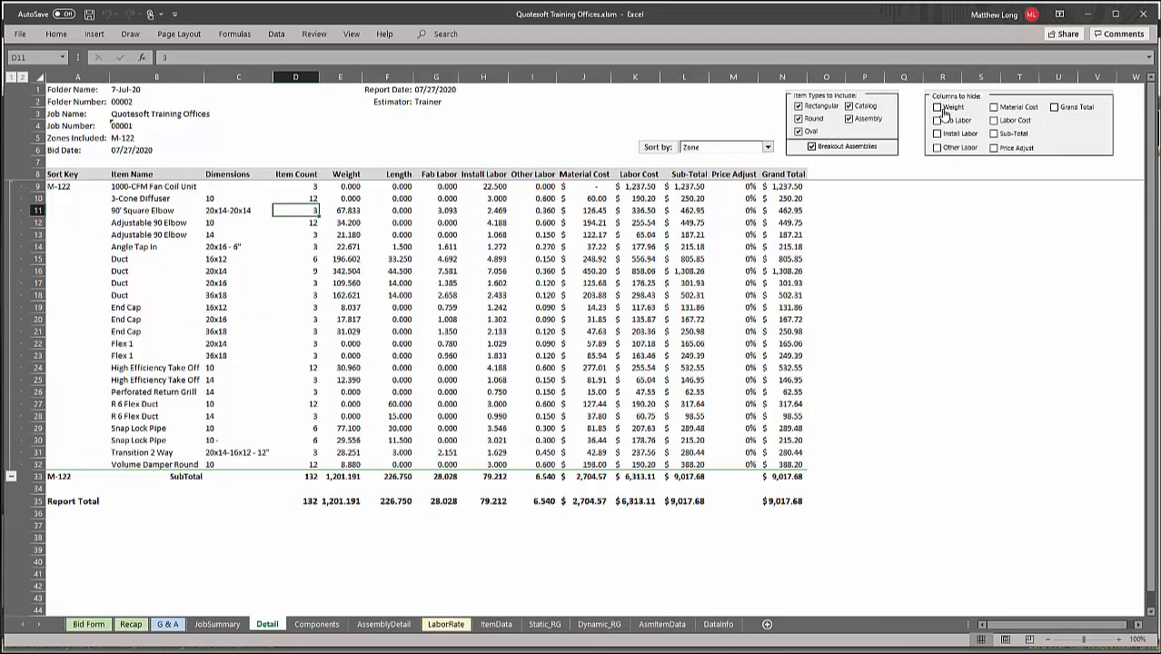
left_click(938, 107)
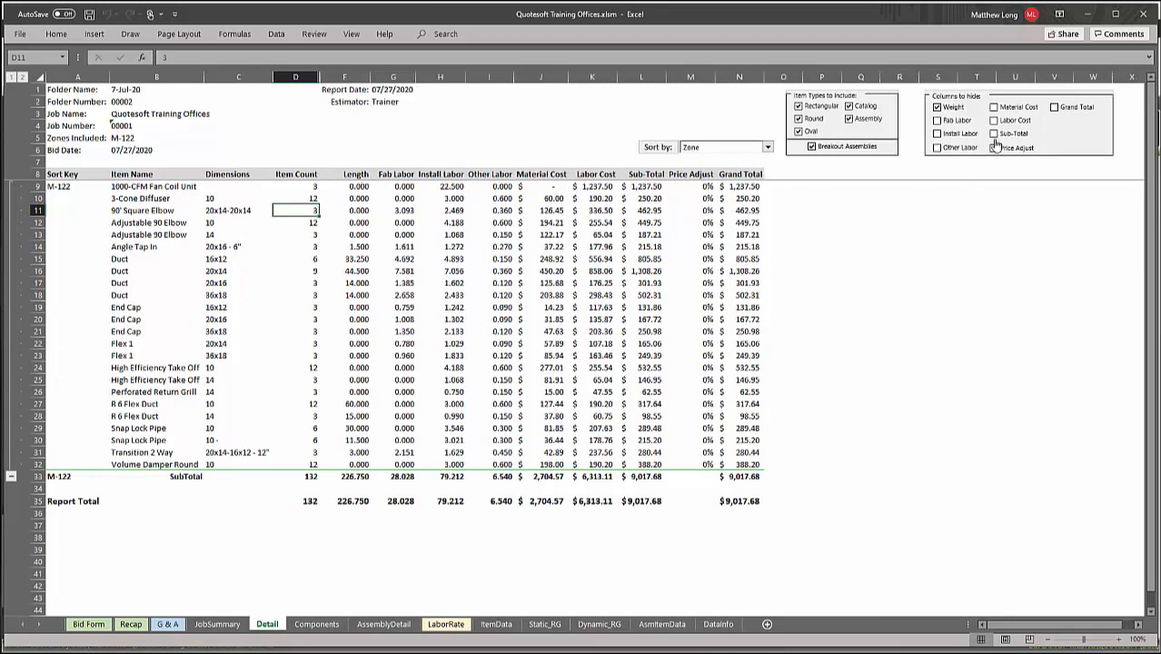
left_click(1011, 107)
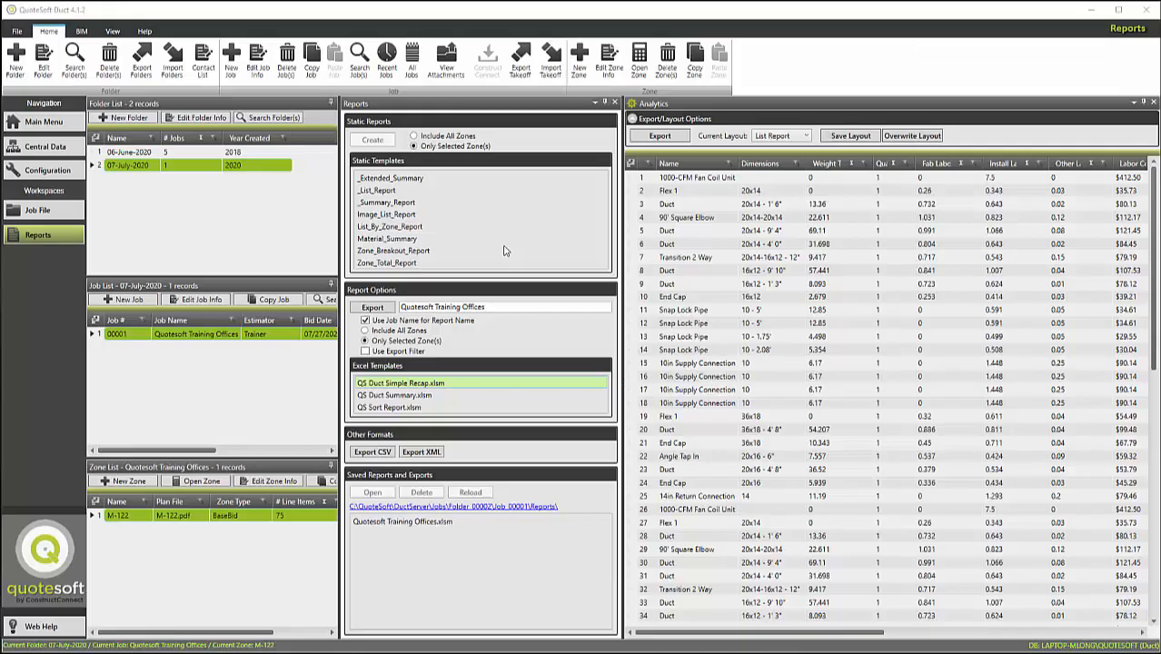
- Switch to QuoteSoft Duct, select the saved Quotesoft Training Offices.xlsm report, and return through the Job File workspace to the main menu
left_click(413, 523)
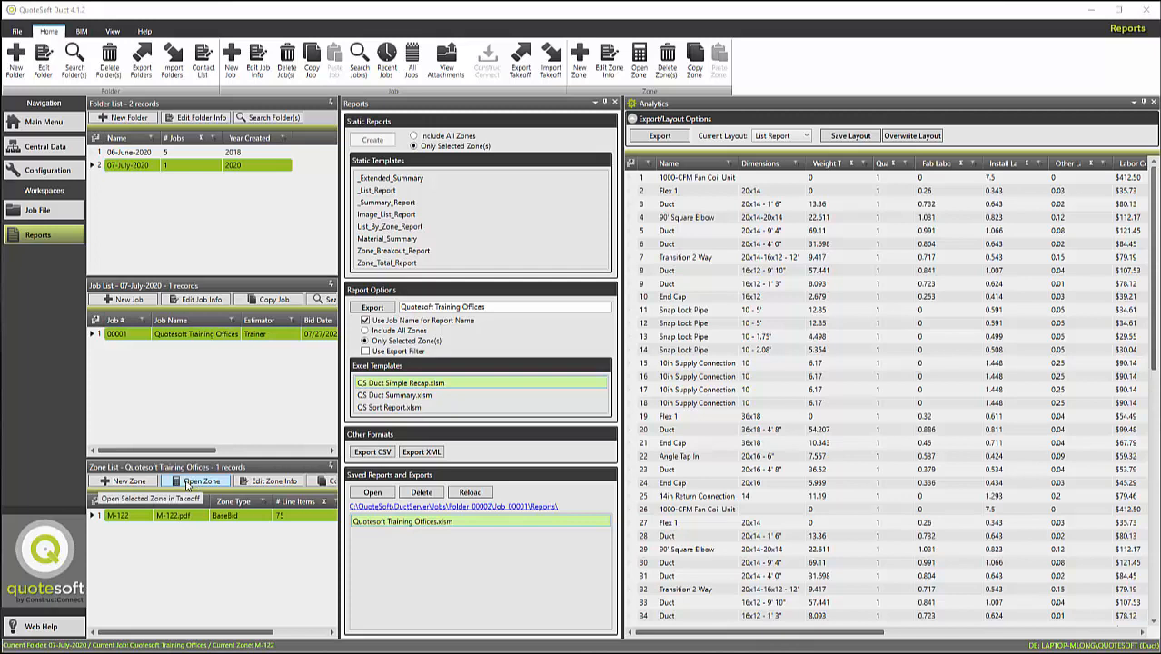
left_click(54, 210)
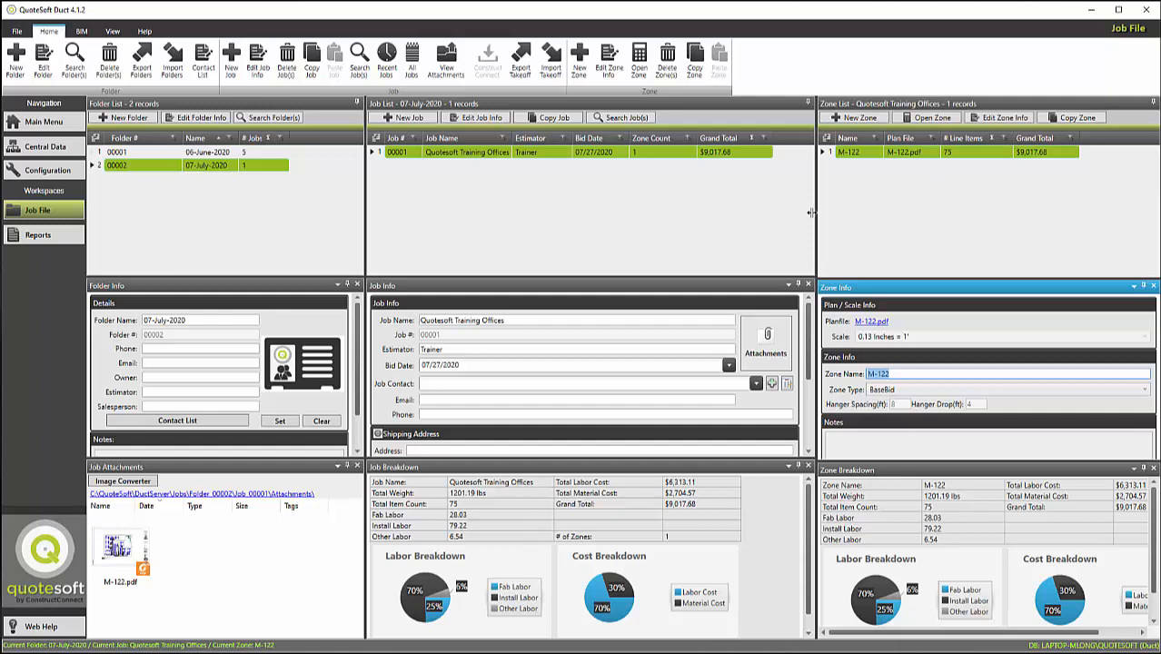
left_click(46, 122)
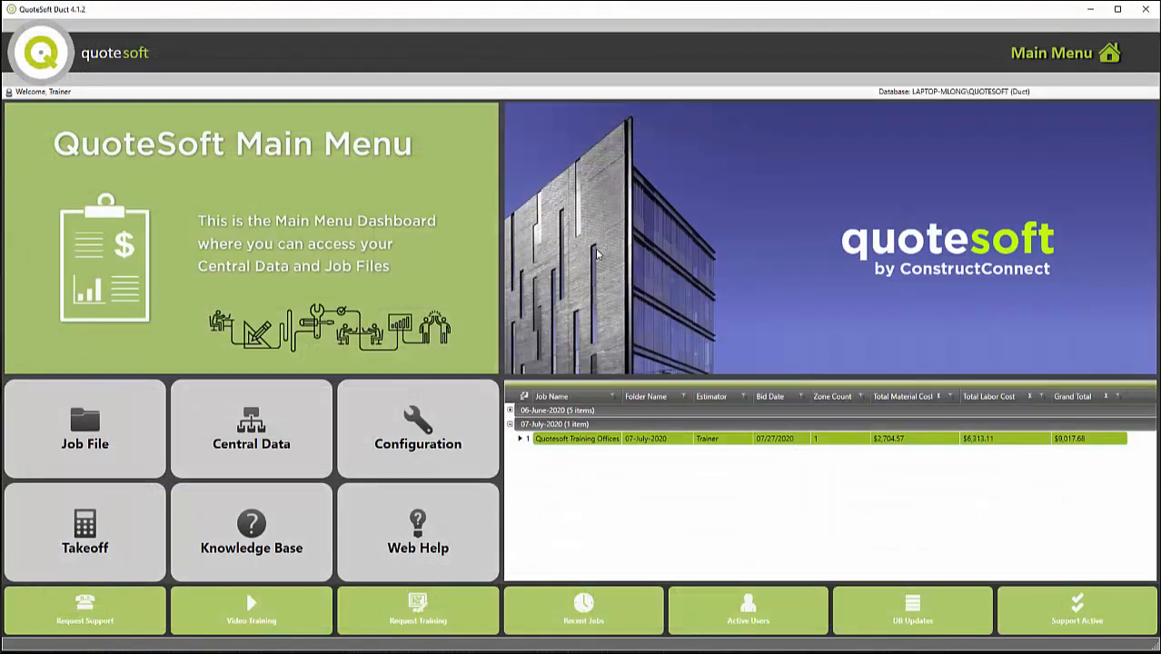